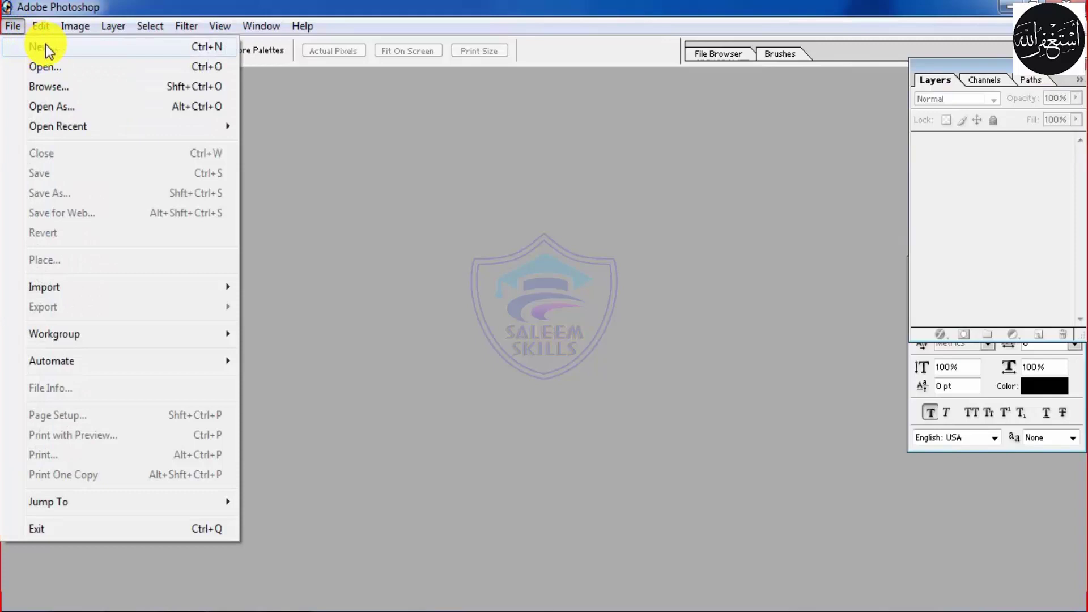
# Step: Create a new white RGB document using the 1280 x 720 HDTV 720P preset at 72 pixels/inch
pyautogui.click(48, 51)
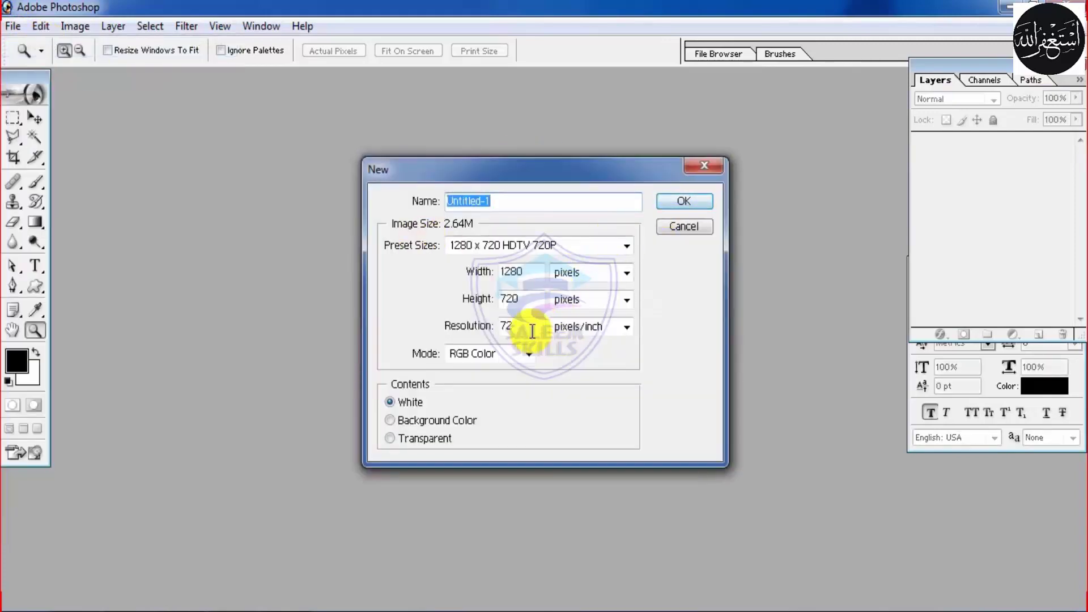
pyautogui.click(557, 245)
pyautogui.click(529, 321)
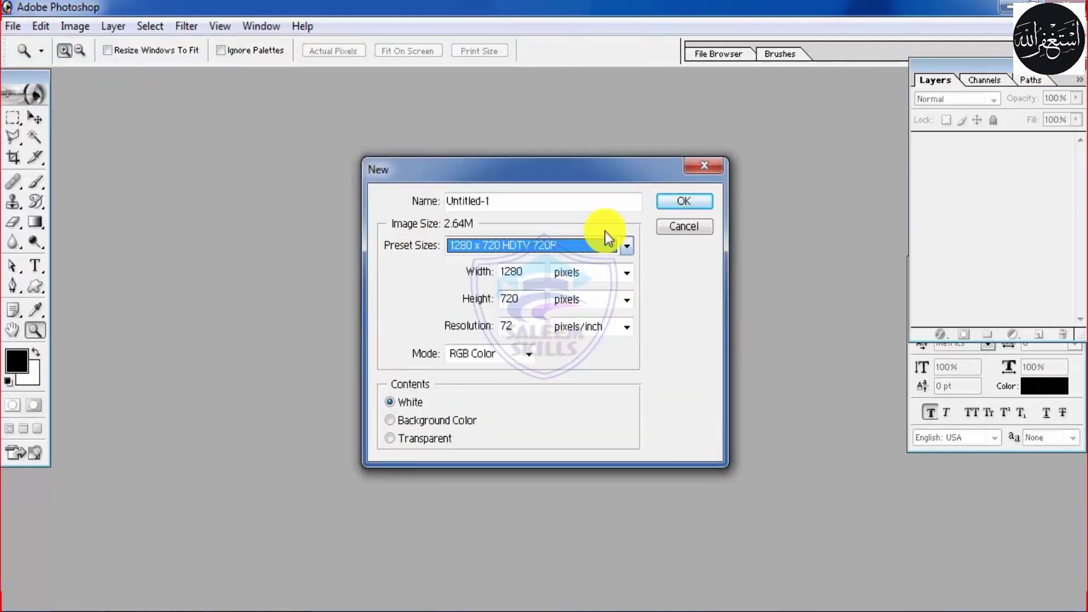
pyautogui.click(674, 202)
pyautogui.click(705, 93)
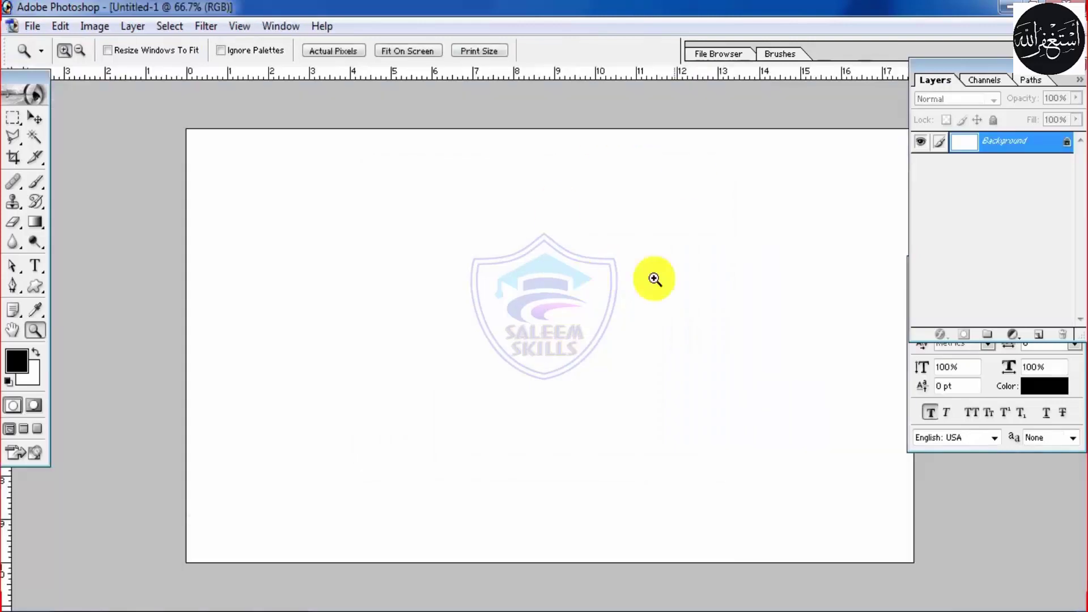
# Step: Activate the Brush tool and choose the hard round 13 px brush preset
pyautogui.rightClick(597, 288)
pyautogui.click(605, 283)
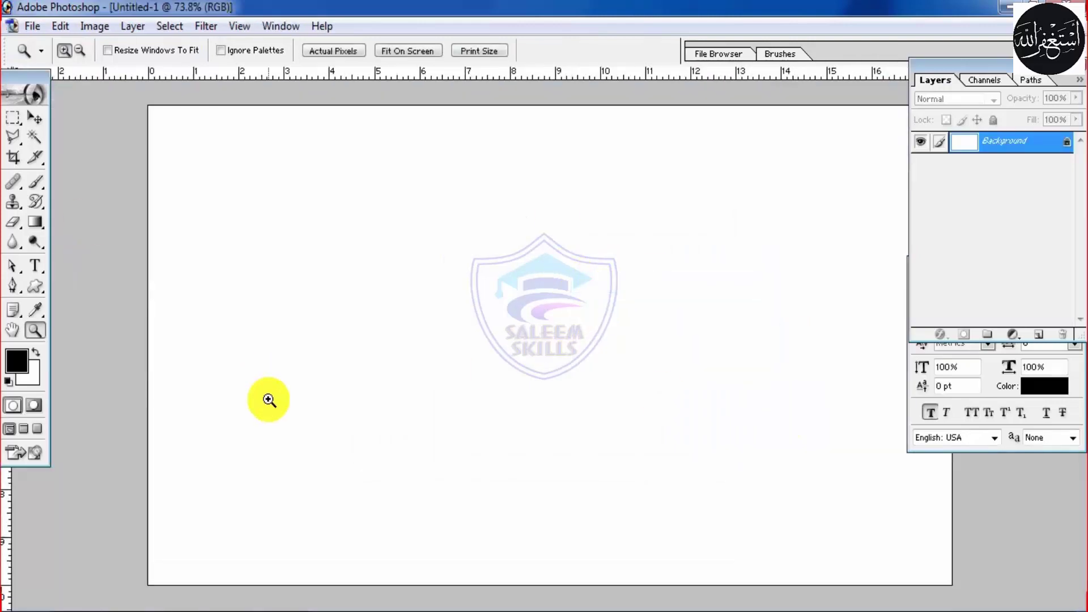
pyautogui.click(39, 183)
pyautogui.click(40, 183)
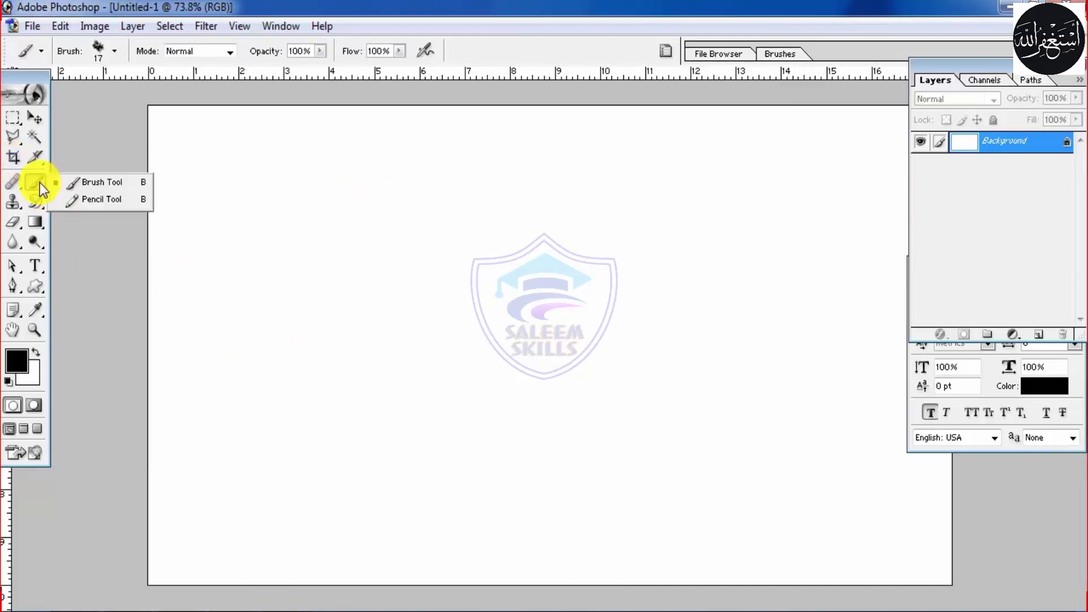
pyautogui.click(115, 52)
pyautogui.click(115, 52)
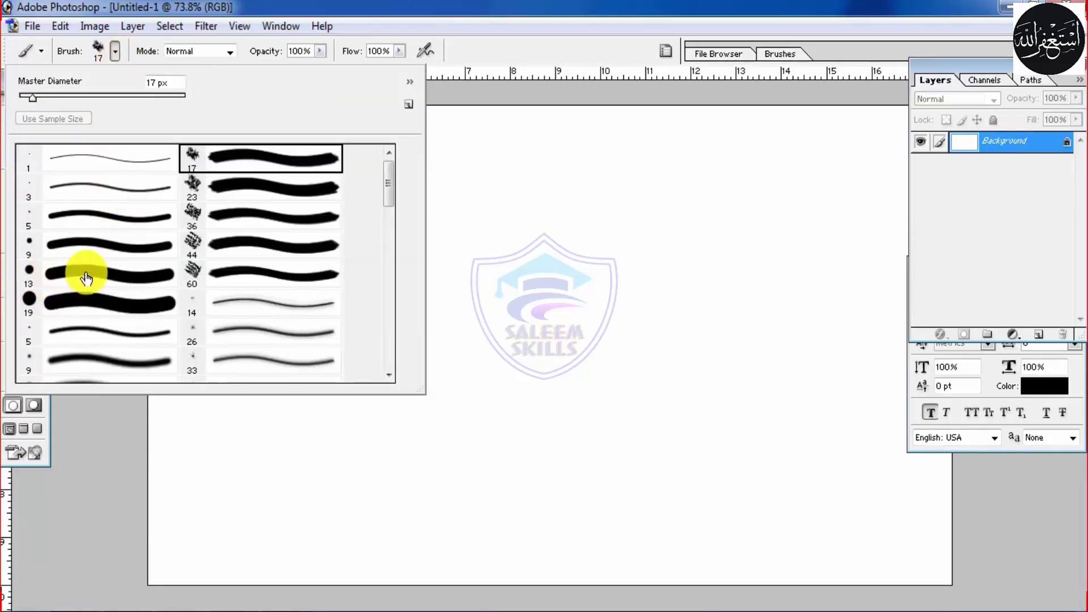
pyautogui.click(110, 274)
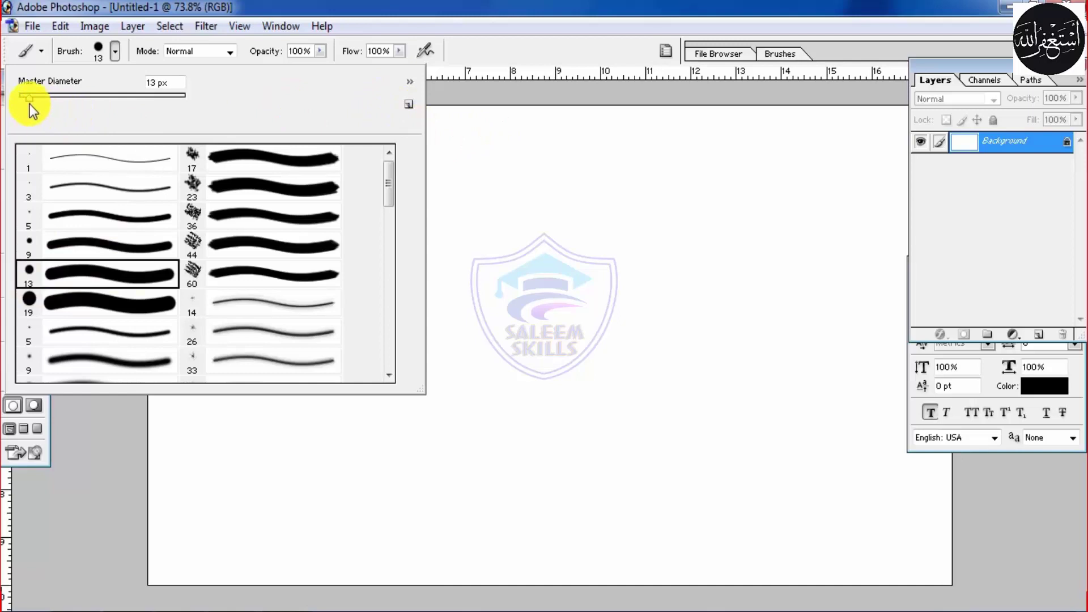
# Step: Try a 10 px brush diameter and go back to the hard round 13 px preset
pyautogui.moveTo(27, 98)
pyautogui.mouseDown()
pyautogui.moveTo(144, 97)
pyautogui.moveTo(26, 101)
pyautogui.mouseUp()
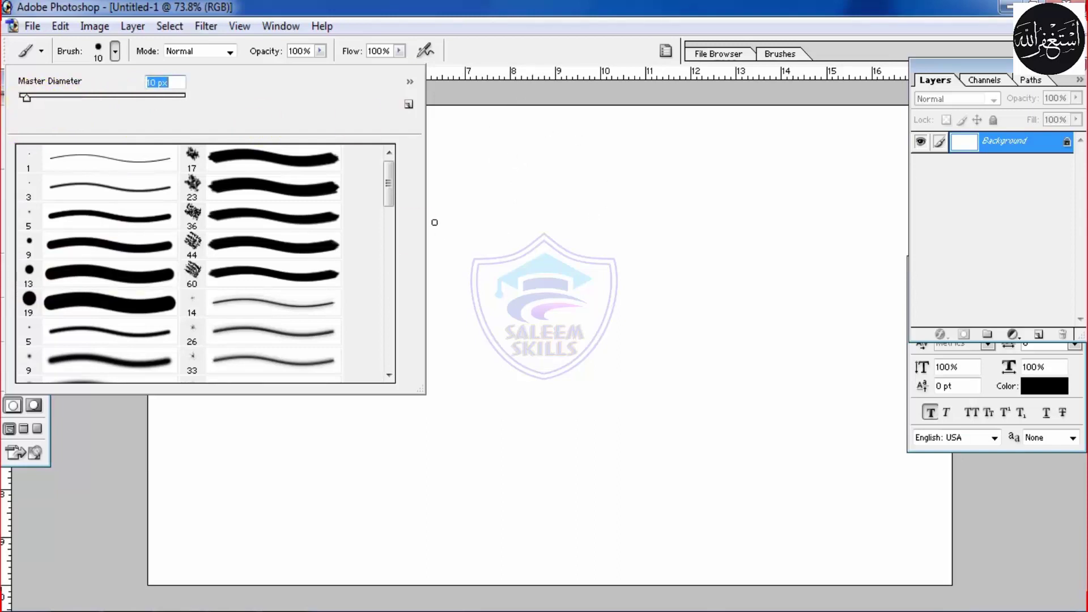
pyautogui.moveTo(32, 100); pyautogui.dragTo(32, 100)
pyautogui.moveTo(29, 100); pyautogui.dragTo(29, 101)
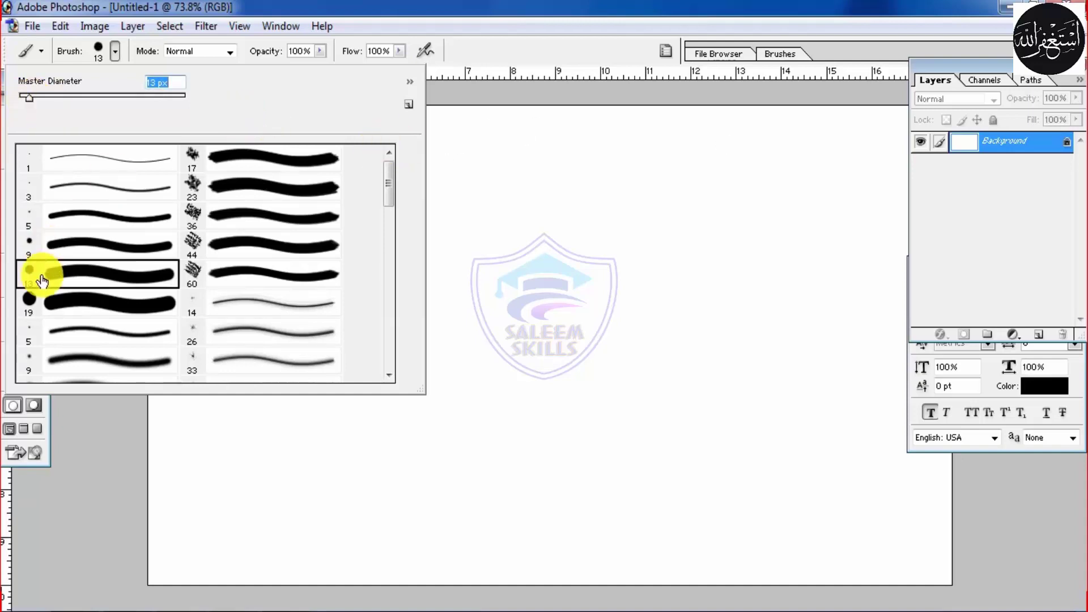
pyautogui.click(70, 275)
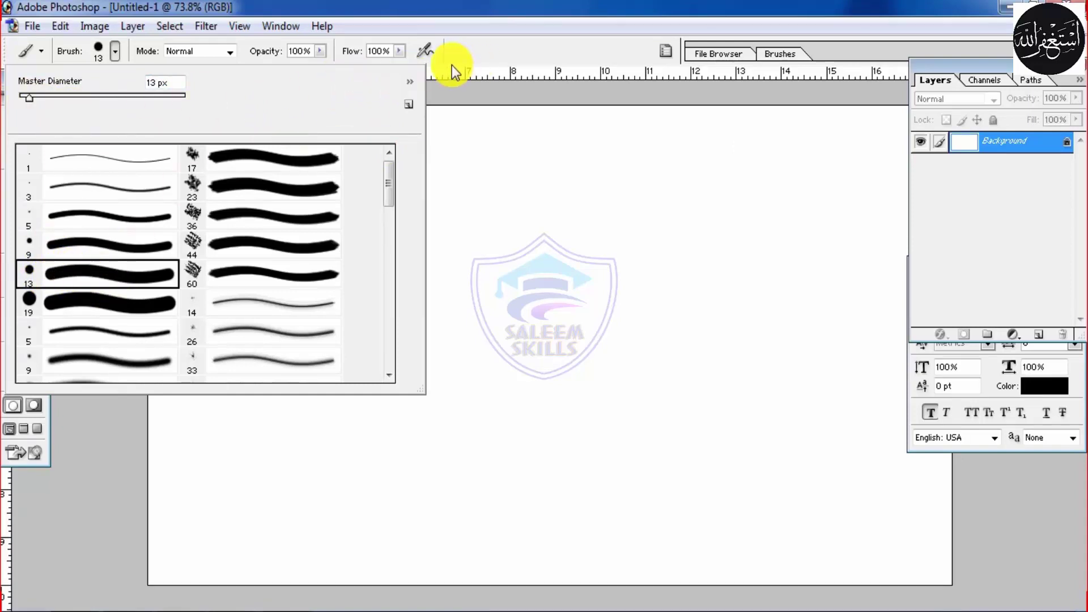
pyautogui.click(555, 54)
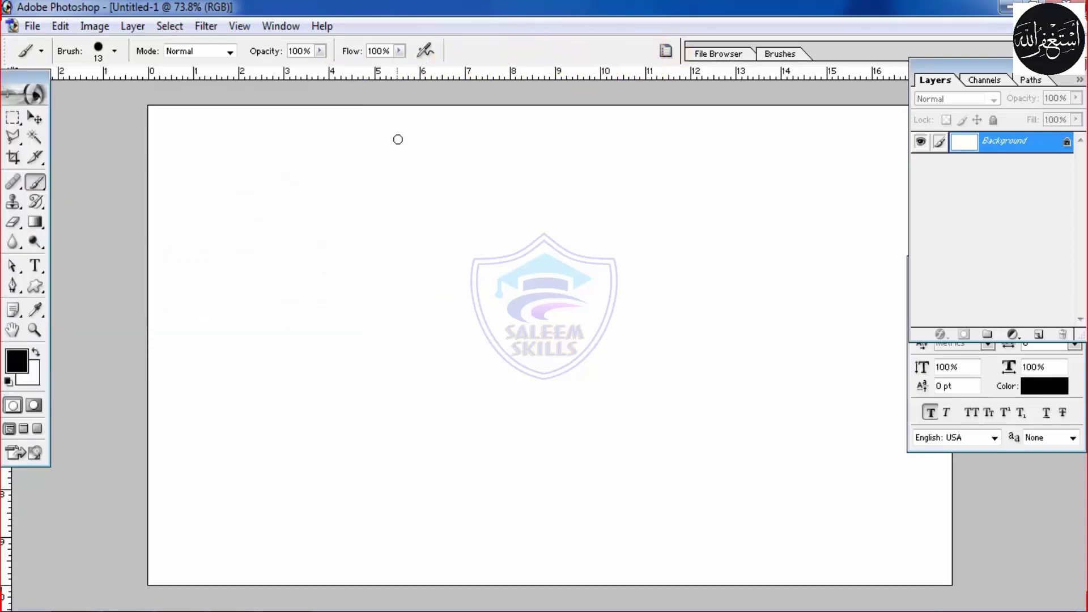
# Step: Set the brush tip spacing to 171% and turn off Shape Dynamics
pyautogui.click(667, 54)
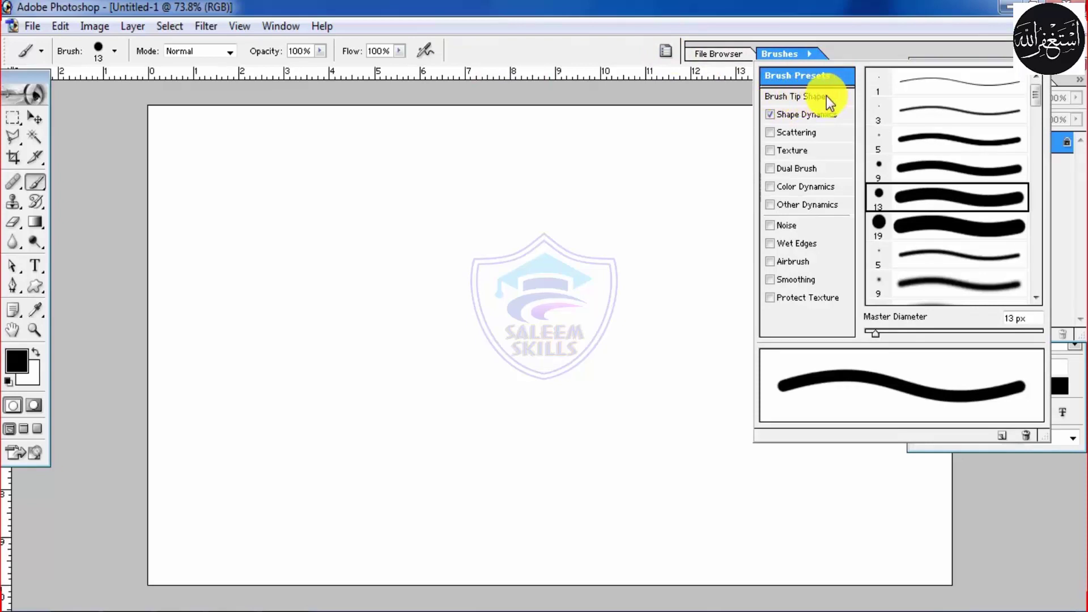
pyautogui.click(784, 97)
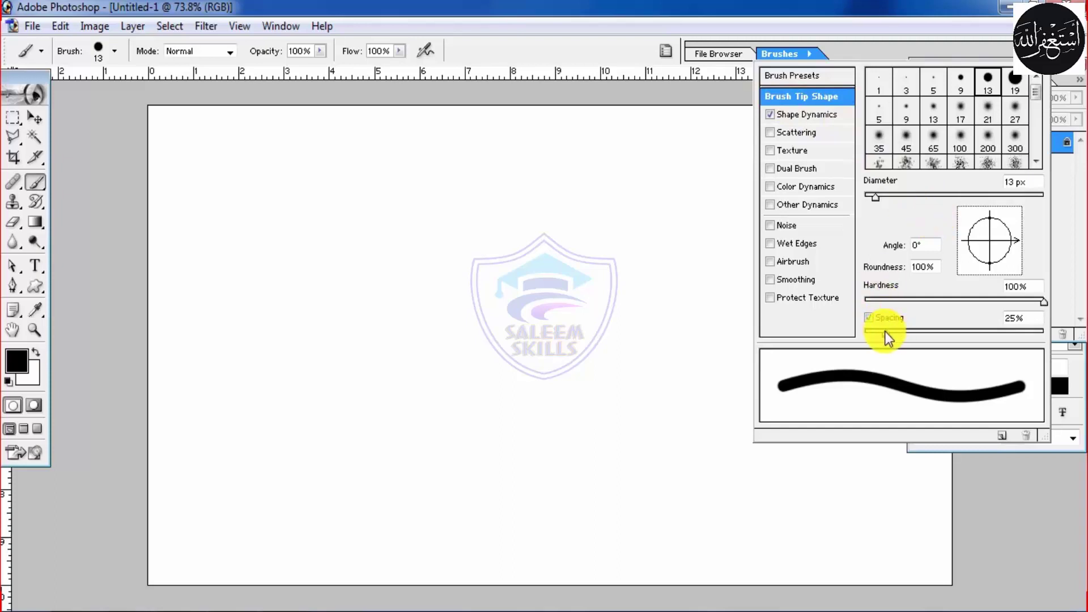
pyautogui.moveTo(884, 335)
pyautogui.mouseDown()
pyautogui.moveTo(1029, 325)
pyautogui.moveTo(1015, 326)
pyautogui.mouseUp()
pyautogui.click(703, 329)
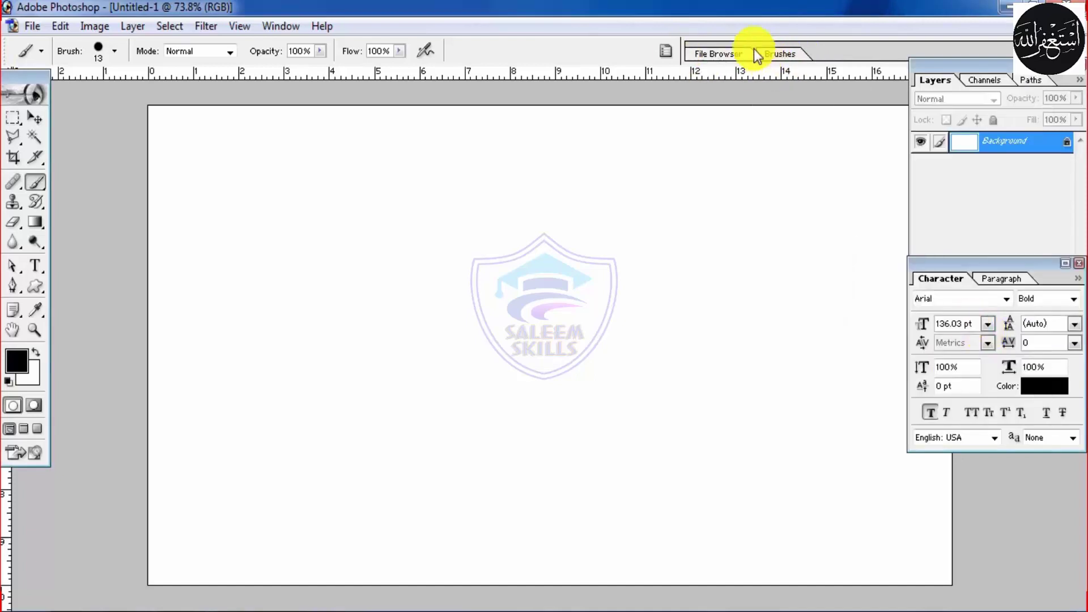
pyautogui.click(784, 54)
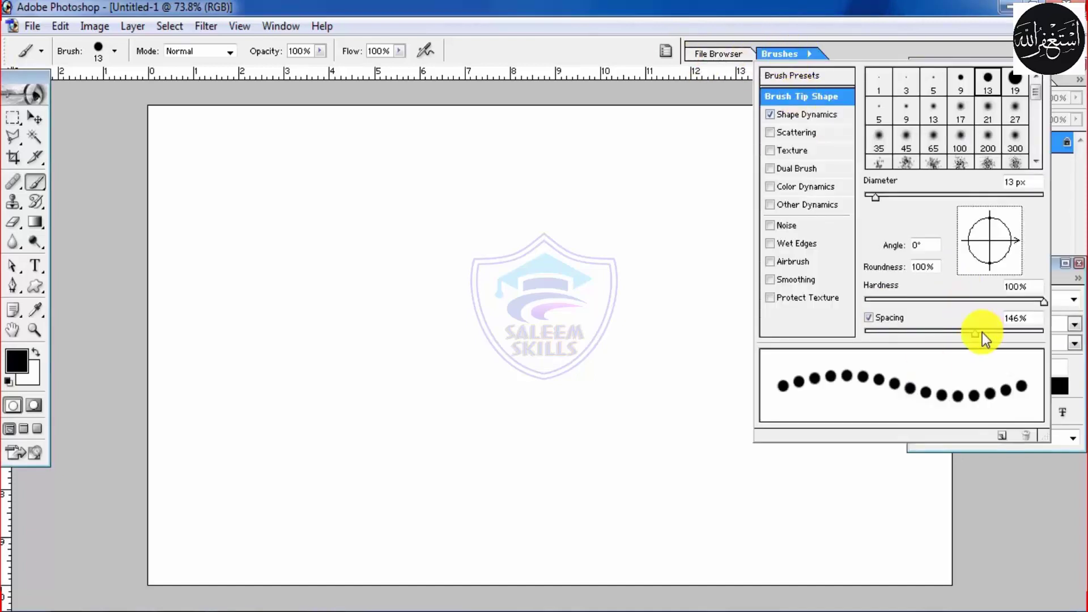
pyautogui.moveTo(978, 335)
pyautogui.mouseDown()
pyautogui.moveTo(999, 336)
pyautogui.moveTo(985, 336)
pyautogui.mouseUp()
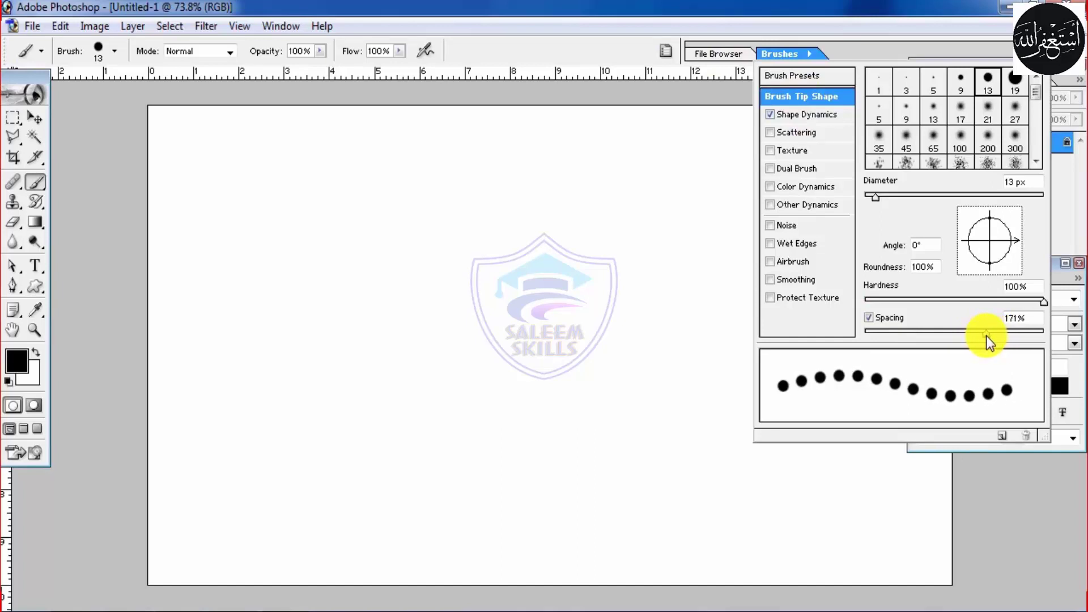
pyautogui.click(771, 115)
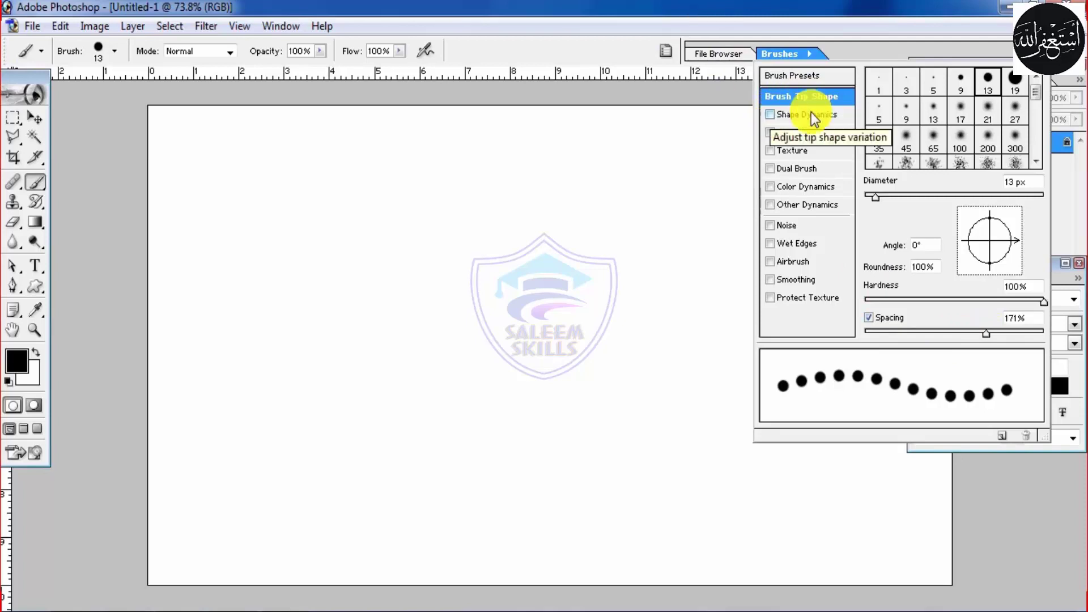
pyautogui.click(787, 50)
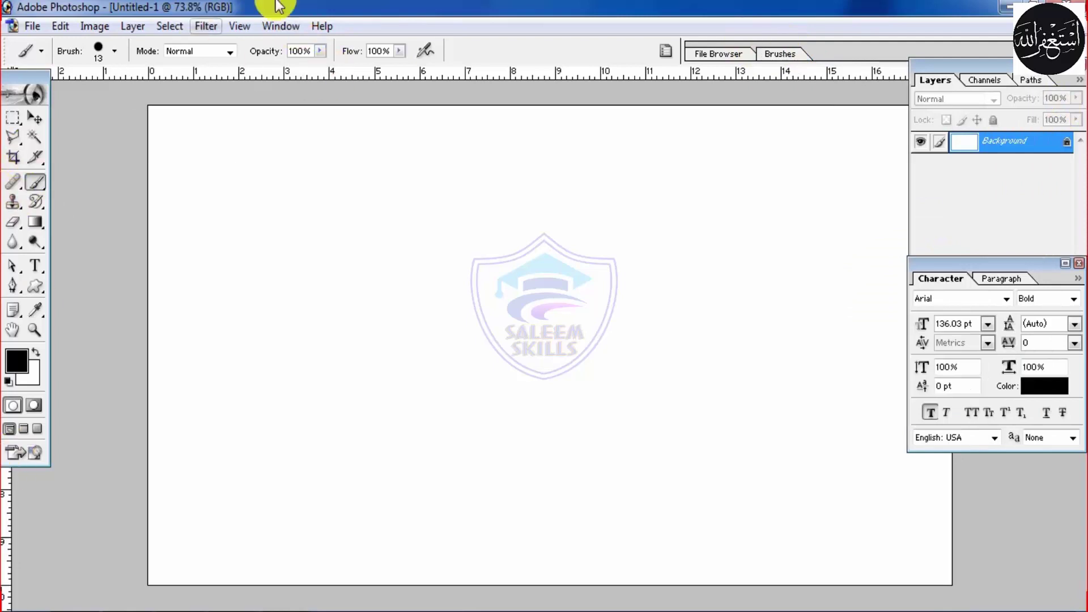
# Step: Place a horizontal guide across the upper part of the canvas and add a new empty layer
pyautogui.moveTo(326, 73); pyautogui.dragTo(350, 201)
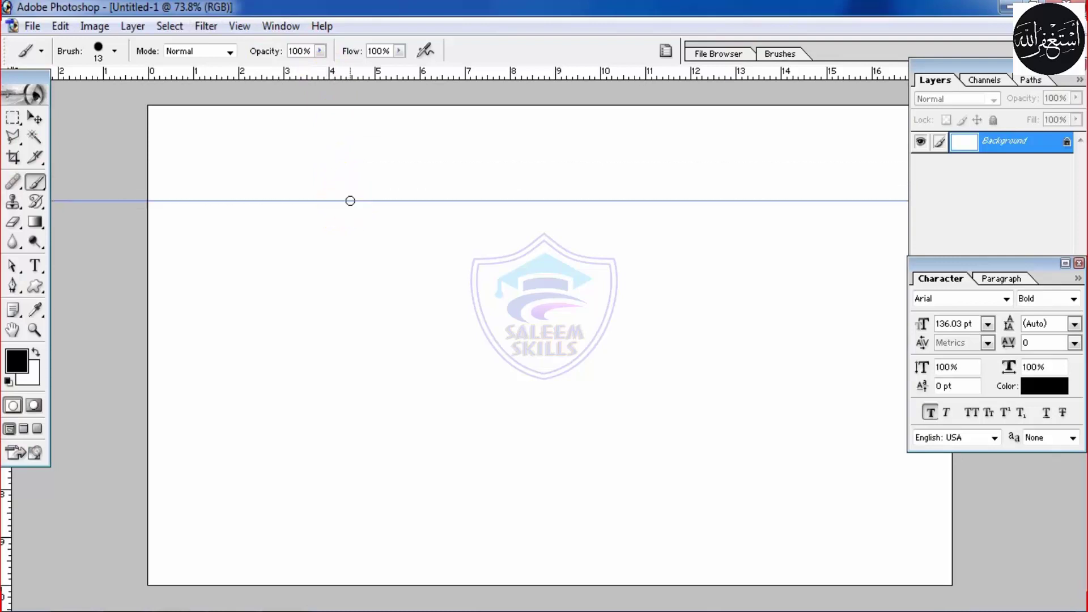
pyautogui.click(1074, 263)
pyautogui.click(1039, 336)
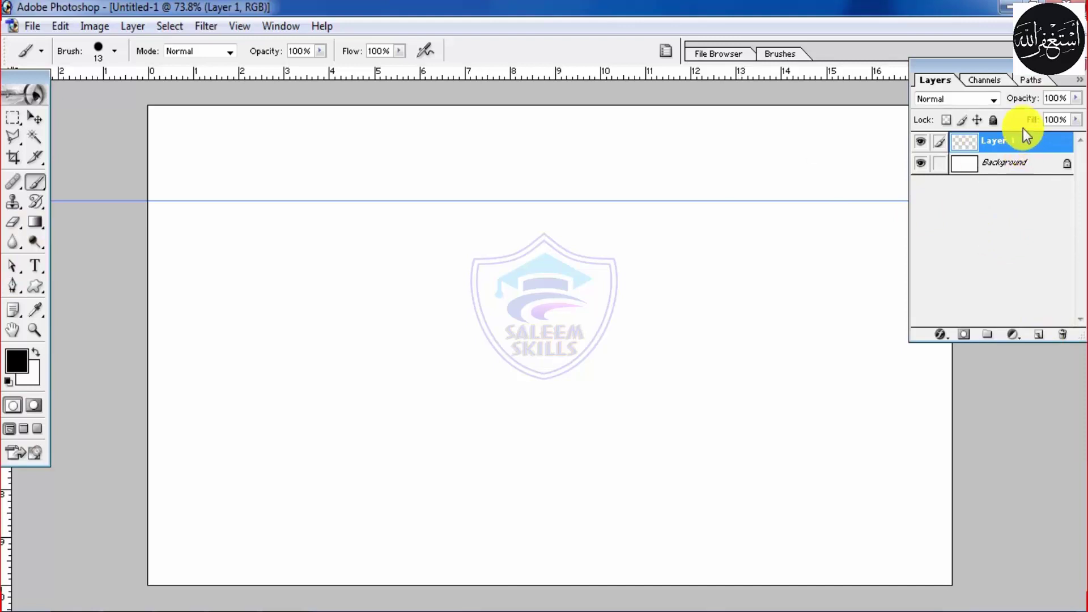
# Step: Draw a wavy path with the Pen tool, placing nine anchor points along the guide from the canvas's left edge to its right side
pyautogui.click(13, 286)
pyautogui.click(76, 286)
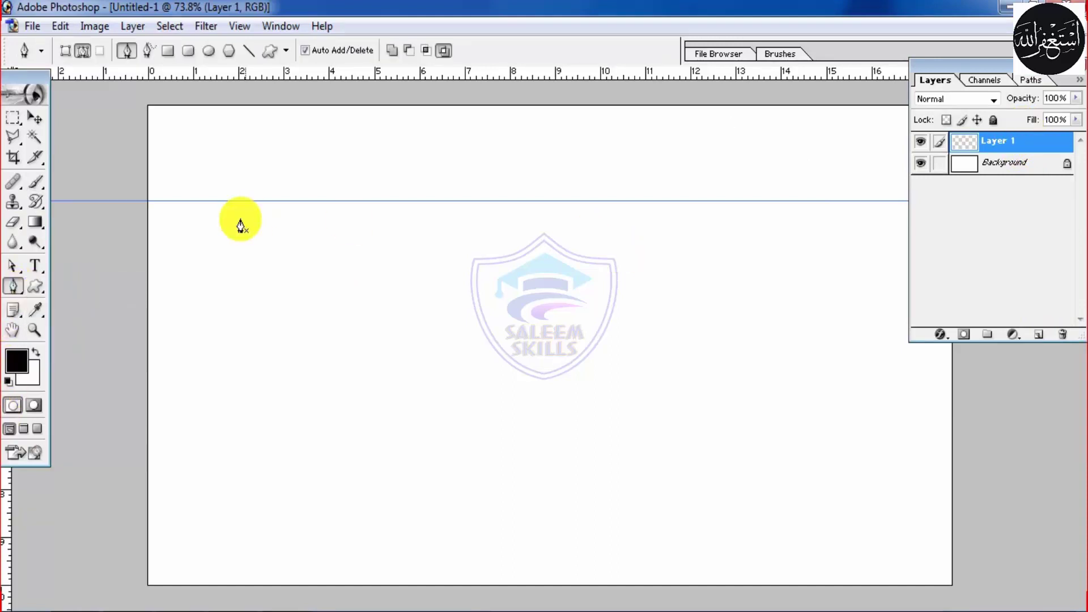
pyautogui.click(147, 200)
pyautogui.click(234, 200)
pyautogui.moveTo(236, 211); pyautogui.dragTo(269, 241)
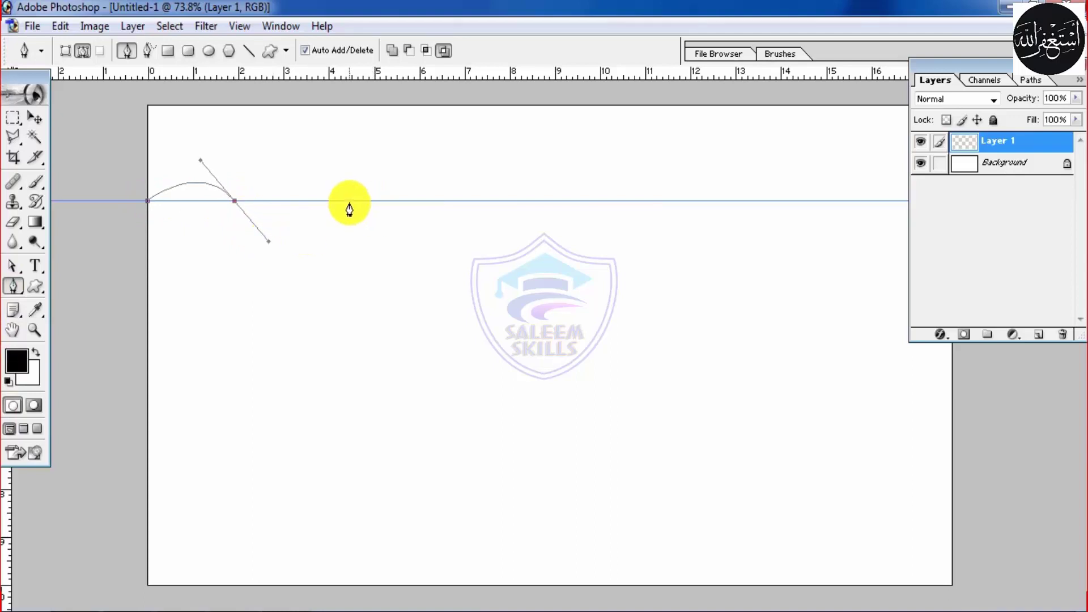
pyautogui.moveTo(350, 201); pyautogui.dragTo(428, 284)
pyautogui.moveTo(461, 200); pyautogui.dragTo(567, 297)
pyautogui.moveTo(563, 201); pyautogui.dragTo(689, 324)
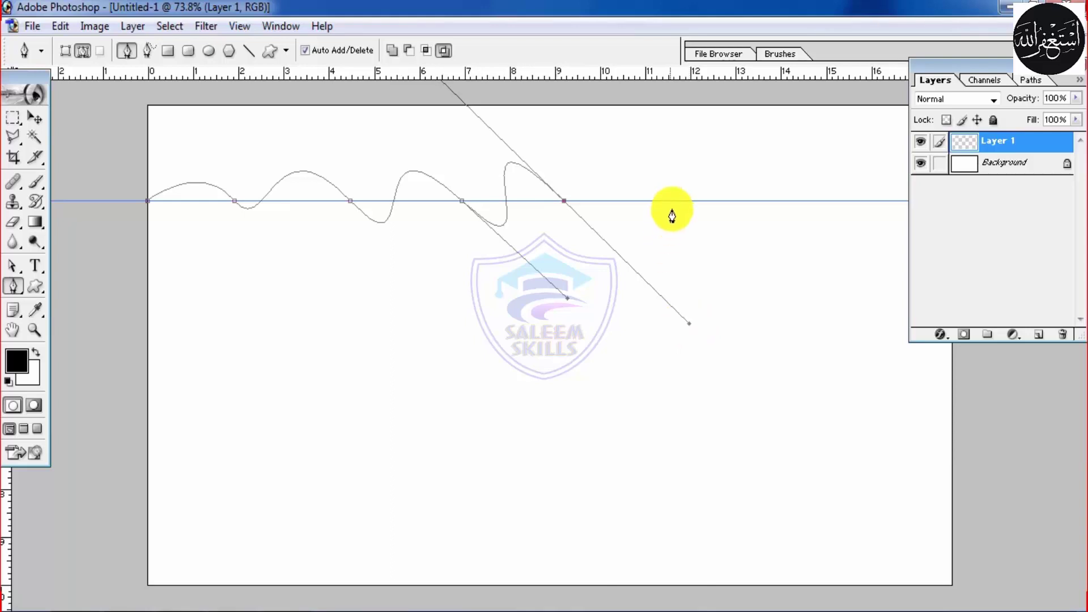
pyautogui.moveTo(676, 202); pyautogui.dragTo(787, 336)
pyautogui.moveTo(753, 201); pyautogui.dragTo(891, 335)
pyautogui.moveTo(835, 201); pyautogui.dragTo(943, 373)
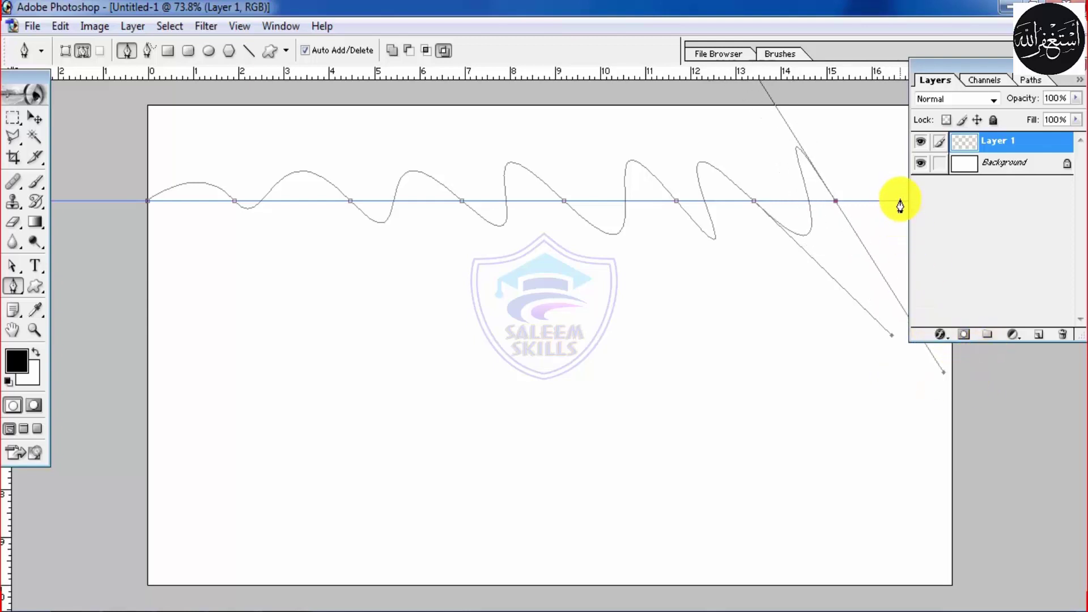
pyautogui.moveTo(902, 201); pyautogui.dragTo(964, 319)
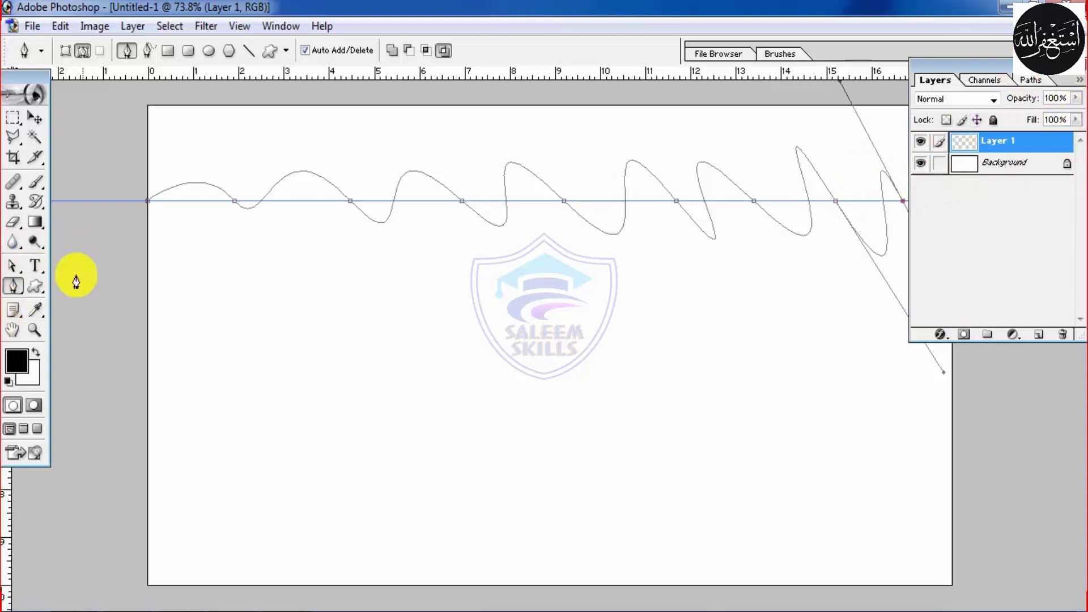
# Step: Stroke the wavy path on the new layer using the Brush, with Simulate Pressure off
pyautogui.rightClick(13, 269)
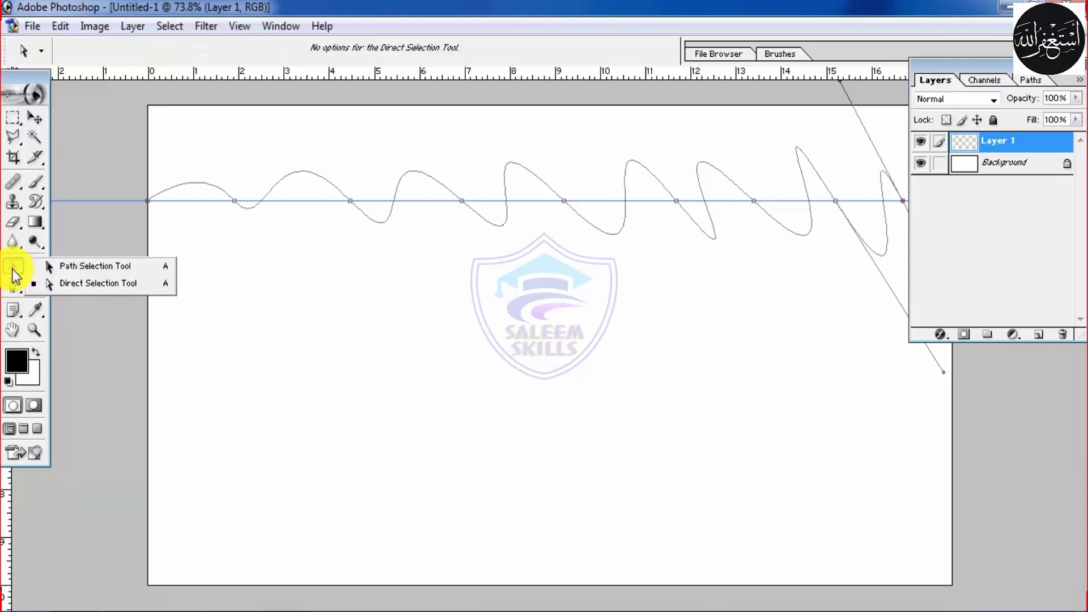
pyautogui.click(114, 283)
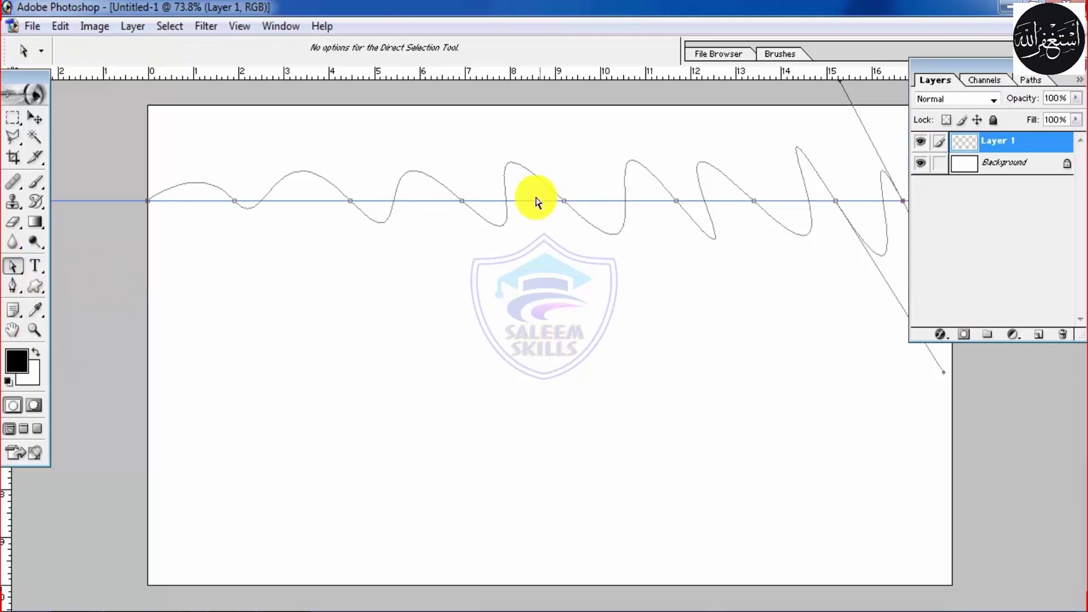
pyautogui.rightClick(463, 205)
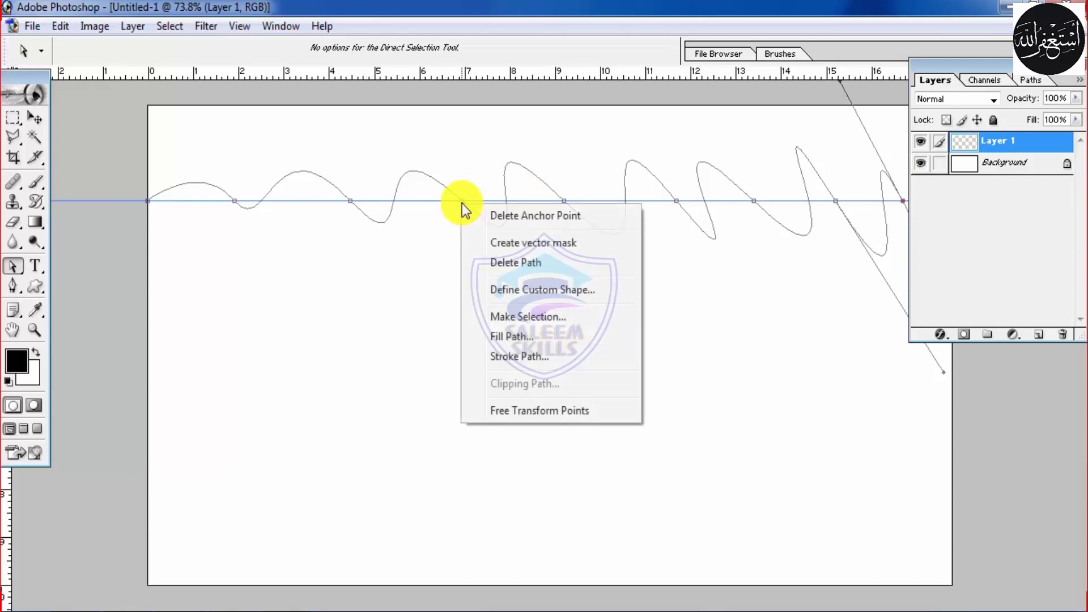
pyautogui.click(525, 355)
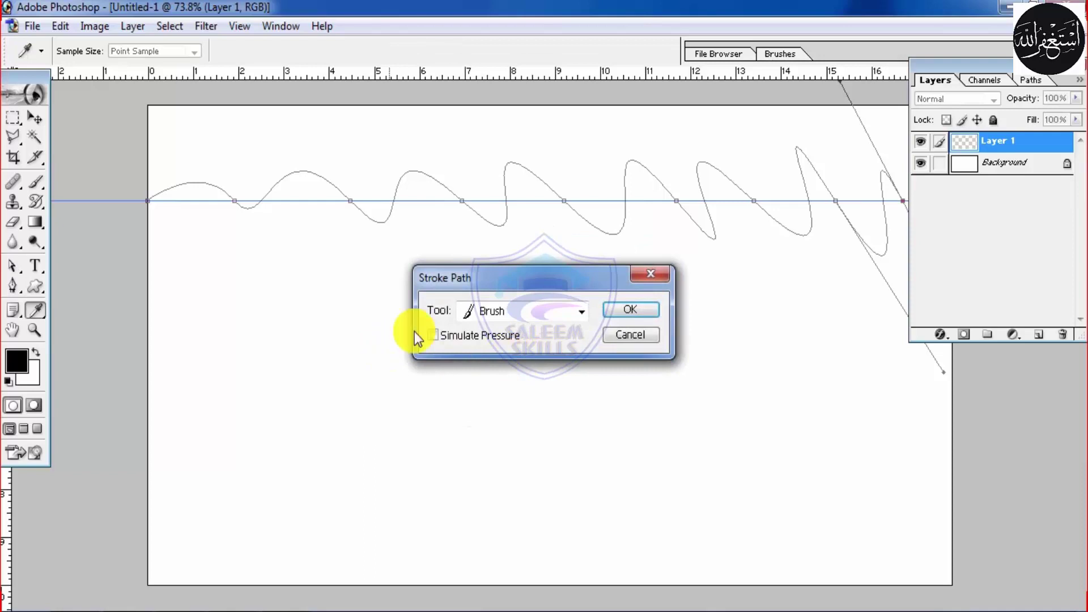
pyautogui.click(580, 309)
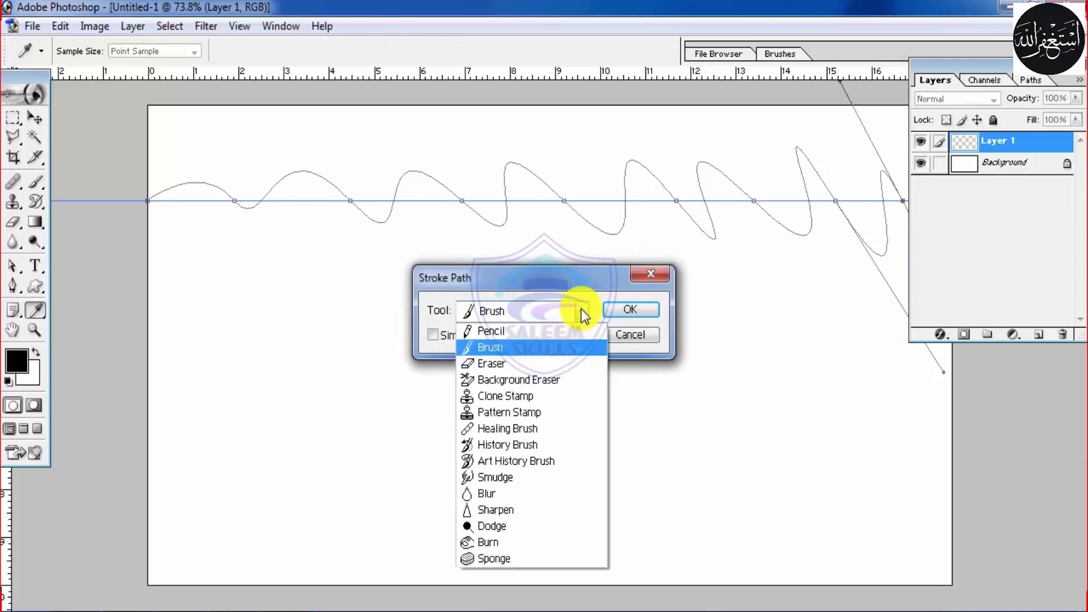
pyautogui.click(504, 350)
pyautogui.click(434, 337)
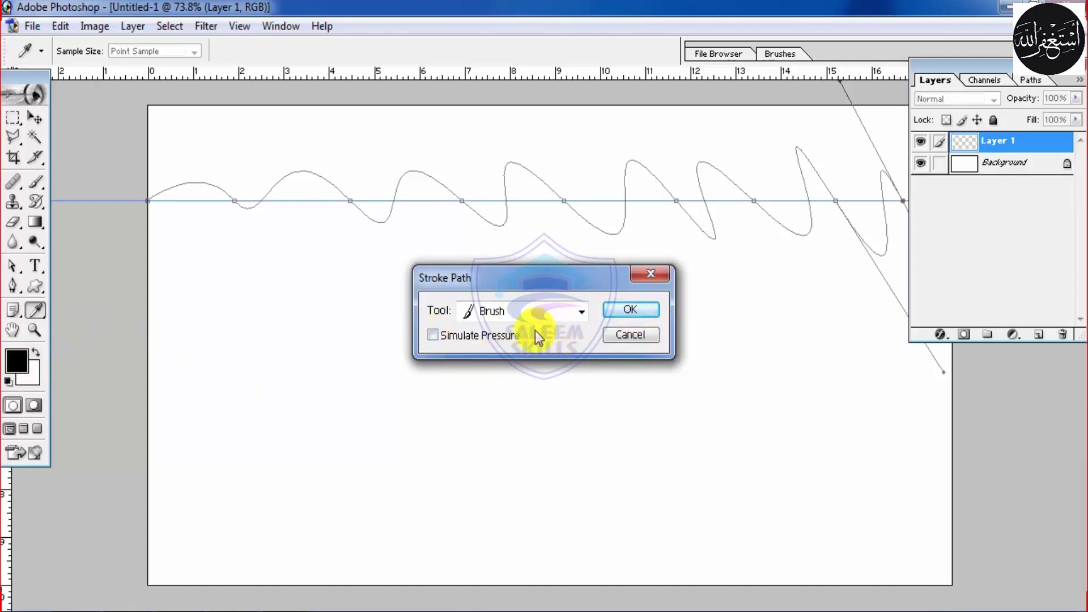
pyautogui.click(631, 309)
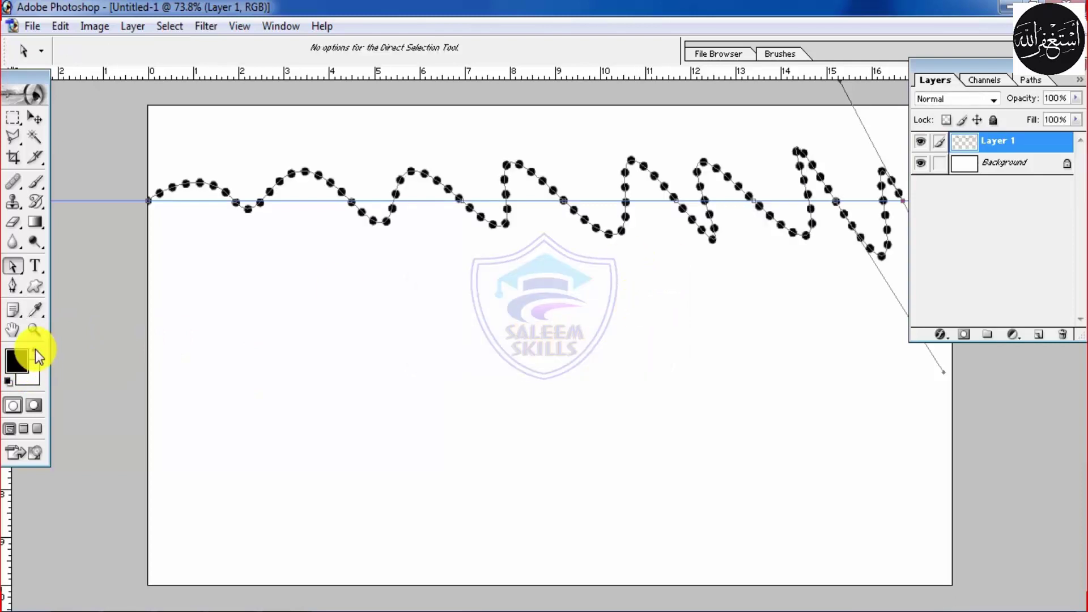
# Step: Set the foreground color to red, E10000
pyautogui.click(17, 361)
pyautogui.moveTo(554, 393); pyautogui.dragTo(670, 333)
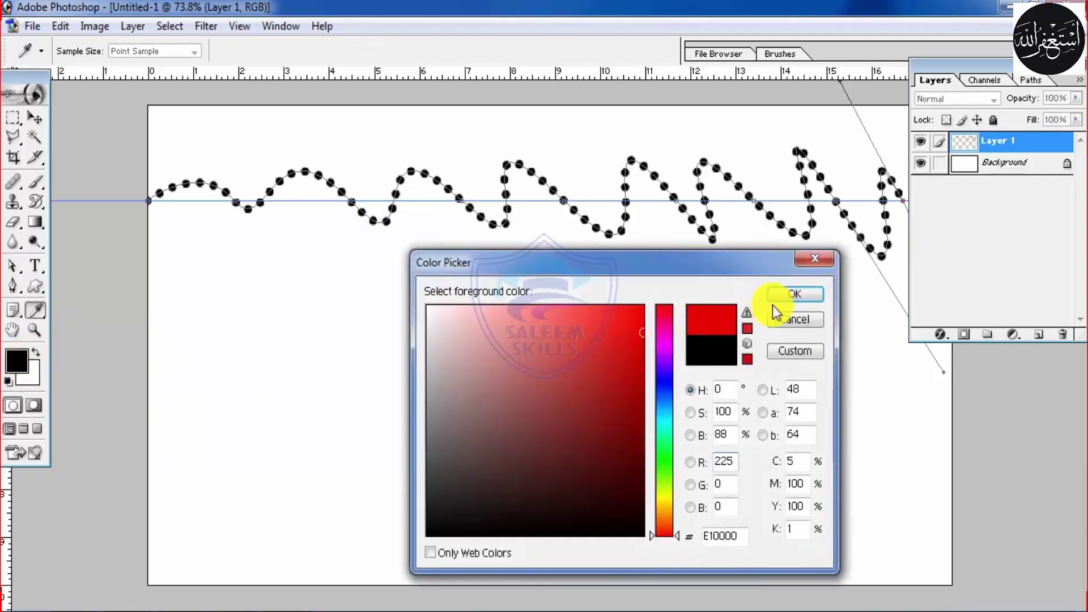
pyautogui.click(789, 297)
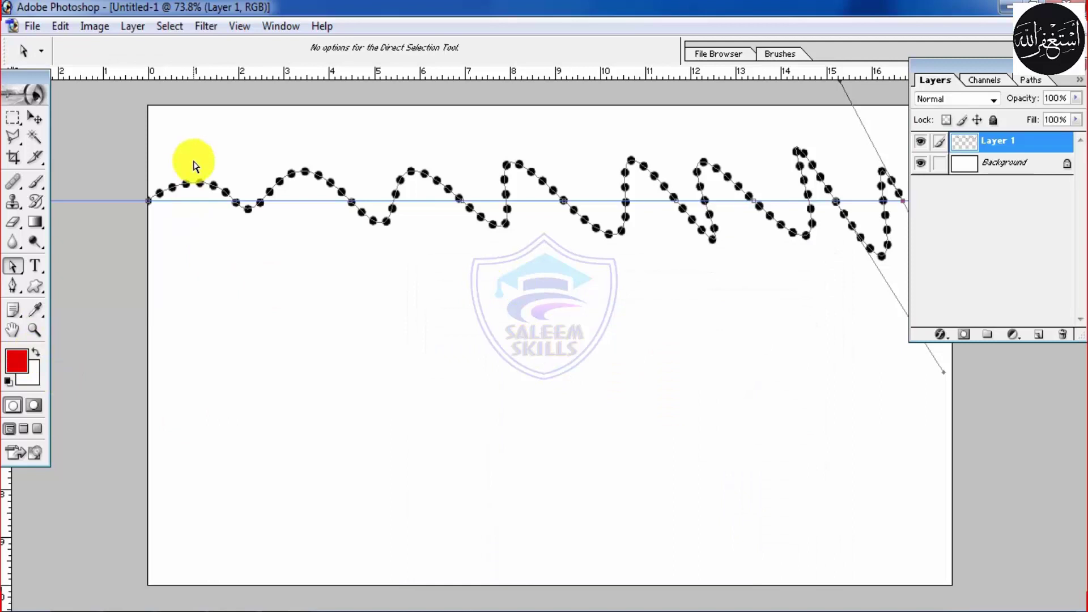
# Step: Stroke the wavy path on the dotted line's layer again, using the Brush with the red foreground color
pyautogui.rightClick(396, 193)
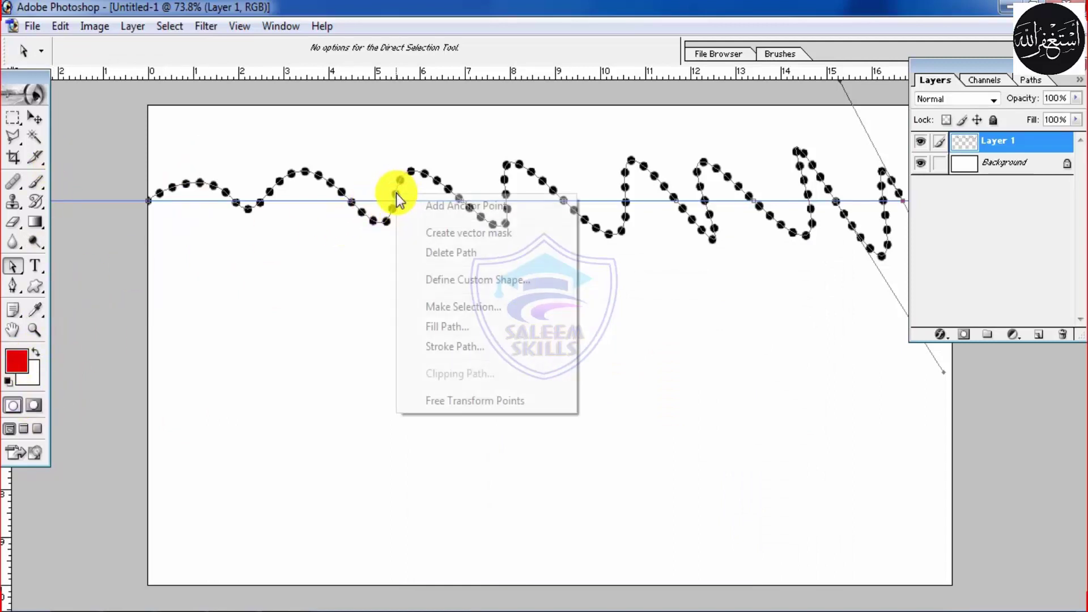
pyautogui.click(478, 346)
pyautogui.click(485, 314)
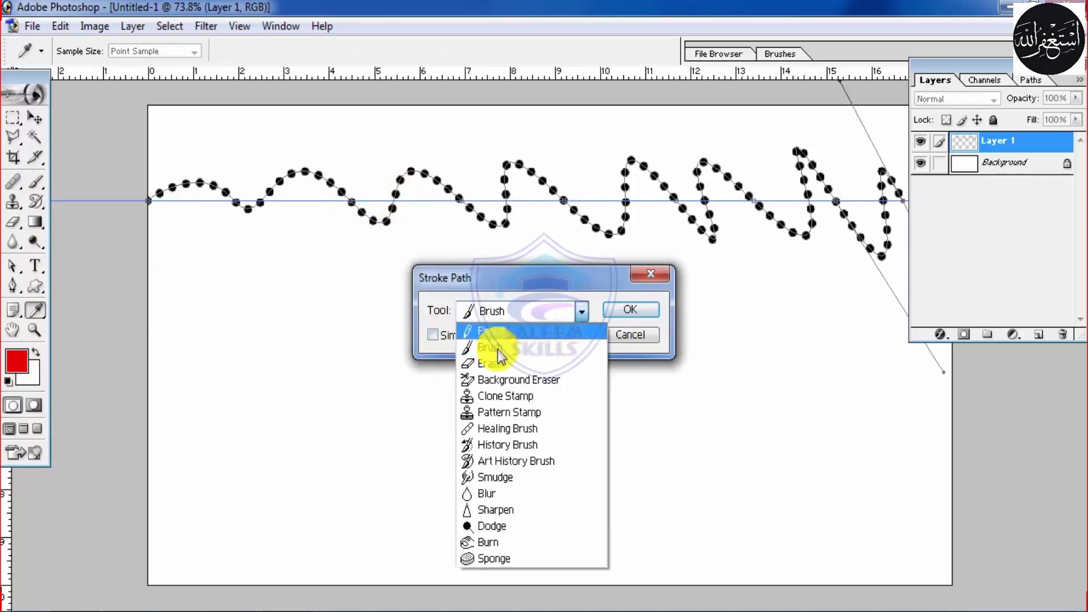
pyautogui.click(498, 339)
pyautogui.click(622, 311)
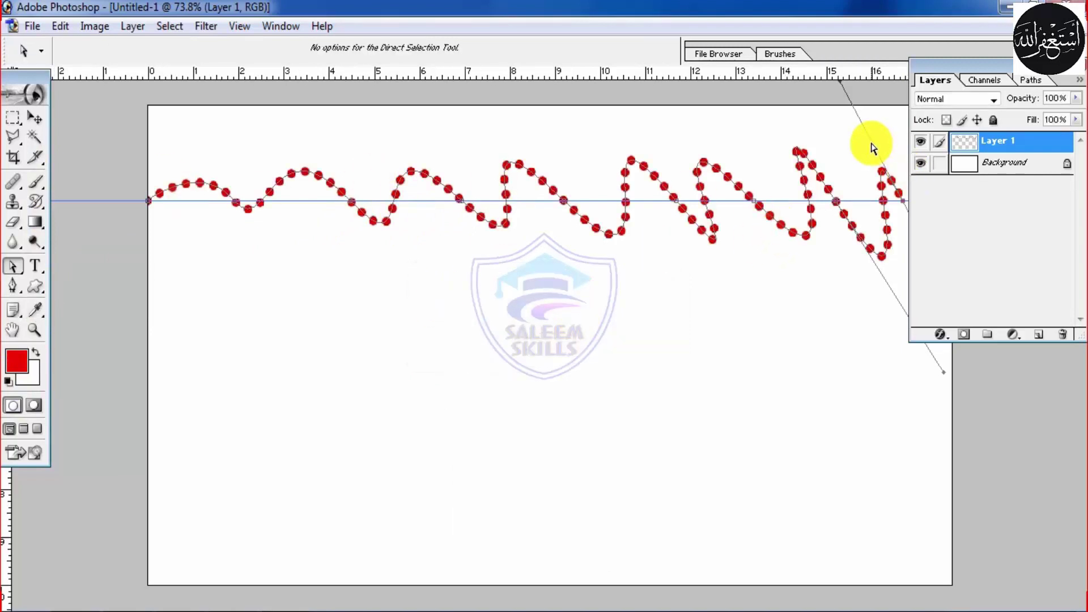
# Step: Delete the wavy work path, keeping only the stroked dots
pyautogui.click(14, 272)
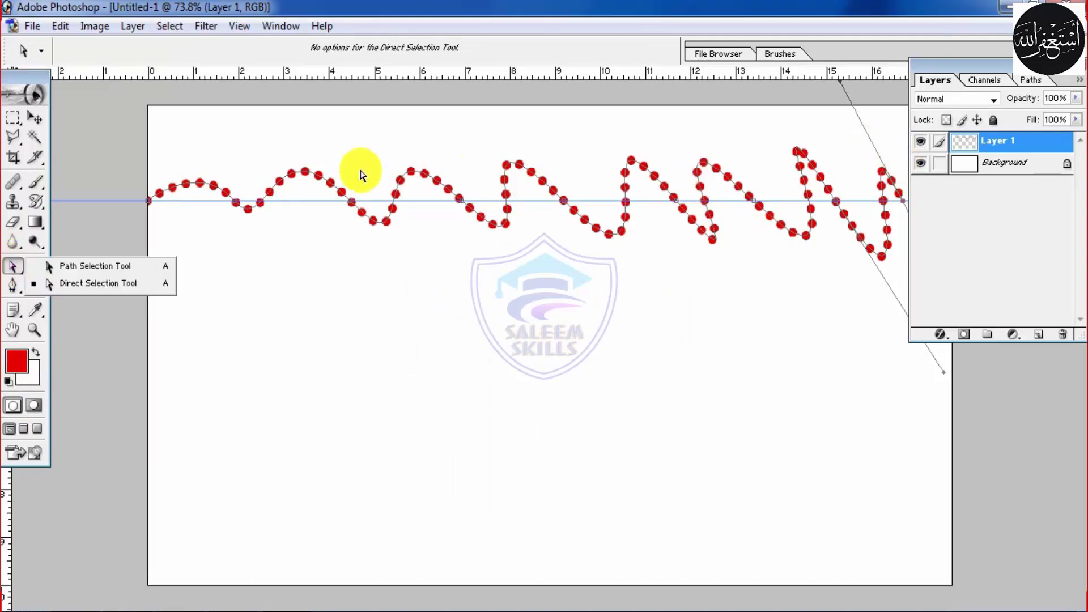
pyautogui.click(343, 198)
pyautogui.rightClick(343, 198)
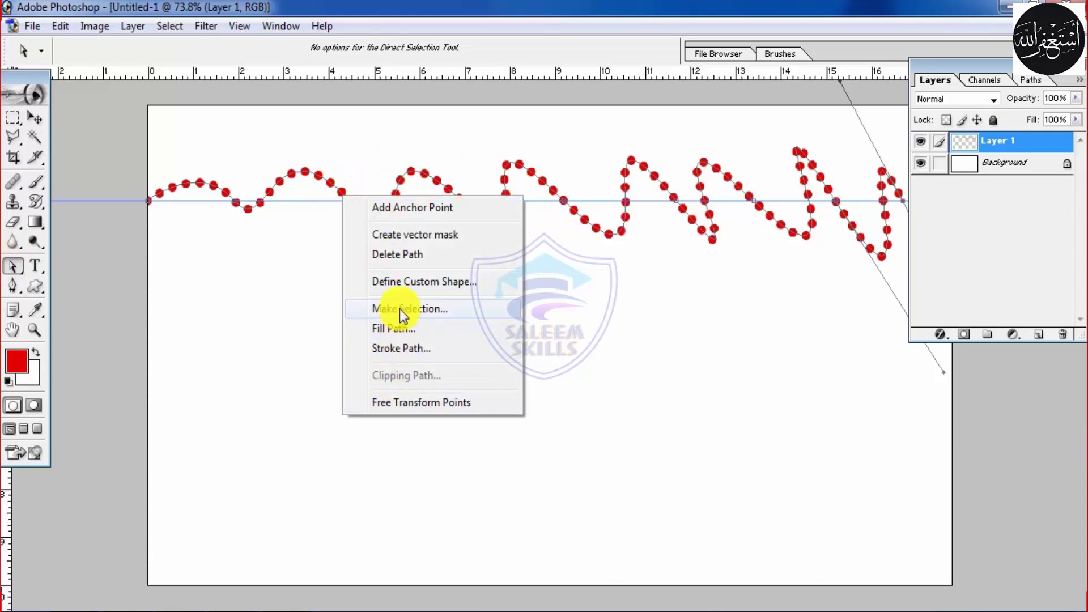
pyautogui.click(429, 254)
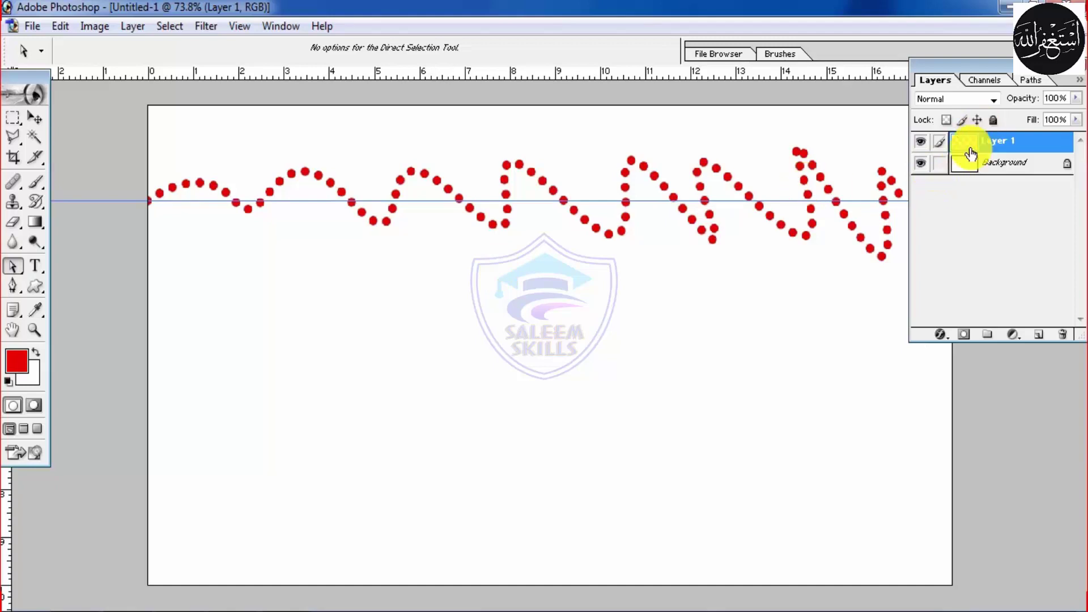
# Step: Move the red dotted wavy line up slightly relative to the guide with the Move tool
pyautogui.click(35, 118)
pyautogui.moveTo(453, 195)
pyautogui.mouseDown()
pyautogui.moveTo(447, 397)
pyautogui.moveTo(459, 232)
pyautogui.moveTo(475, 414)
pyautogui.moveTo(444, 213)
pyautogui.moveTo(449, 170)
pyautogui.moveTo(453, 183)
pyautogui.mouseUp()
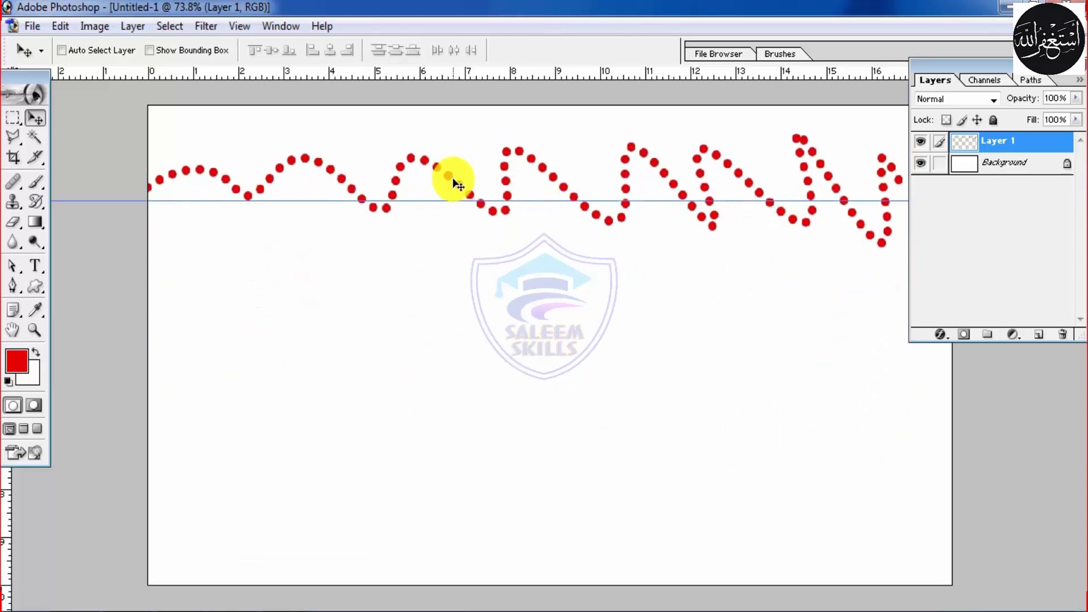
pyautogui.moveTo(982, 64); pyautogui.dragTo(1013, 74)
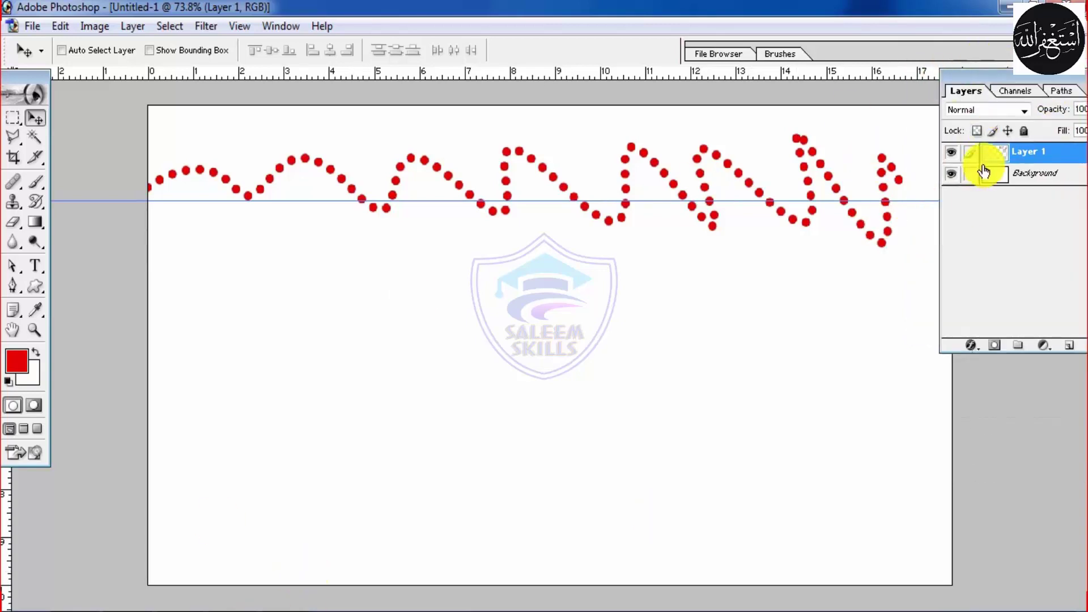
# Step: Add a new empty layer and set the Brush's foreground color to dark blue, 031B7E
pyautogui.click(1069, 347)
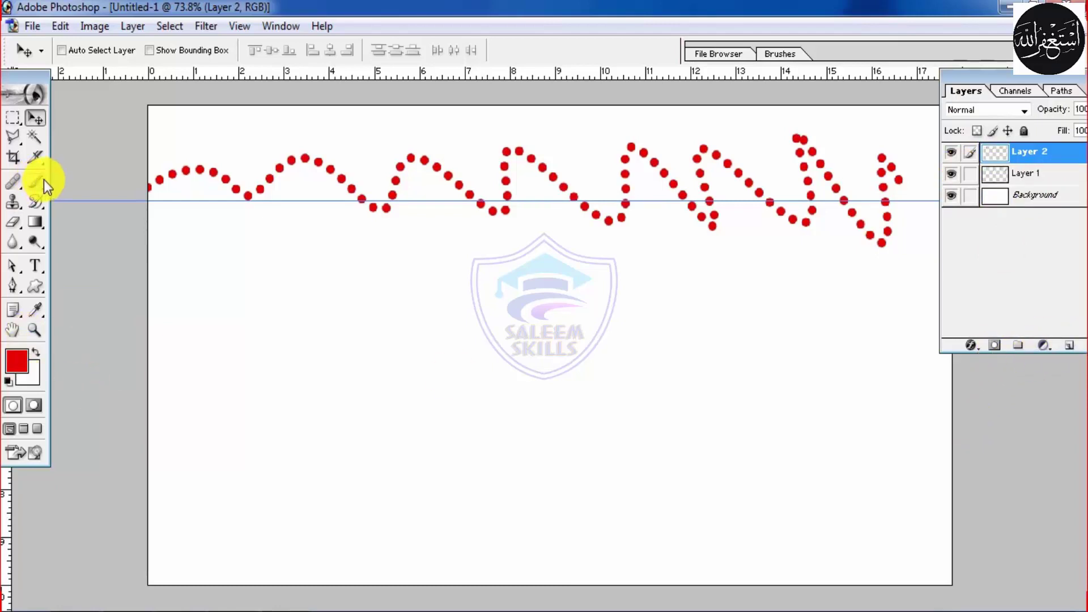
pyautogui.moveTo(44, 182); pyautogui.dragTo(94, 182)
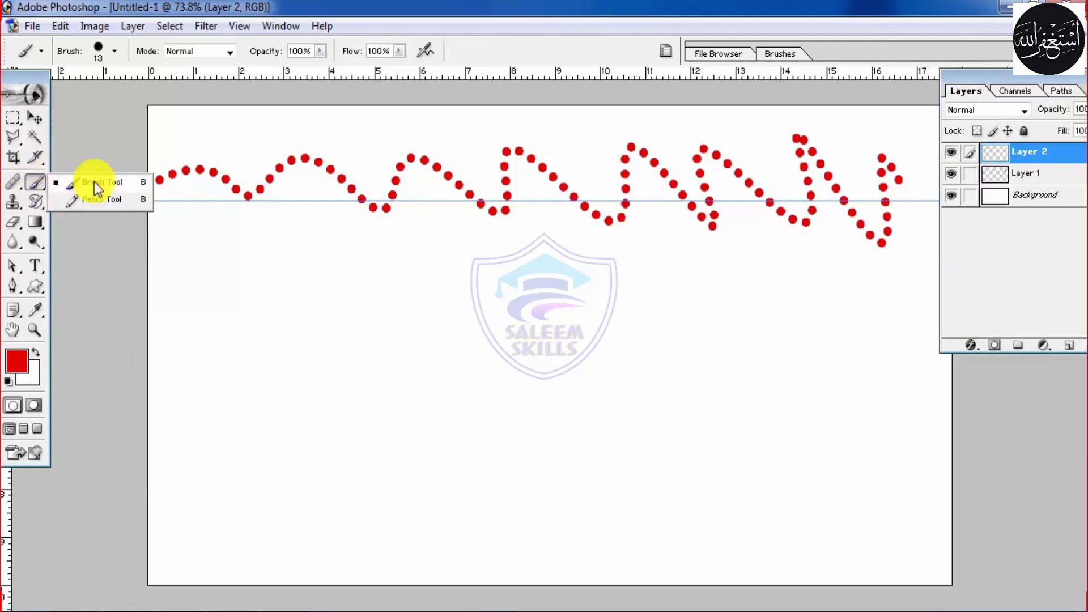
pyautogui.click(18, 360)
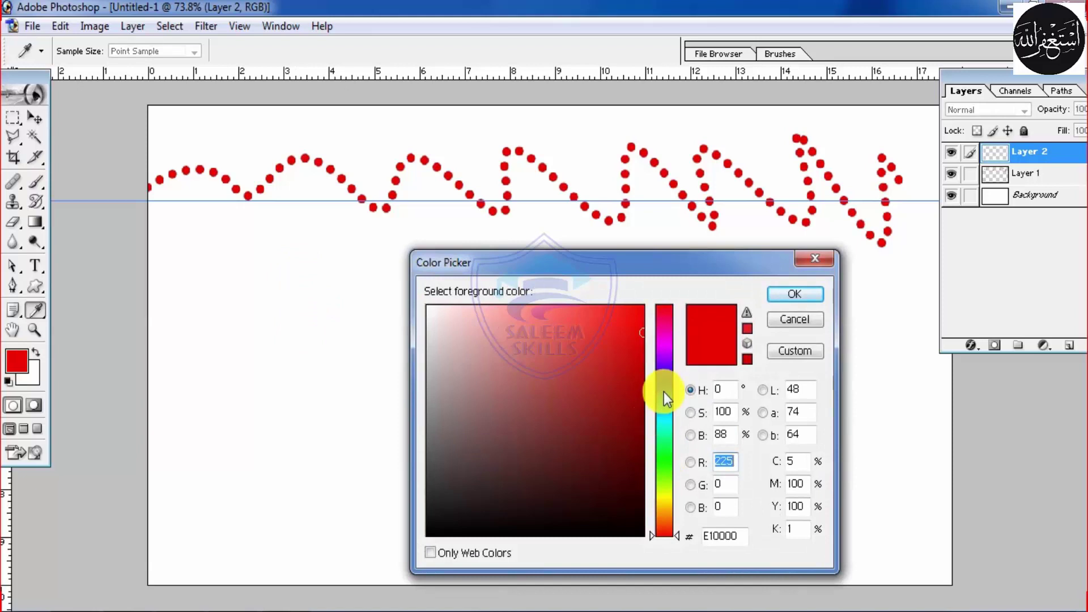
pyautogui.click(664, 393)
pyautogui.moveTo(641, 381); pyautogui.dragTo(637, 424)
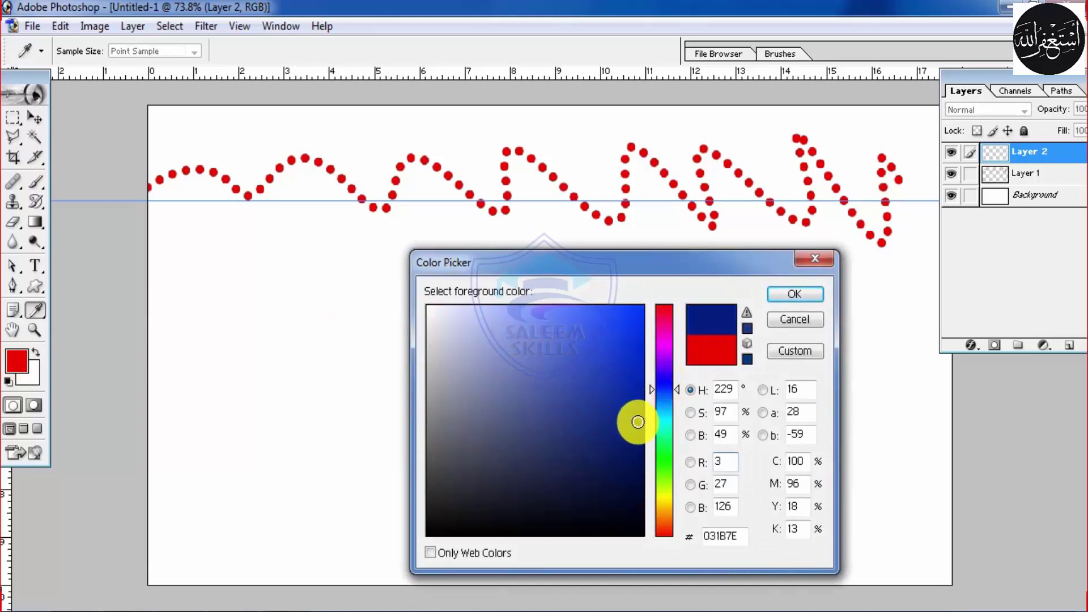
pyautogui.click(786, 295)
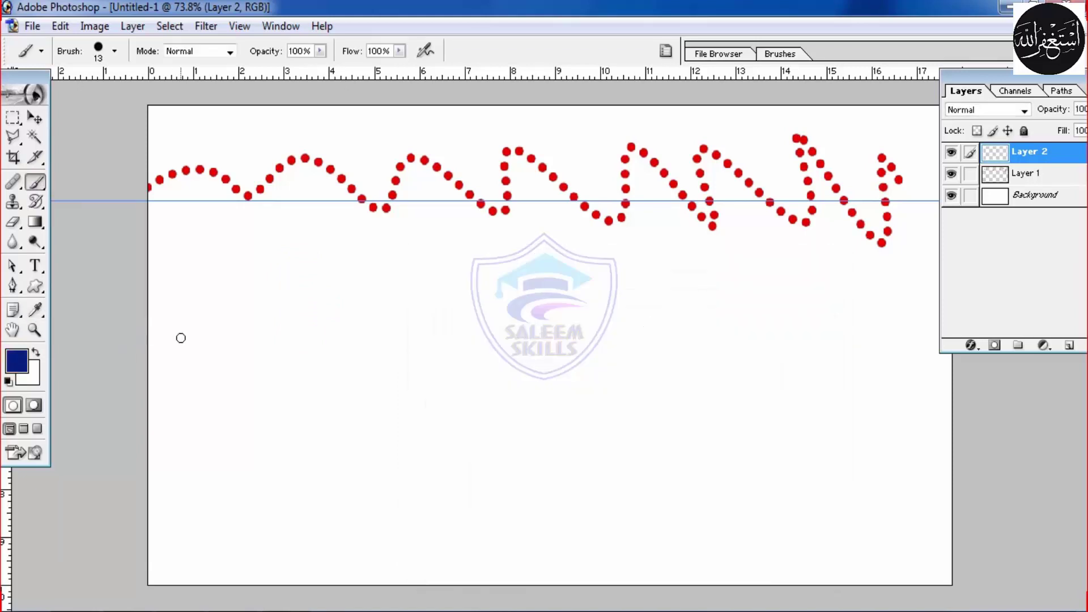
# Step: Paint two straight, parallel rows of blue dots across the canvas below the red wavy line
pyautogui.moveTo(151, 274); pyautogui.dragTo(568, 281)
pyautogui.moveTo(672, 280); pyautogui.dragTo(918, 259)
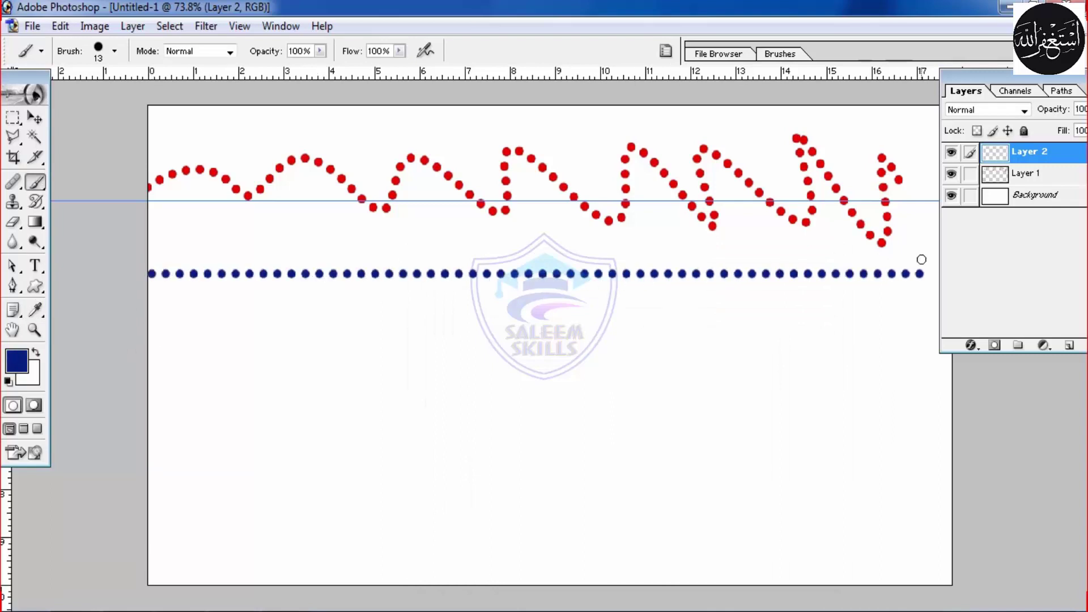
pyautogui.keyDown('shift'); pyautogui.click(150, 294); pyautogui.keyUp('shift')
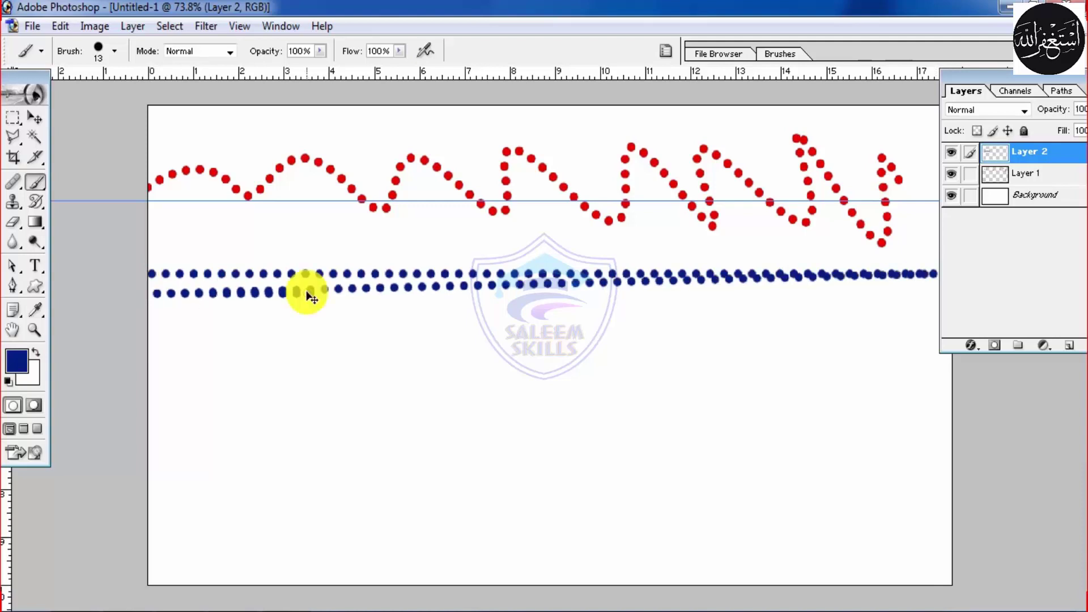
pyautogui.hotkey('ctrl', 'z')
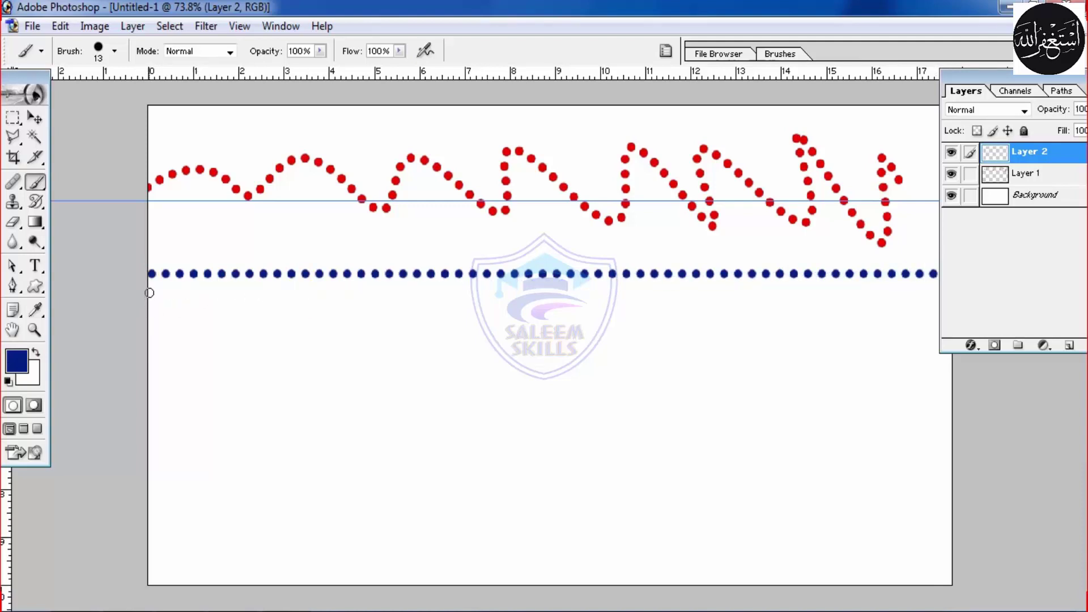
pyautogui.moveTo(198, 290); pyautogui.dragTo(877, 300)
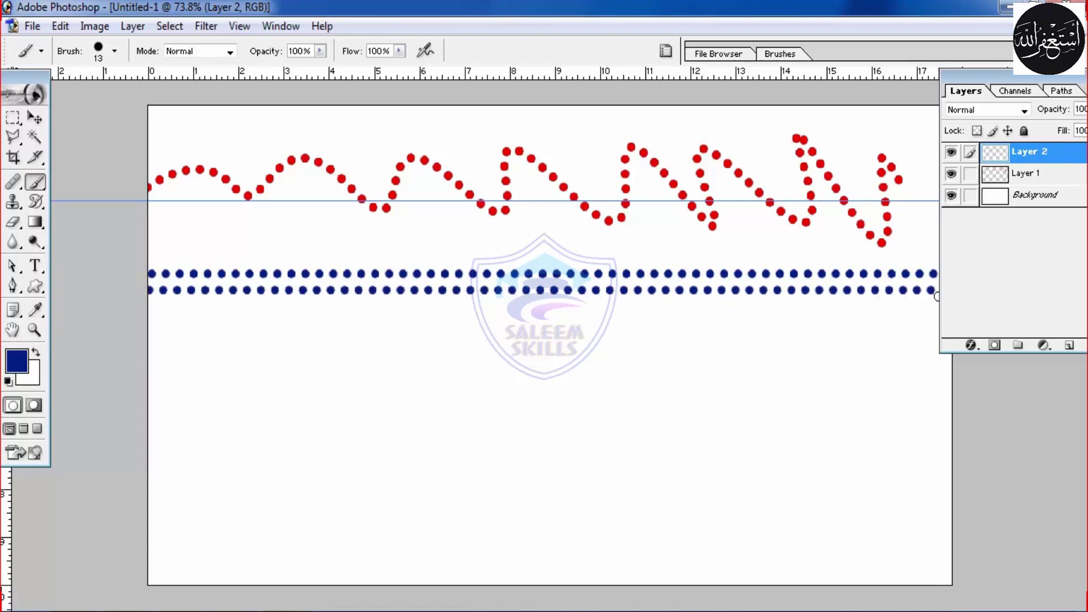
# Step: Move the two blue dotted rows on Layer 2 up closer to the red wavy line
pyautogui.click(953, 158)
pyautogui.click(952, 154)
pyautogui.moveTo(502, 330); pyautogui.dragTo(494, 282)
# Step: Add another empty layer above Layer 2 and set the Brush diameter to 10 px
pyautogui.press('z')
pyautogui.press('super')
pyautogui.press('super')
pyautogui.press('alt')
pyautogui.keyDown('alt'); pyautogui.click(757, 240); pyautogui.keyUp('alt')
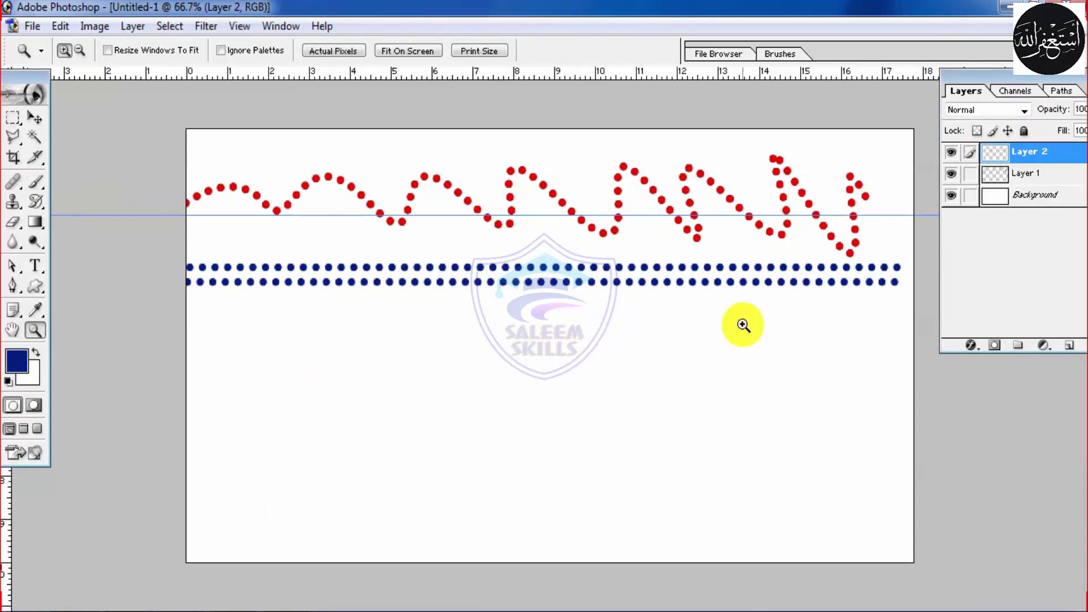
pyautogui.click(1067, 345)
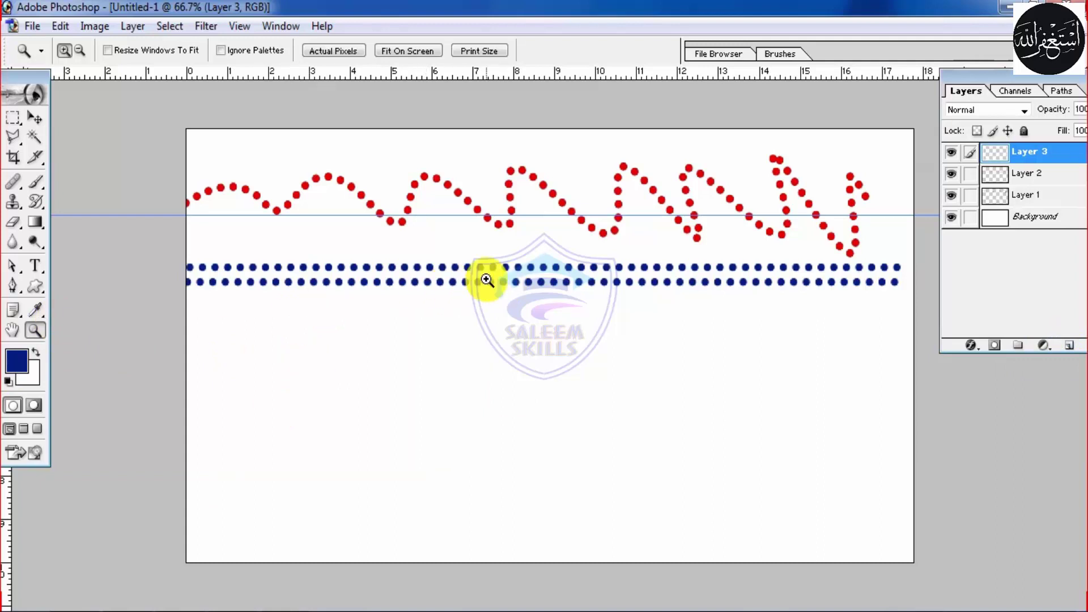
pyautogui.click(36, 184)
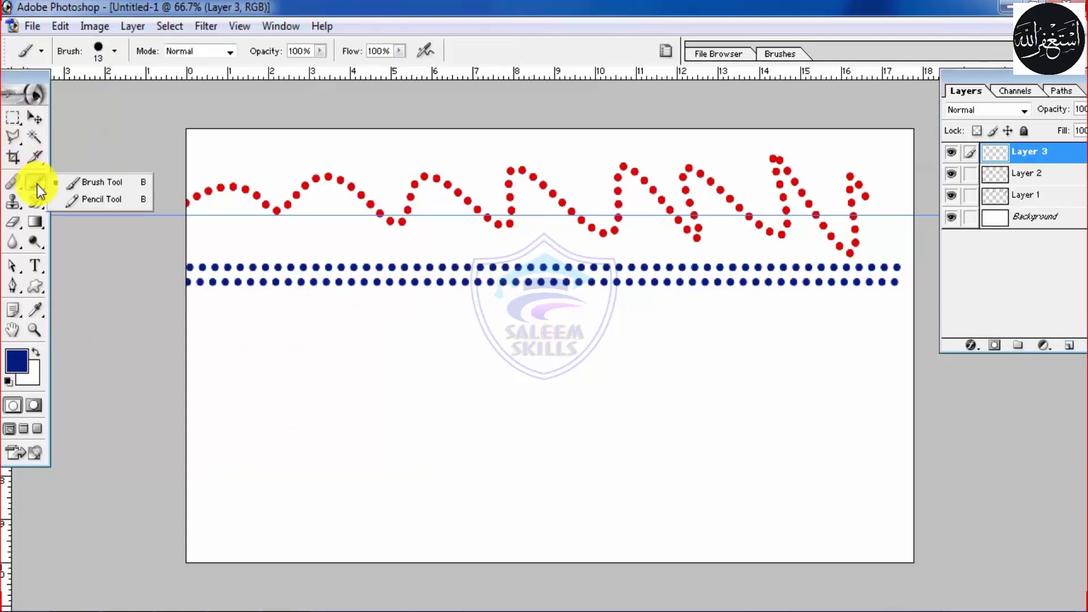
pyautogui.click(114, 52)
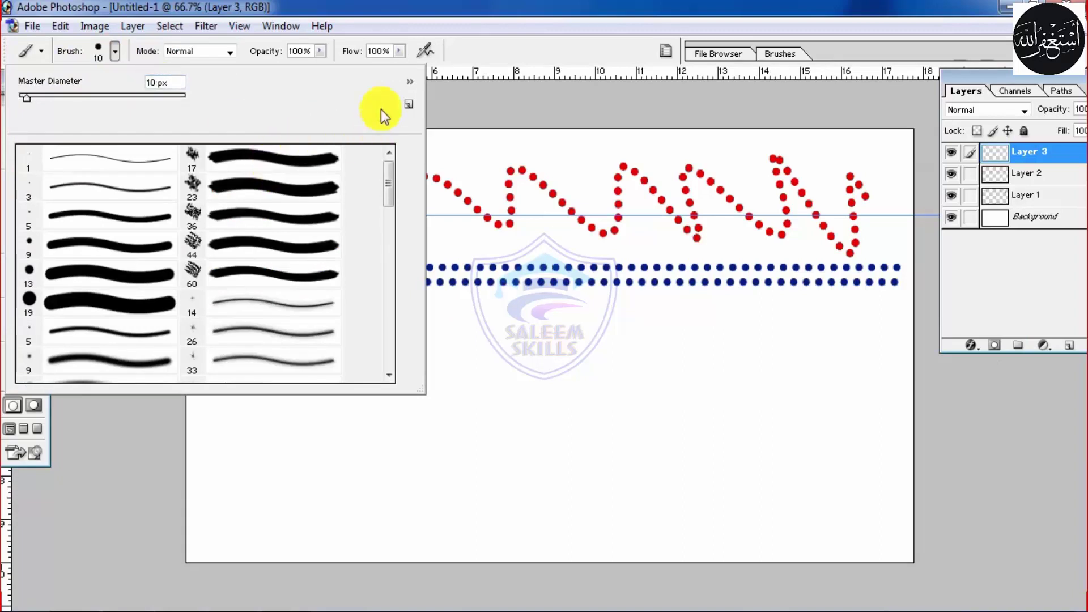
pyautogui.click(518, 119)
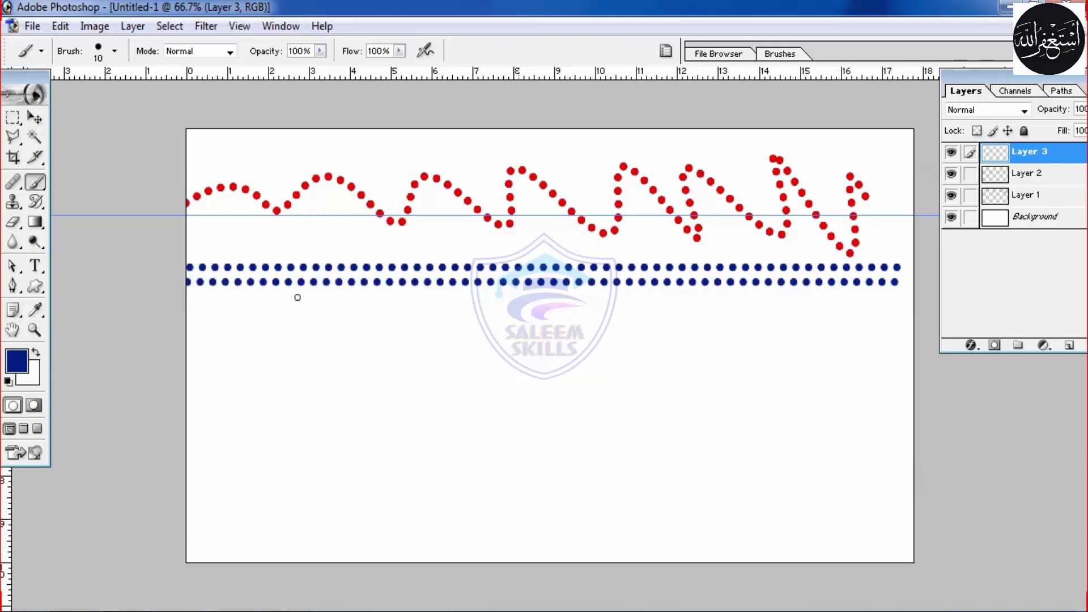
# Step: Draw a large Club Card custom shape as a path near the canvas's left edge
pyautogui.click(41, 288)
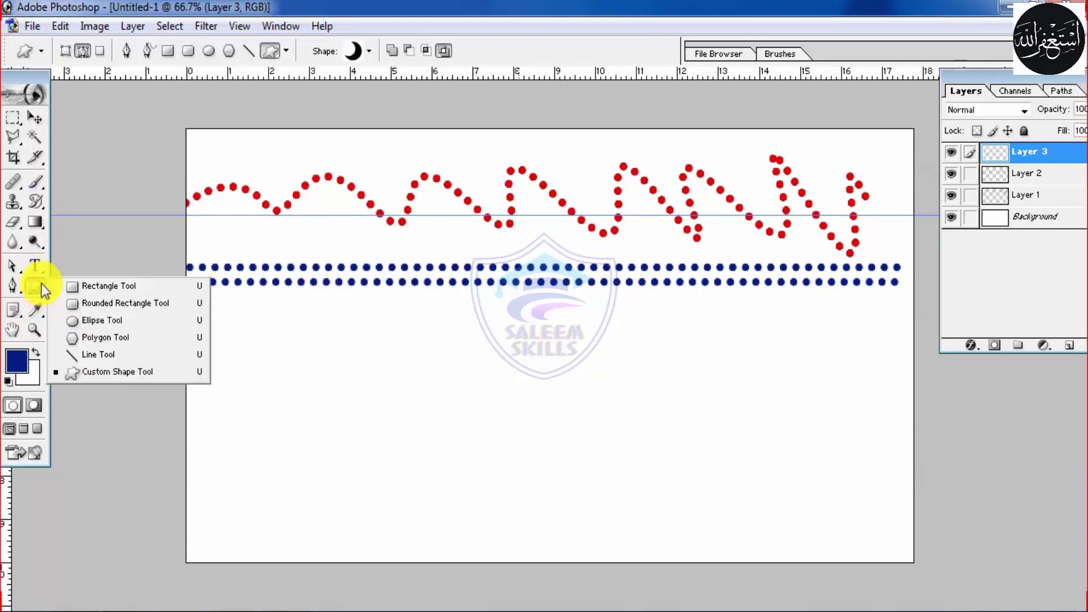
pyautogui.click(105, 372)
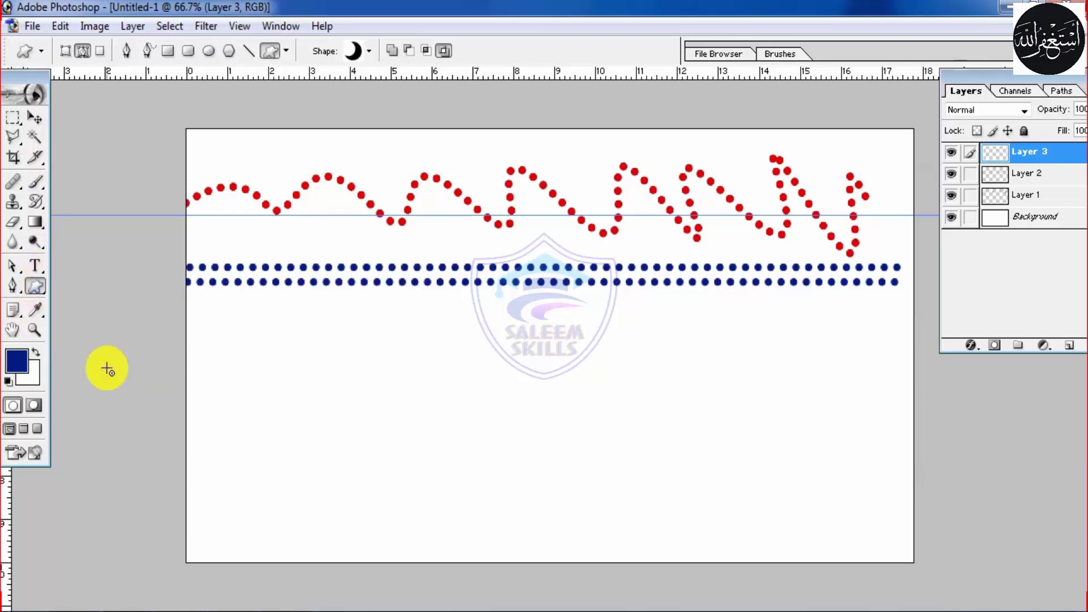
pyautogui.click(288, 54)
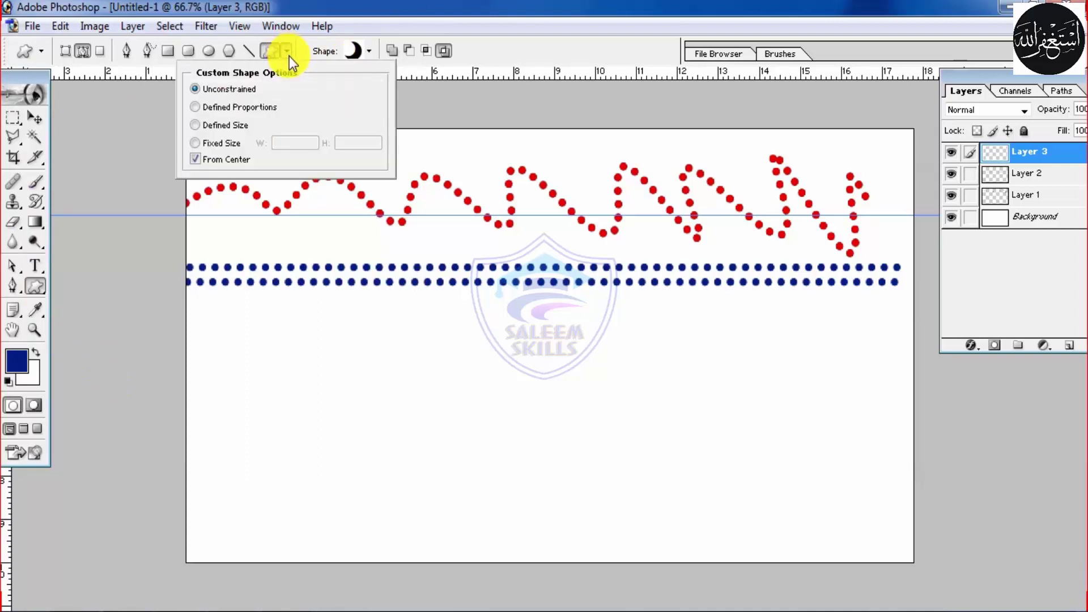
pyautogui.click(290, 55)
pyautogui.click(291, 55)
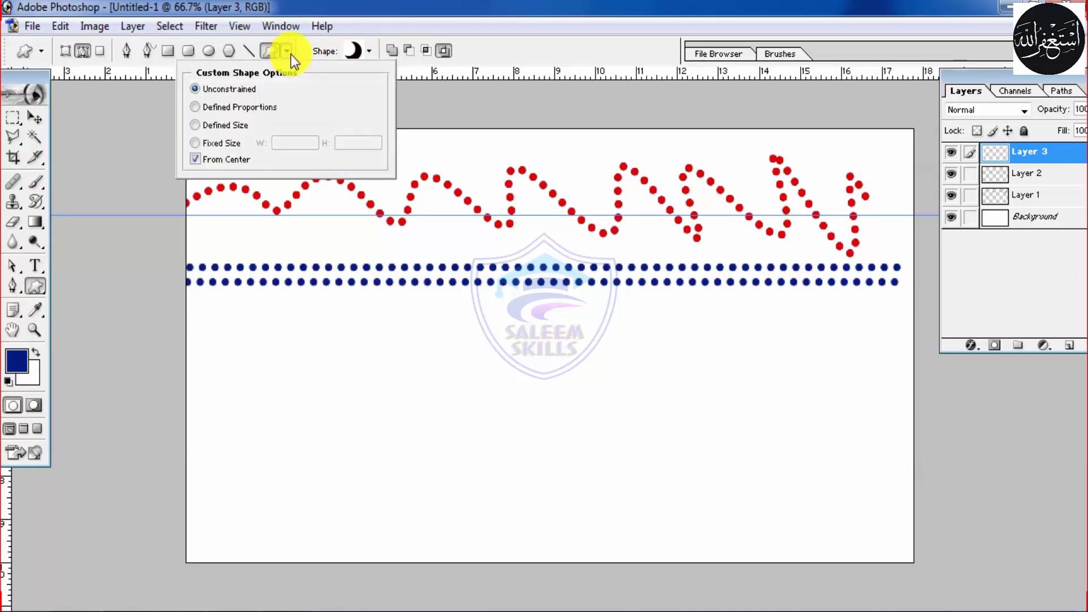
pyautogui.click(369, 46)
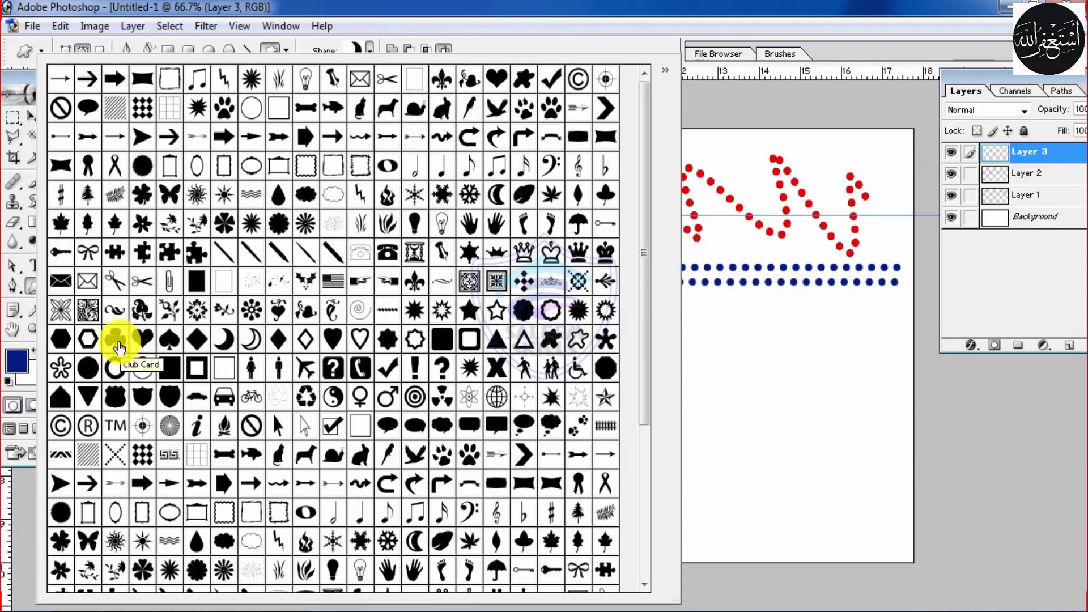
pyautogui.click(118, 345)
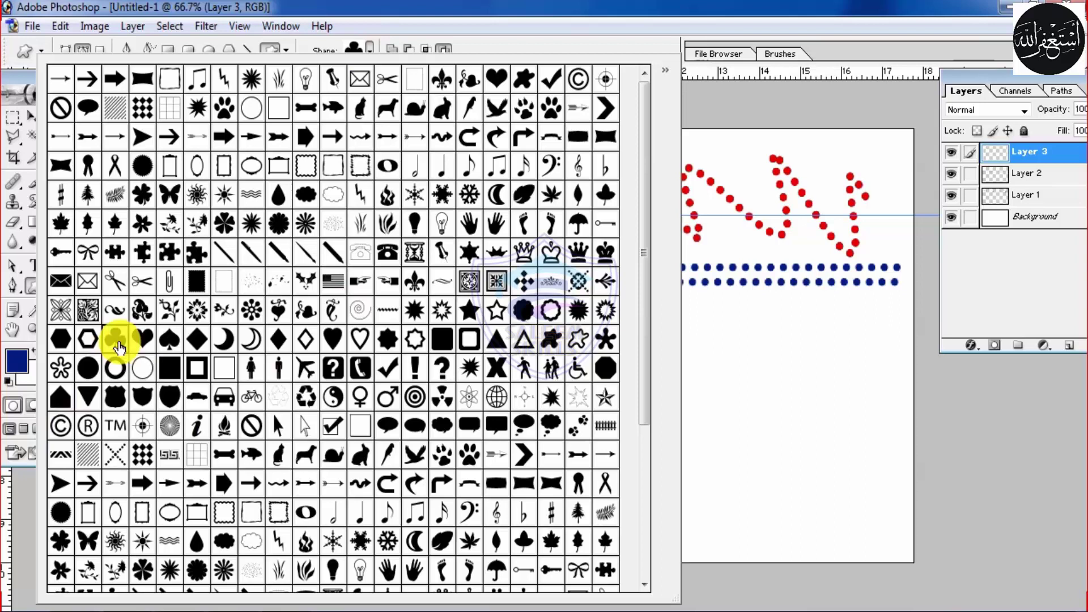
pyautogui.click(787, 332)
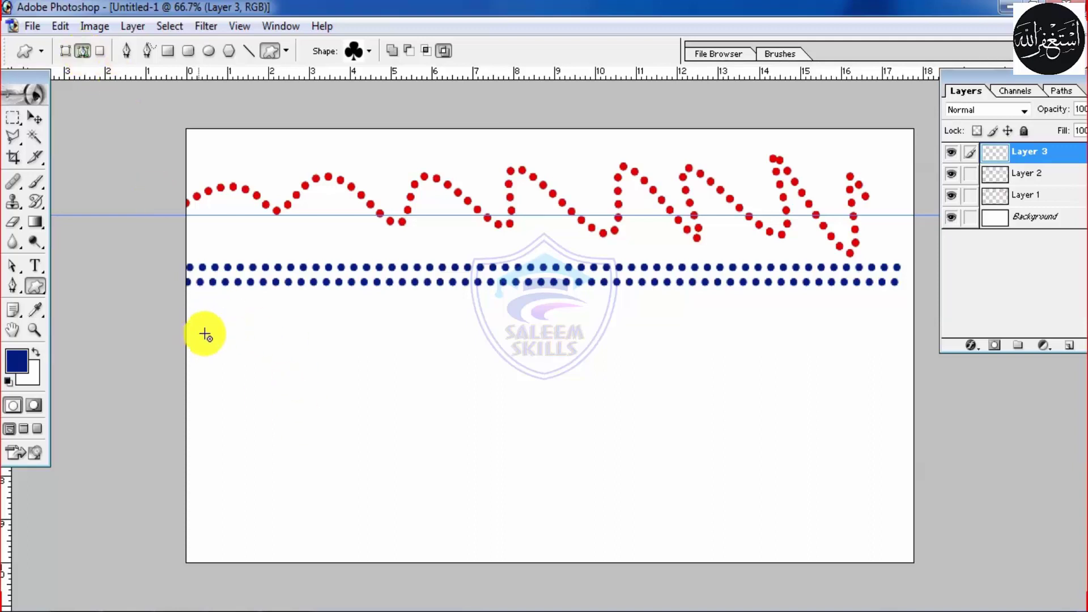
pyautogui.moveTo(232, 315); pyautogui.dragTo(341, 432)
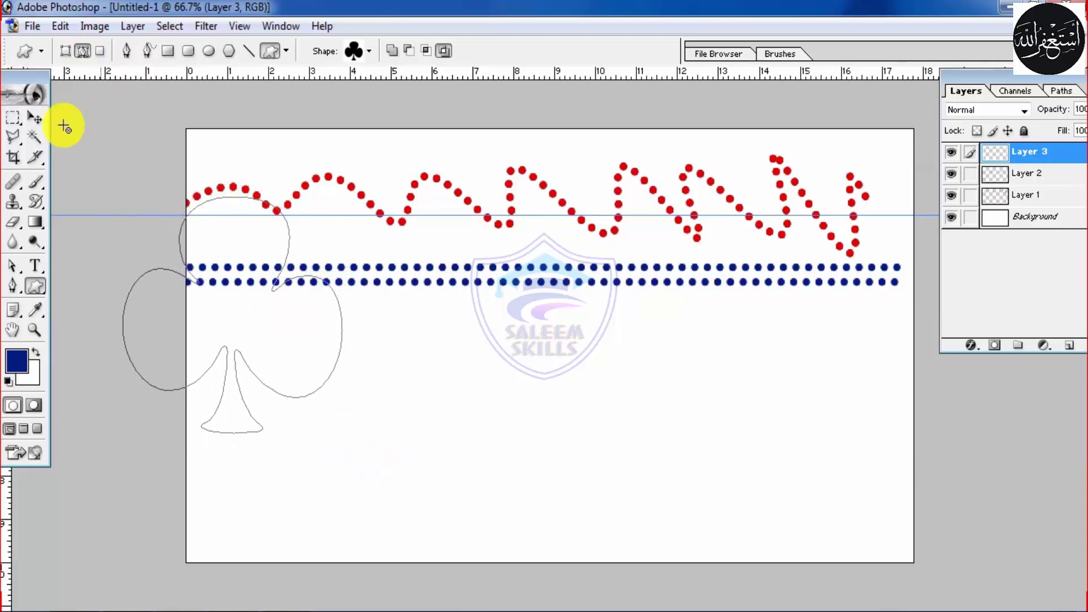
# Step: Try to move the club path, and clear it from the canvas
pyautogui.click(38, 121)
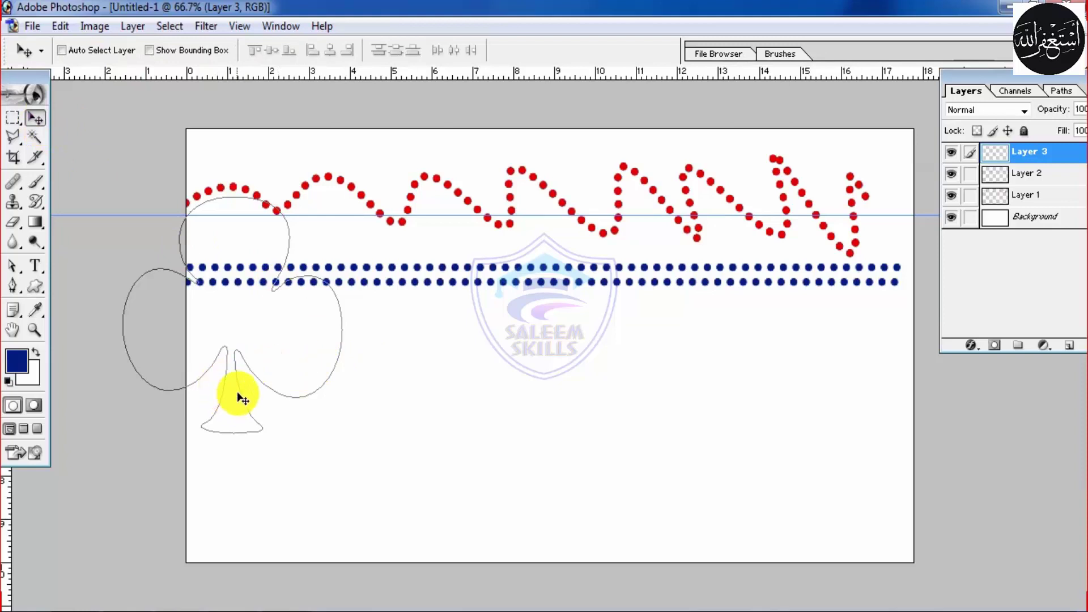
pyautogui.keyDown('ctrl'); pyautogui.click(290, 393); pyautogui.keyUp('ctrl')
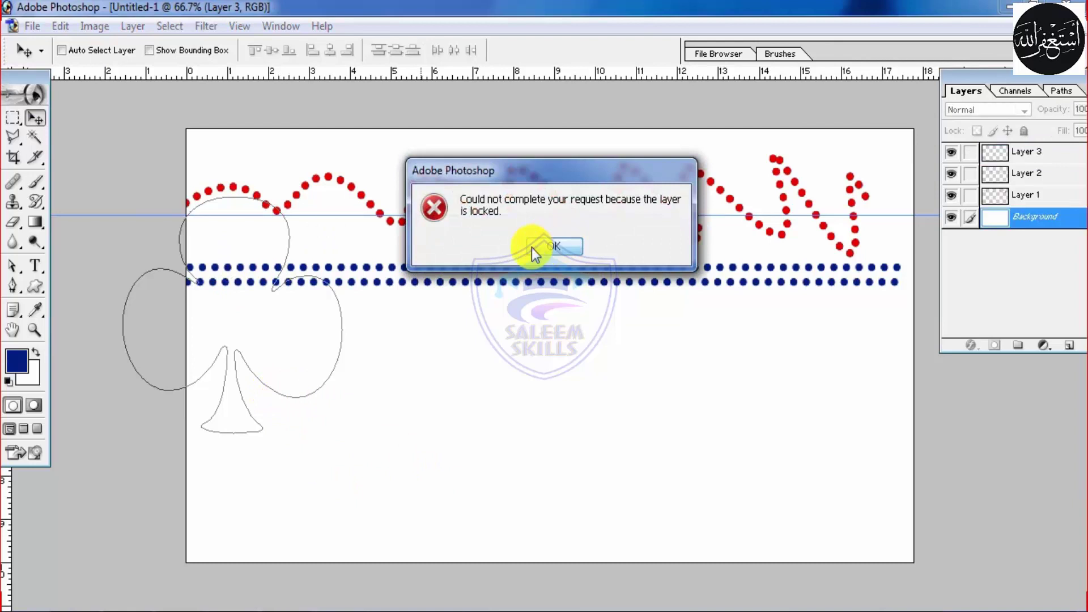
pyautogui.click(542, 246)
pyautogui.click(13, 267)
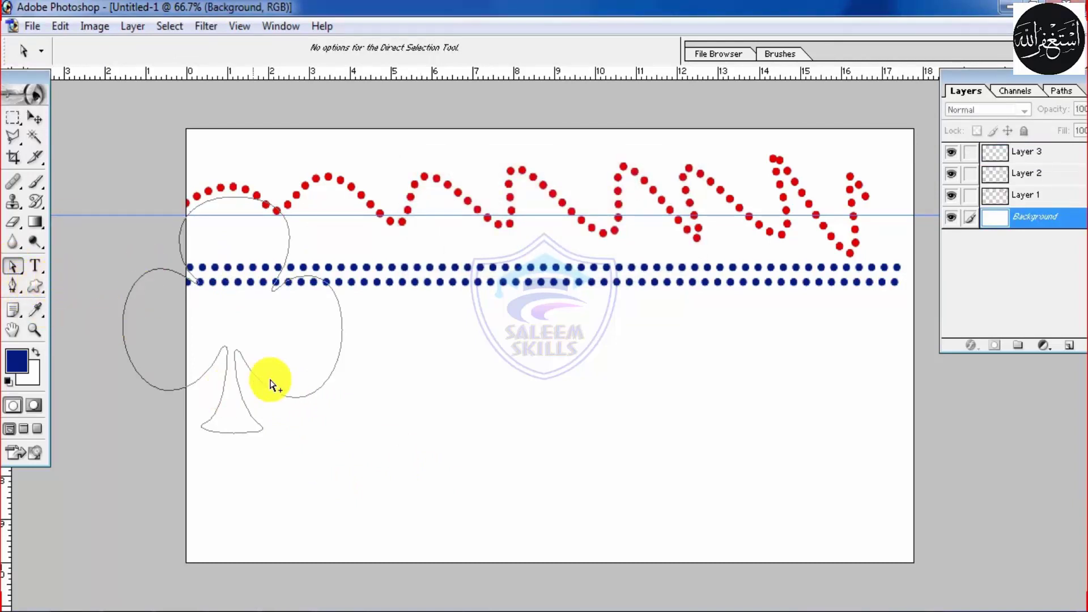
pyautogui.click(422, 386)
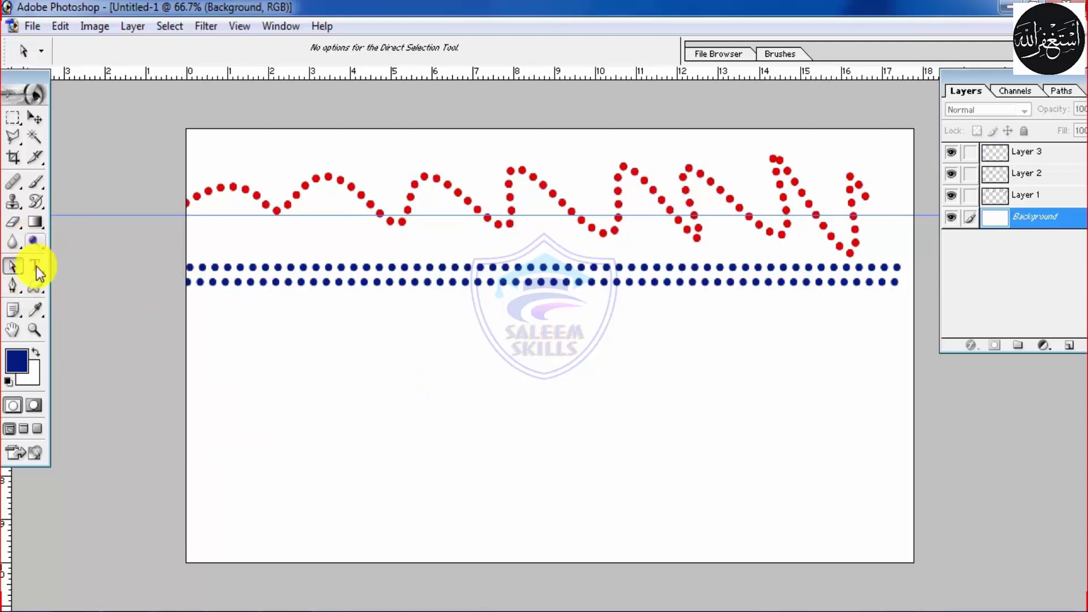
pyautogui.click(35, 286)
pyautogui.click(355, 53)
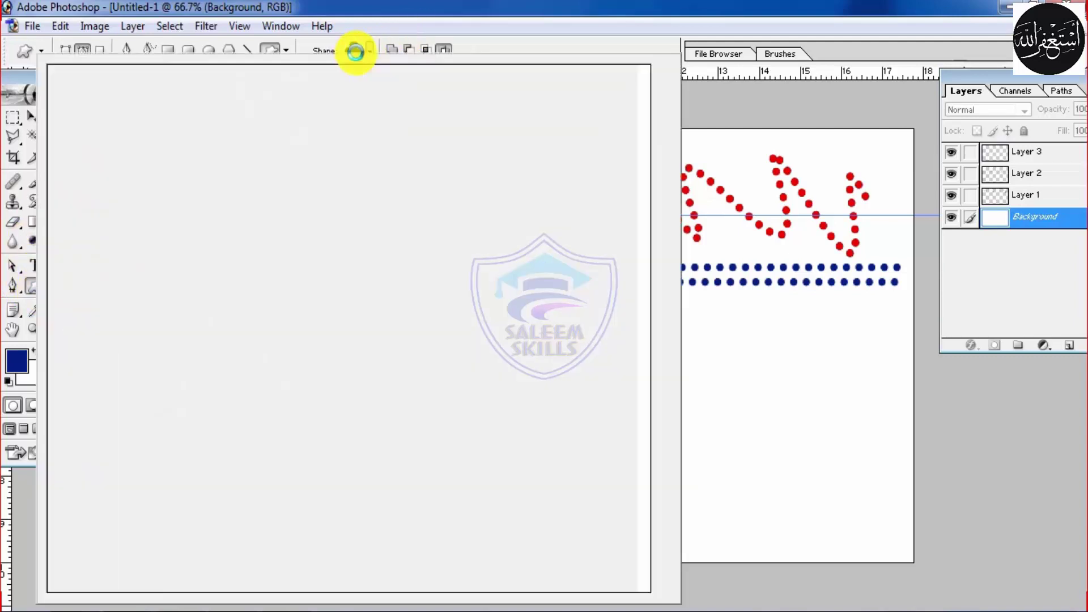
pyautogui.click(737, 119)
pyautogui.press('shift')
pyautogui.moveTo(311, 358); pyautogui.dragTo(435, 507)
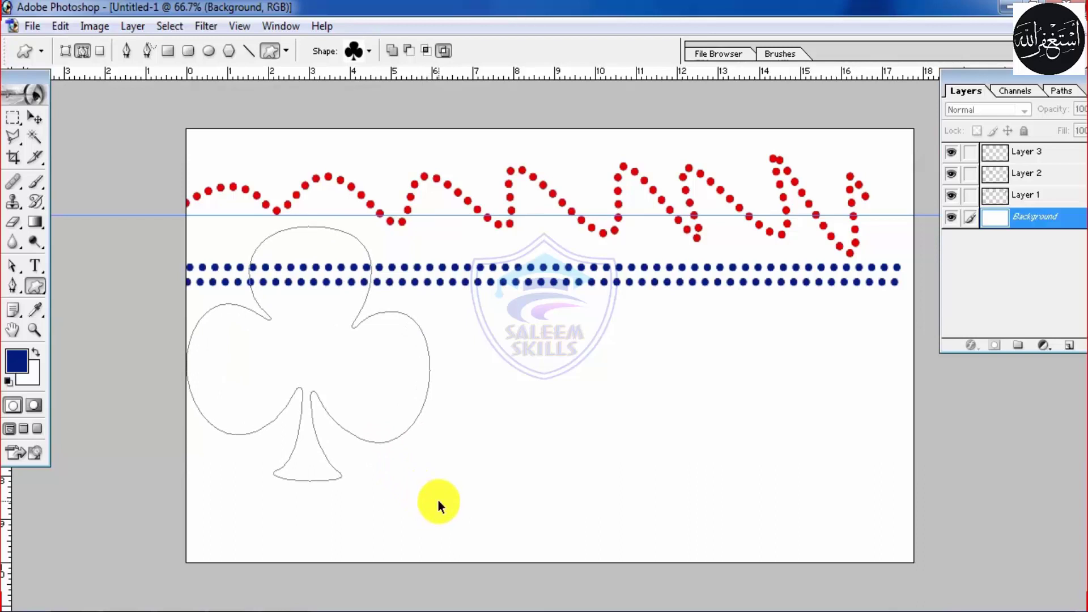
pyautogui.hotkey('ctrl', 'z')
# Step: On Layer 3, draw a large club custom shape path near the canvas's left edge and stroke it with the Brush, without Simulate Pressure
pyautogui.click(1040, 151)
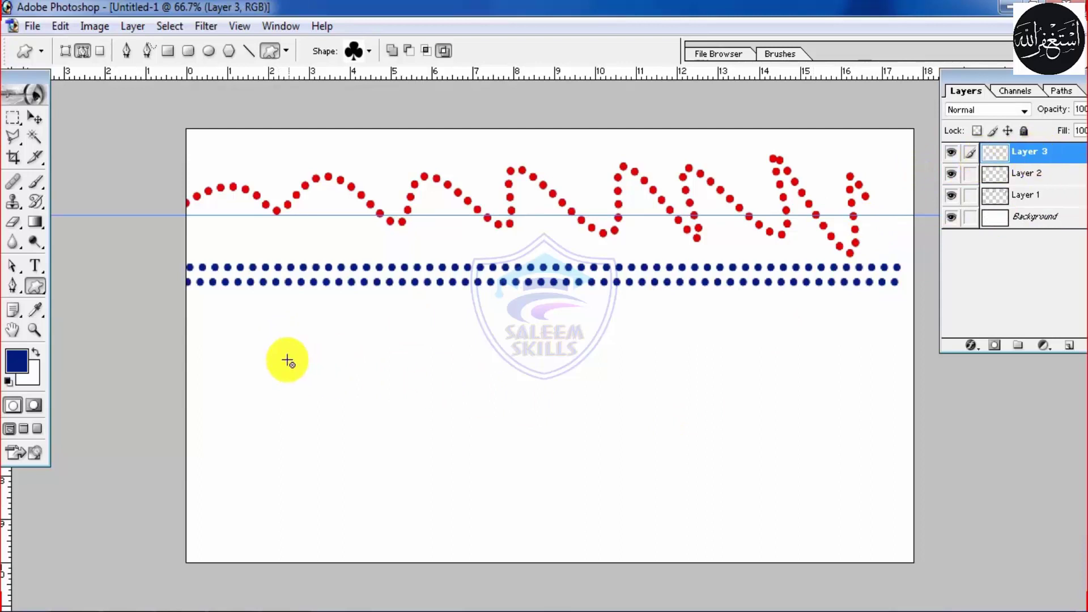
pyautogui.moveTo(291, 342); pyautogui.dragTo(403, 494)
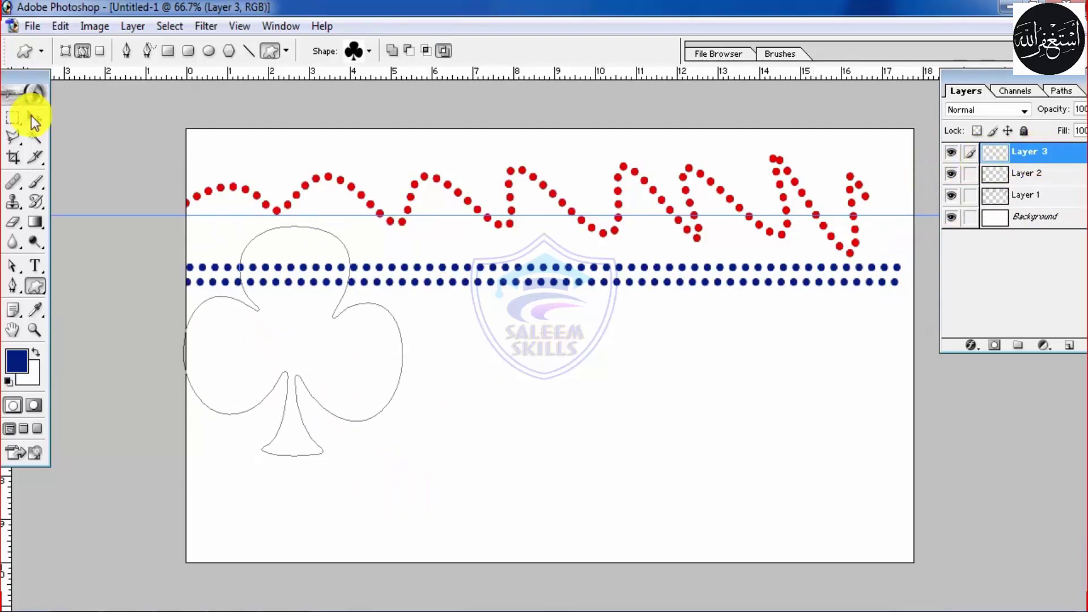
pyautogui.click(34, 117)
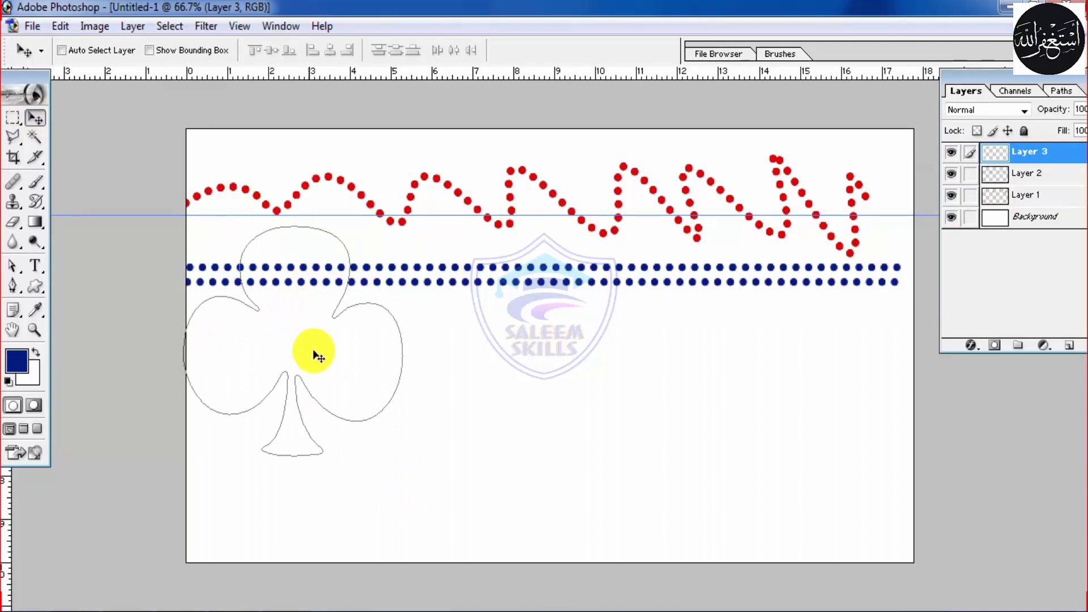
pyautogui.click(12, 267)
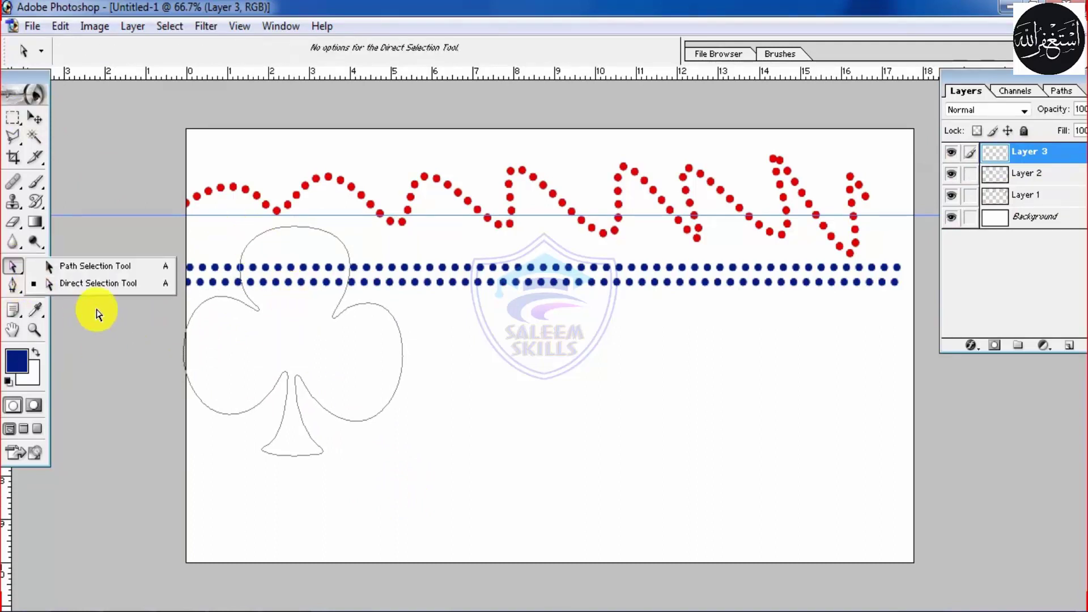
pyautogui.click(90, 286)
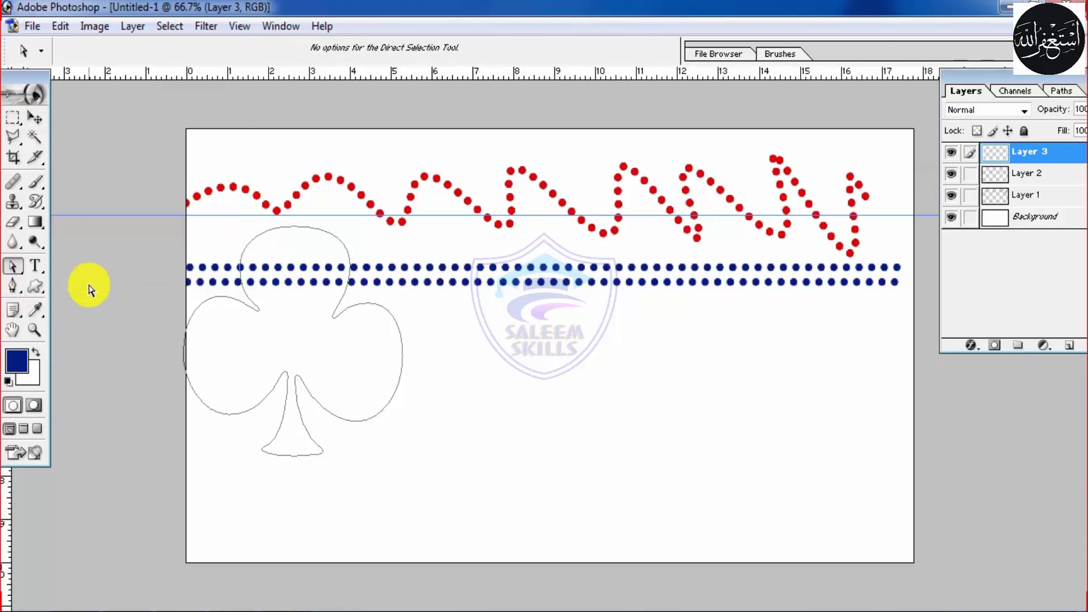
pyautogui.rightClick(277, 228)
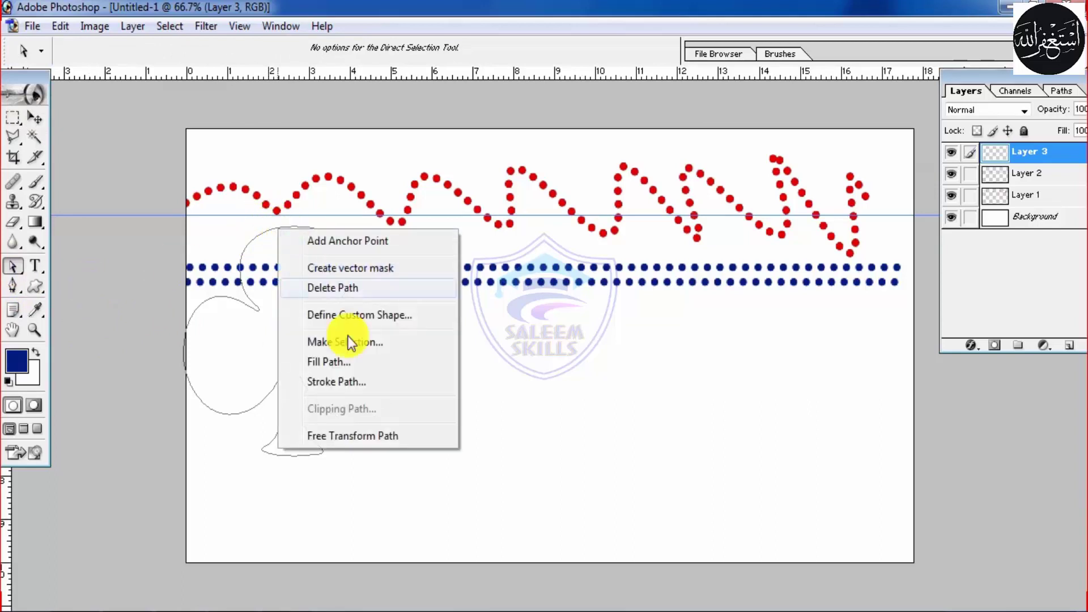
pyautogui.click(373, 382)
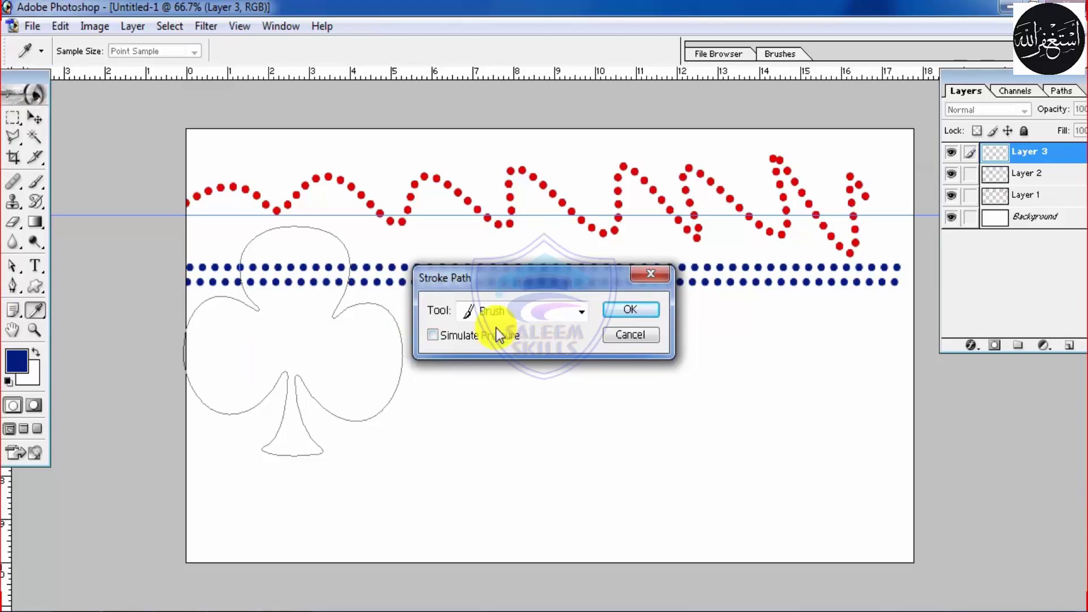
pyautogui.click(506, 312)
pyautogui.click(503, 345)
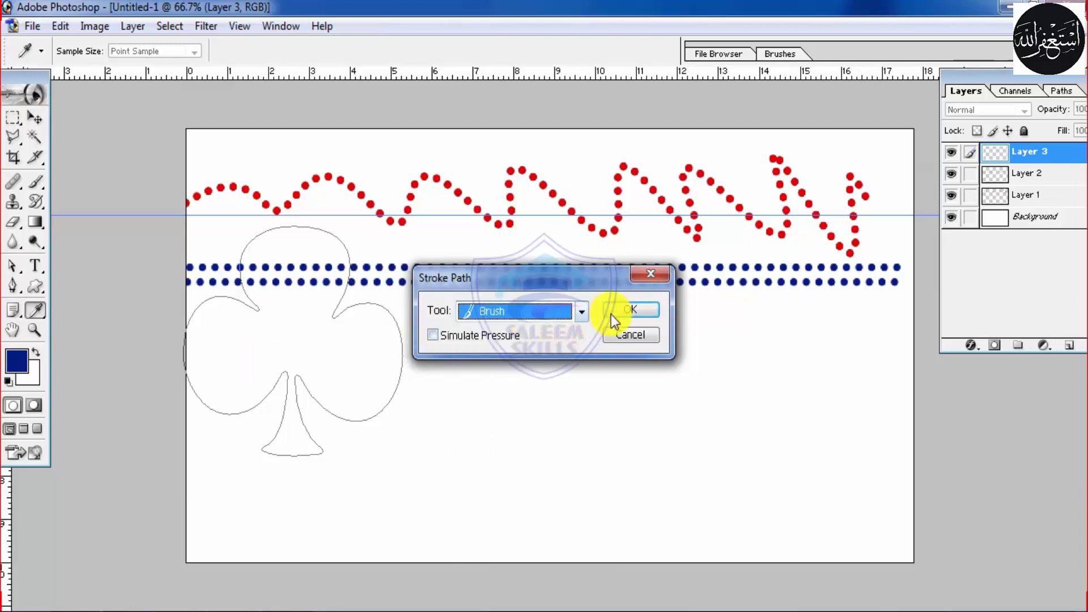
pyautogui.click(624, 309)
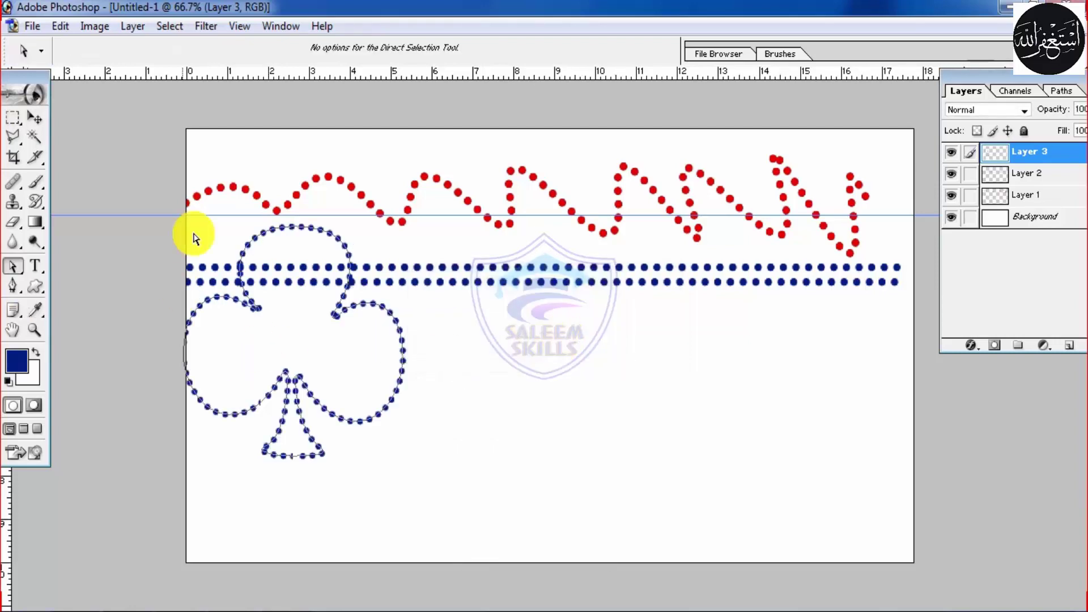
pyautogui.click(34, 117)
pyautogui.moveTo(268, 240); pyautogui.dragTo(303, 302)
pyautogui.hotkey('ctrl', 'z')
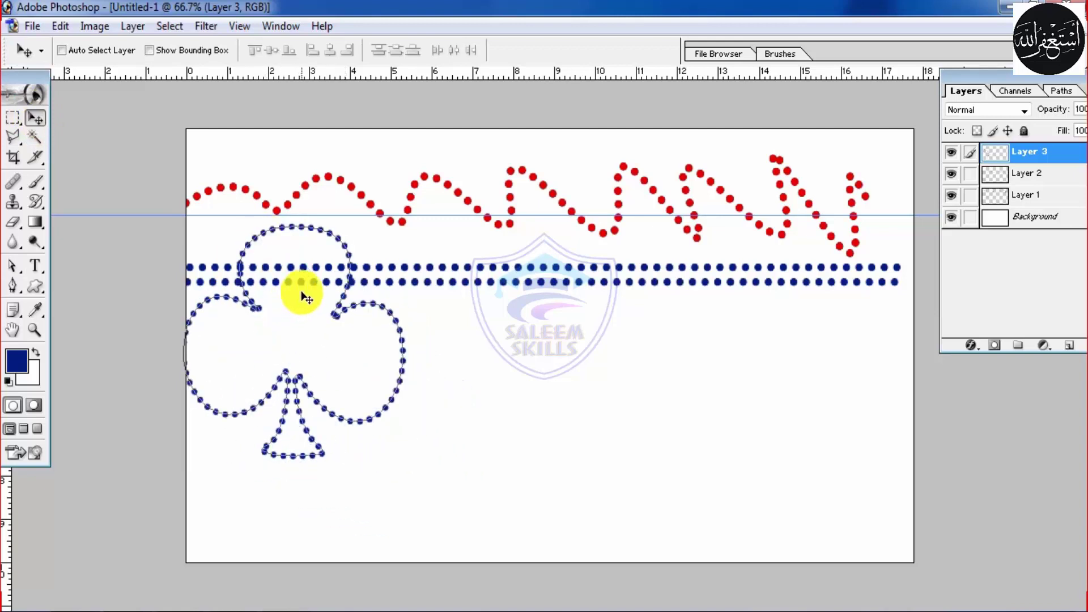
pyautogui.rightClick(255, 239)
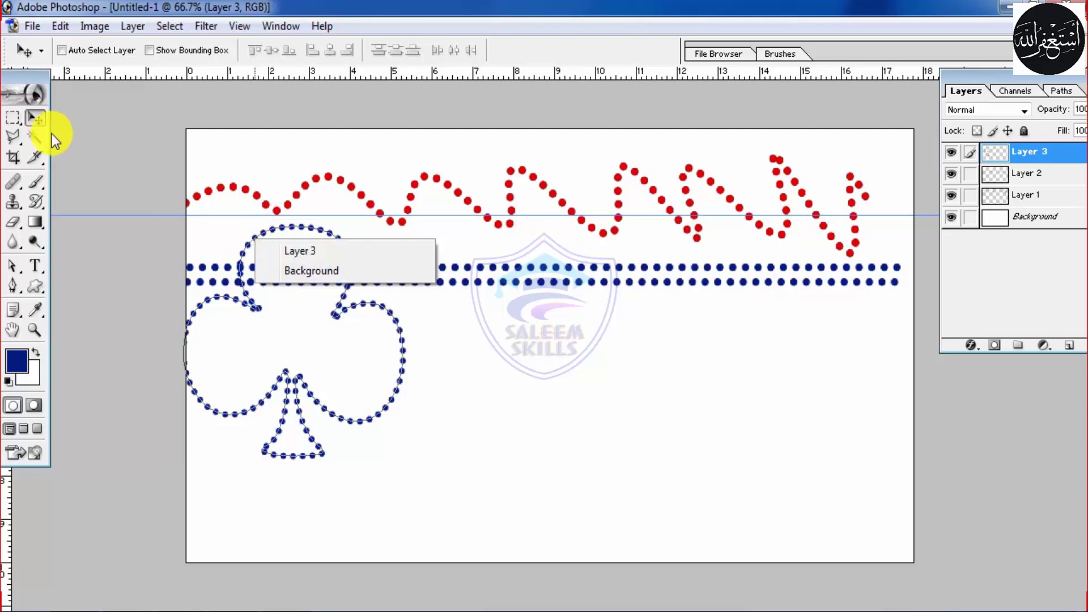
pyautogui.click(40, 121)
# Step: Delete the path around the dotted club and move the club down below the blue dotted rows
pyautogui.click(18, 269)
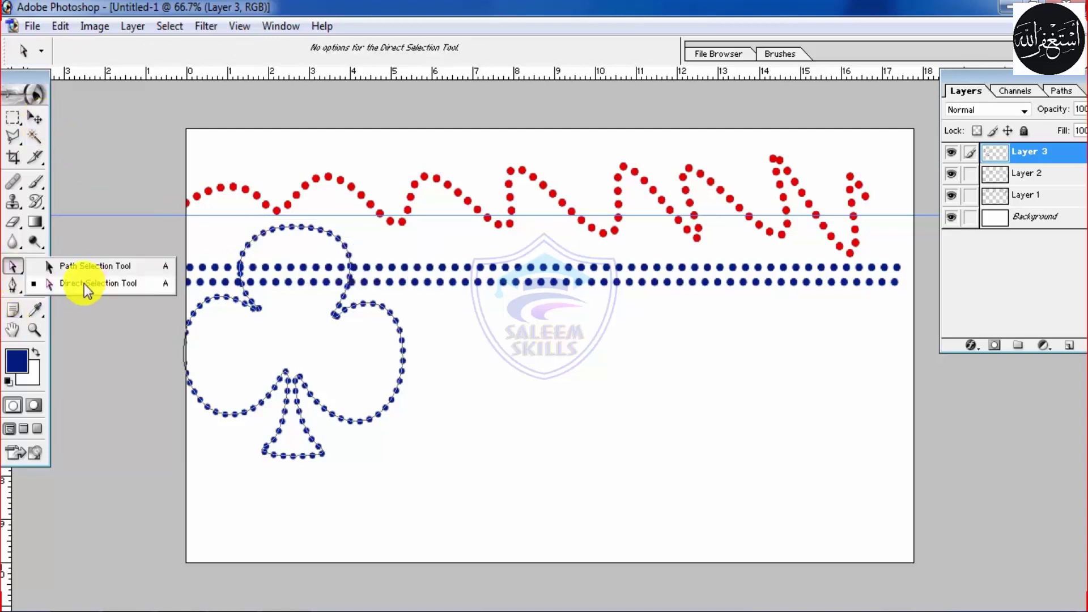
pyautogui.rightClick(295, 228)
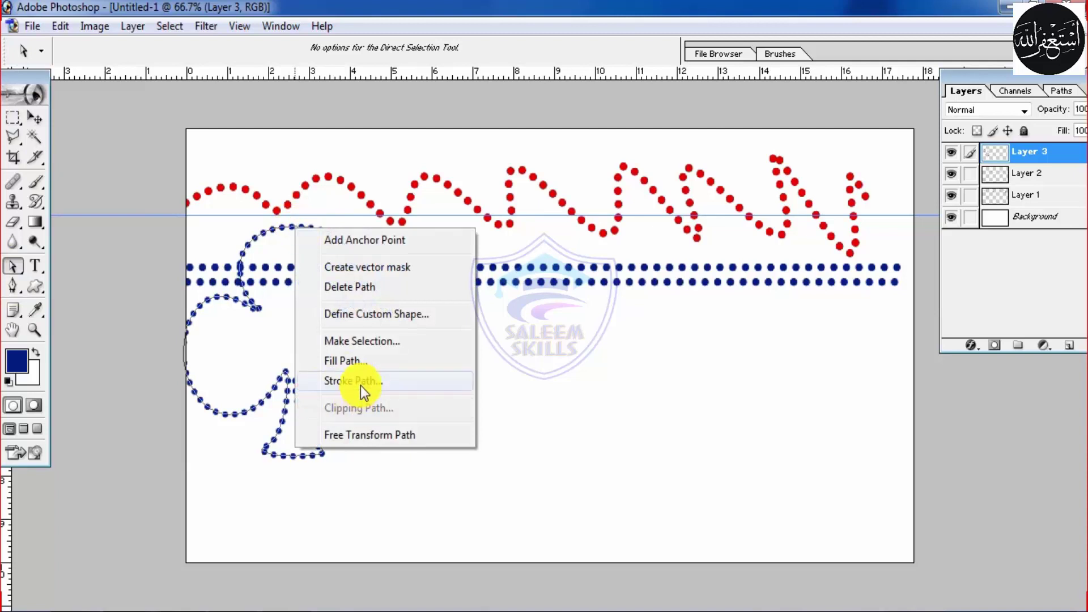
pyautogui.click(358, 292)
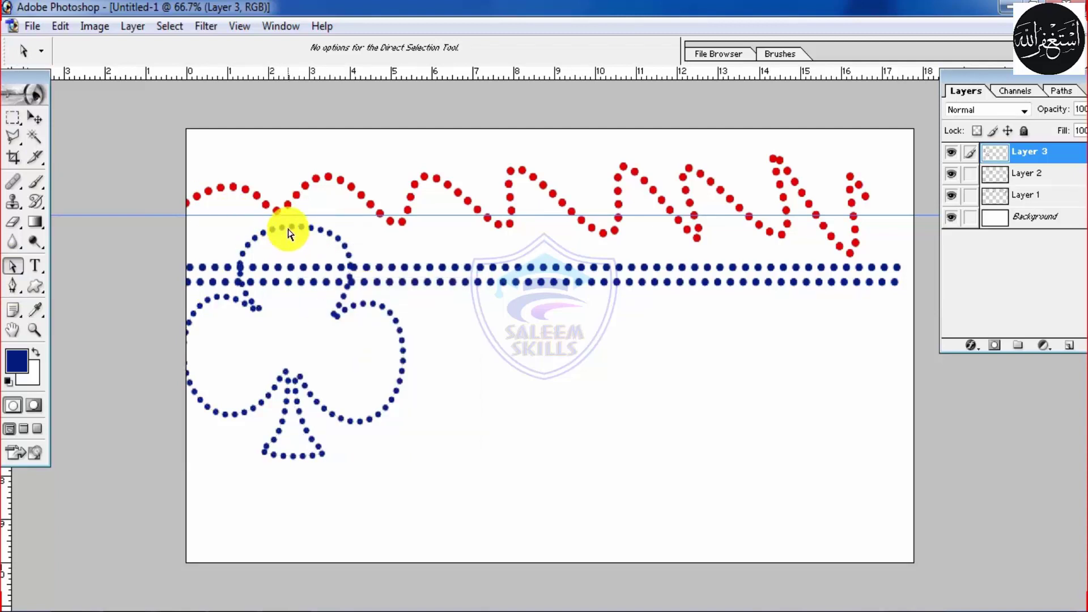
pyautogui.click(35, 118)
pyautogui.moveTo(285, 227); pyautogui.dragTo(323, 308)
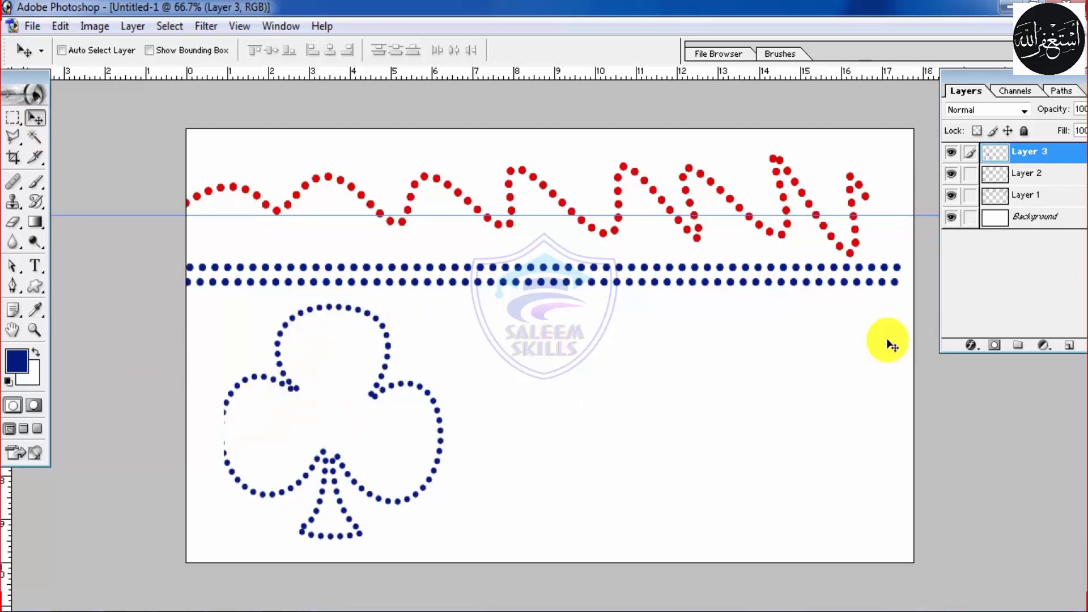
# Step: Choose the solid heart as the custom shape and add an empty layer above Layer 3
pyautogui.click(37, 286)
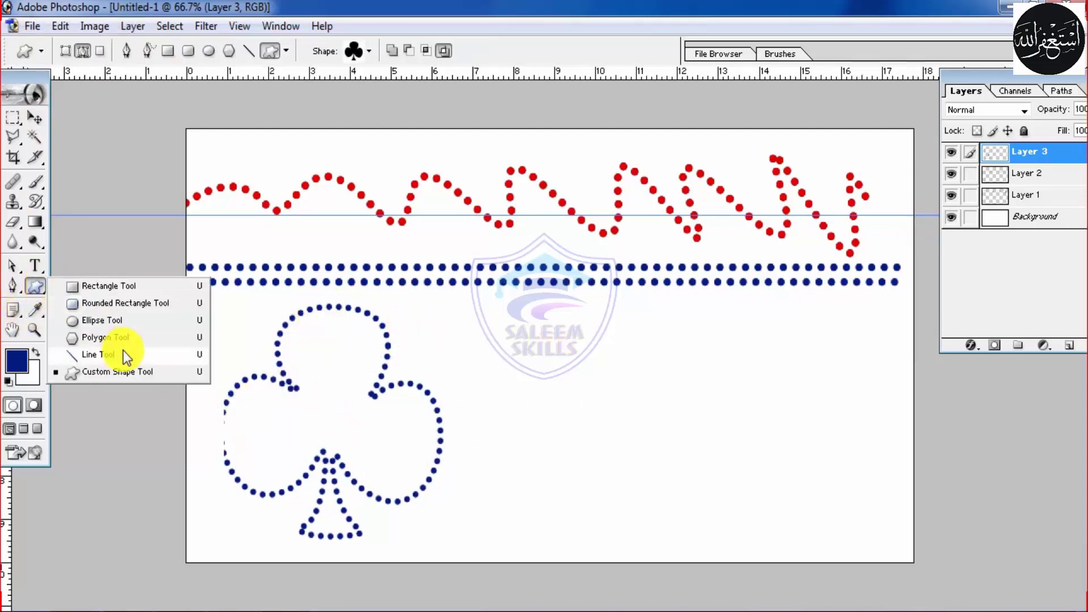
pyautogui.click(135, 371)
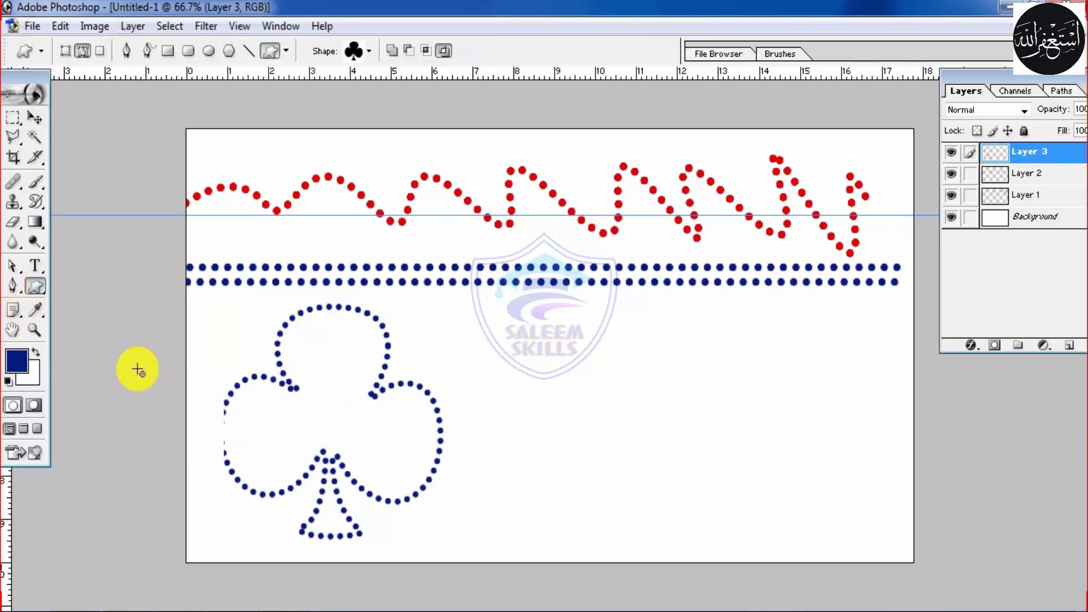
pyautogui.click(371, 52)
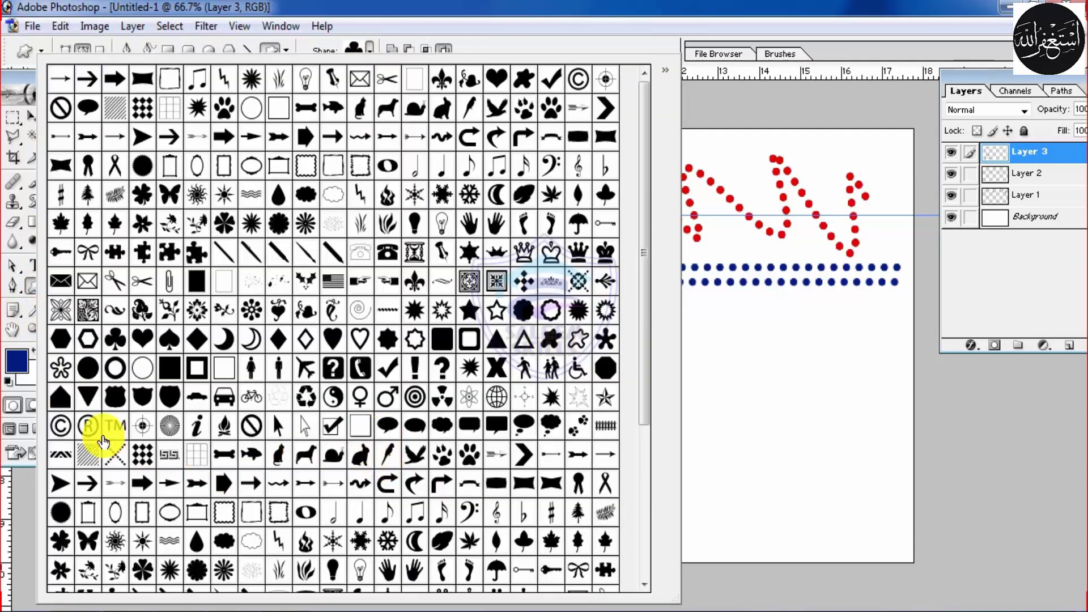
pyautogui.click(152, 350)
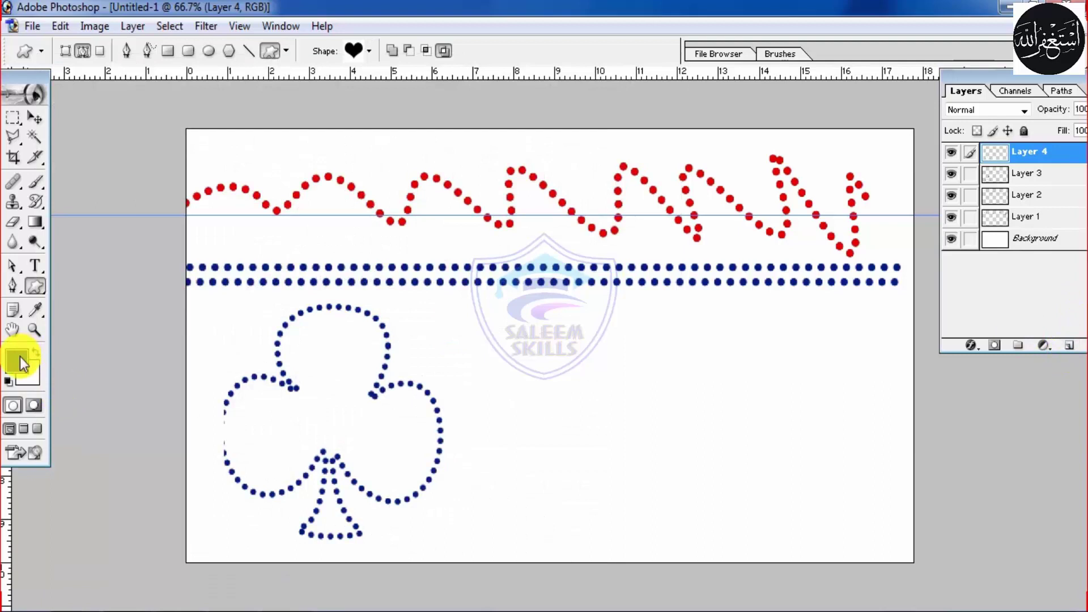
# Step: Set the foreground color to a dark red
pyautogui.click(18, 360)
pyautogui.moveTo(668, 509); pyautogui.dragTo(671, 533)
pyautogui.click(635, 365)
pyautogui.click(787, 293)
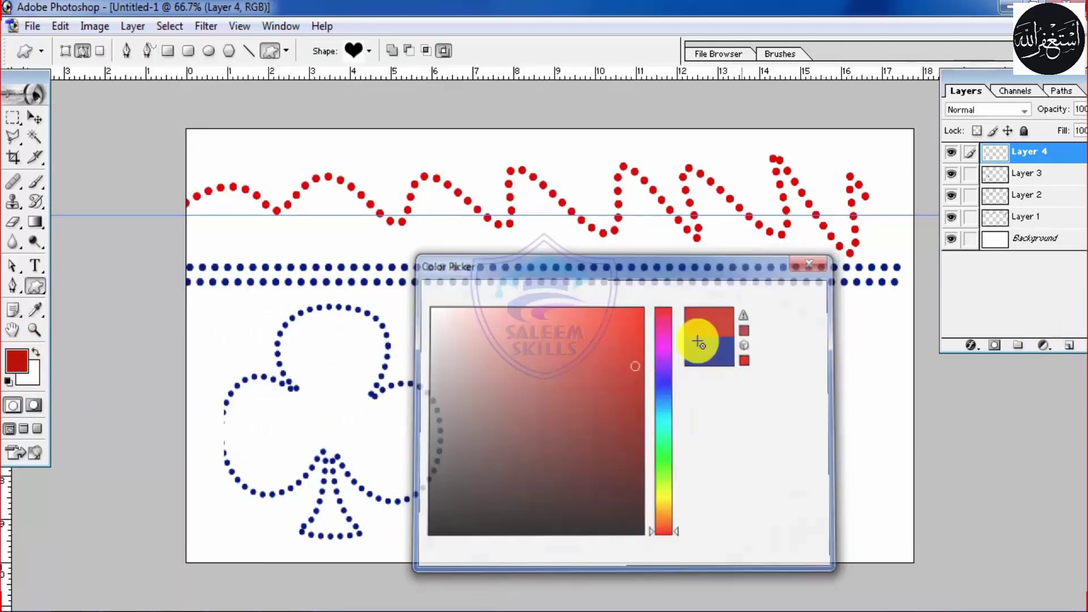
# Step: Draw a large heart path at the middle of the canvas on Layer 4 and stroke it with the Brush
pyautogui.moveTo(548, 334); pyautogui.dragTo(647, 466)
pyautogui.moveTo(11, 273); pyautogui.dragTo(94, 287)
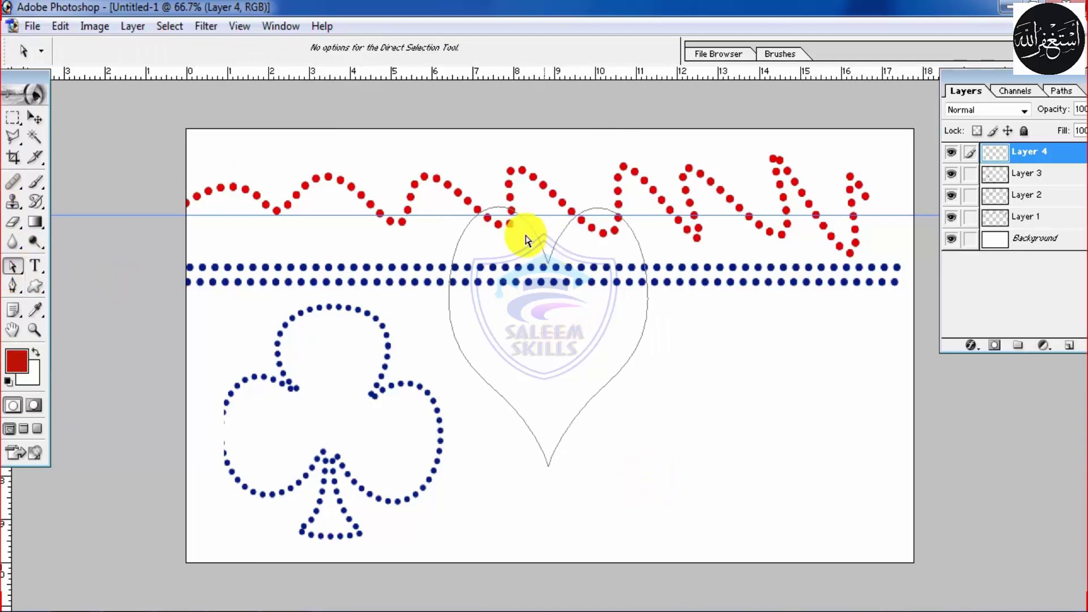
pyautogui.rightClick(555, 254)
pyautogui.click(630, 405)
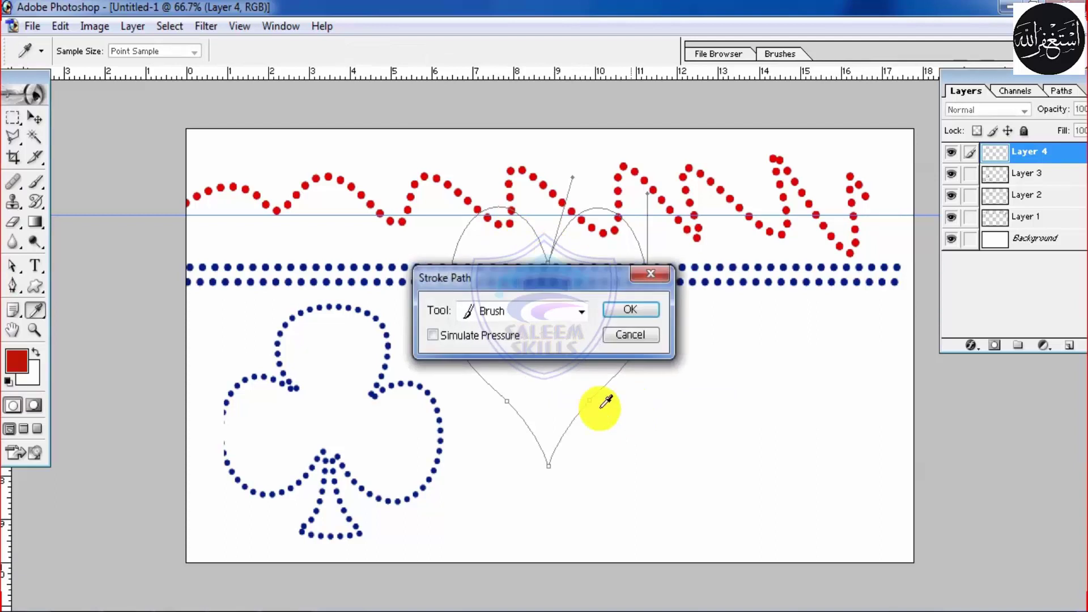
pyautogui.click(627, 310)
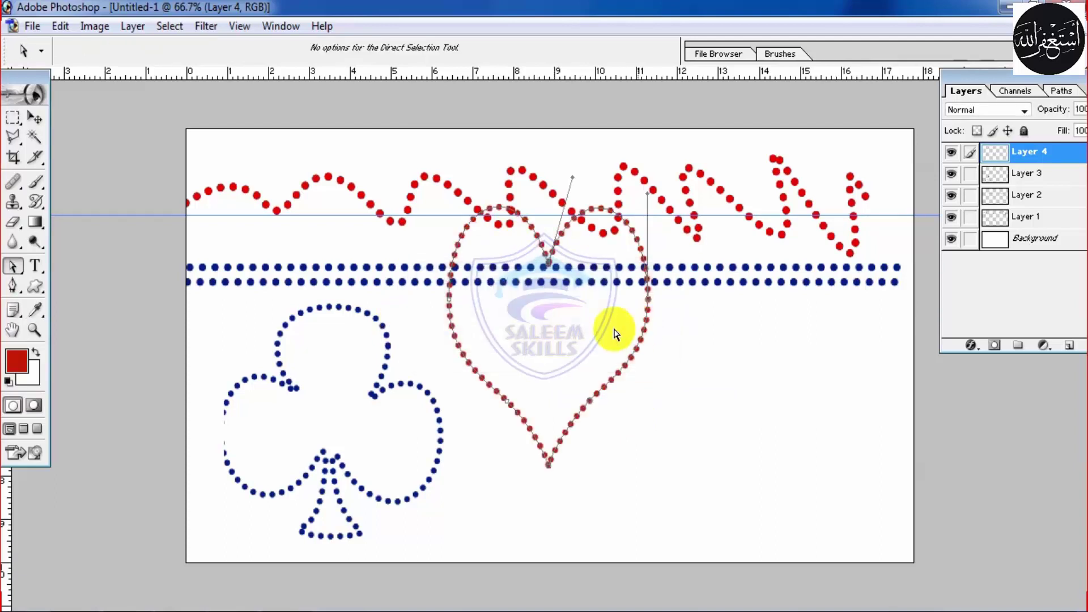
# Step: Delete the path around the dotted heart and move the heart down below the blue rows, beside the club
pyautogui.rightClick(555, 253)
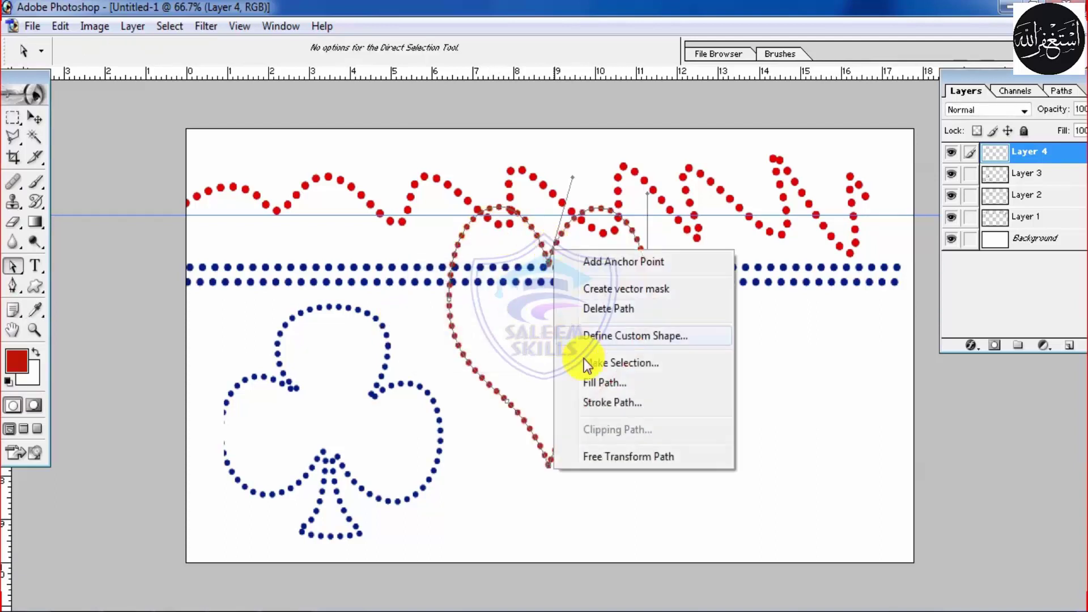
pyautogui.click(628, 314)
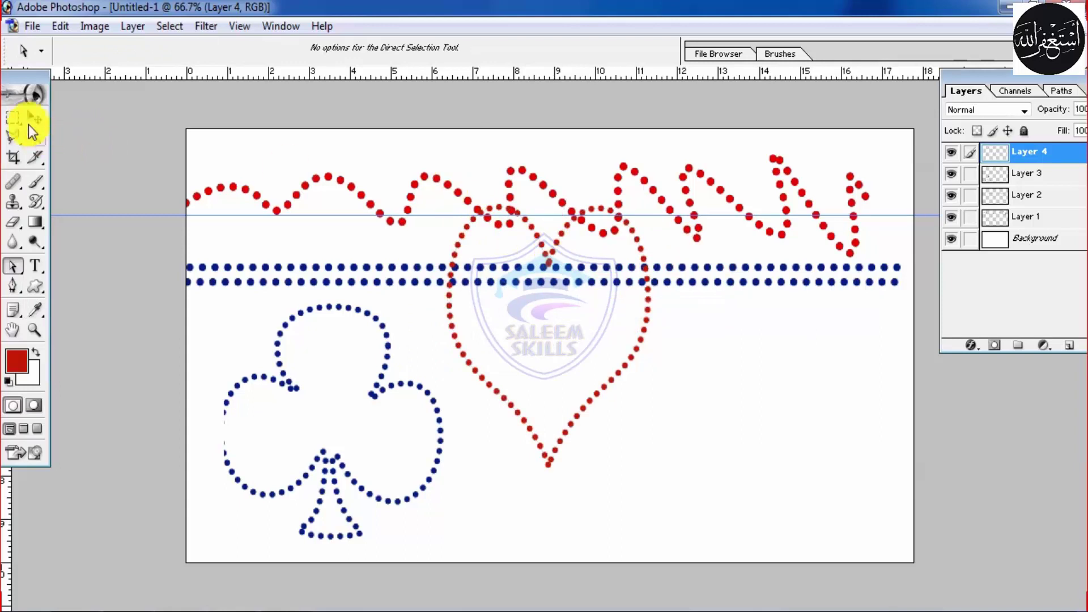
pyautogui.click(34, 117)
pyautogui.moveTo(549, 267); pyautogui.dragTo(579, 352)
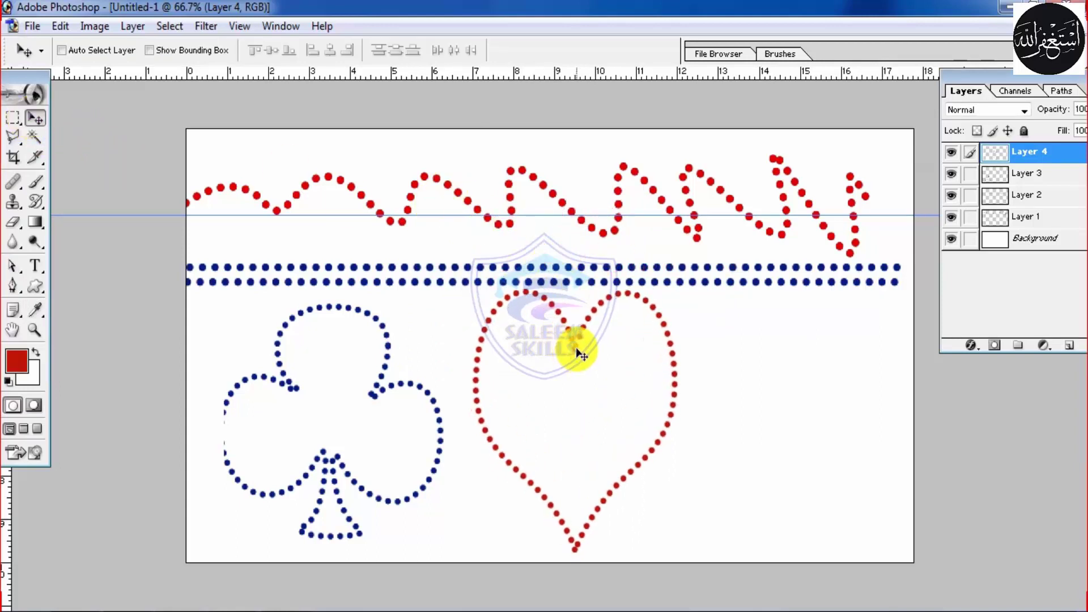
# Step: Free-transform the dotted heart to about 102.9% width and 87.8% height, keeping its lower tip in place
pyautogui.hotkey('ctrl', 't')
pyautogui.moveTo(679, 289); pyautogui.dragTo(685, 321)
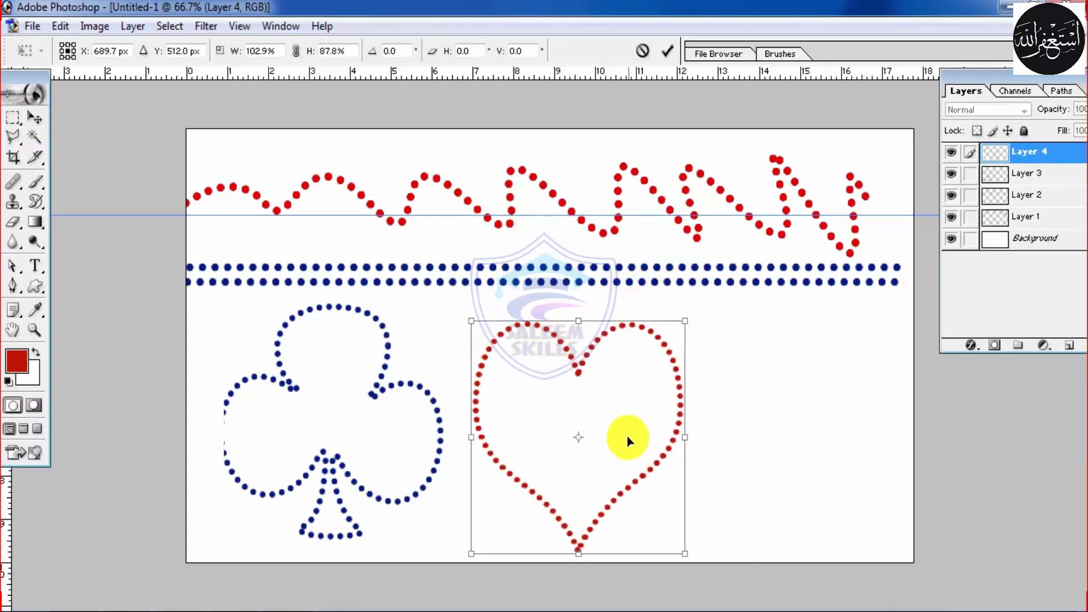
pyautogui.press('Return')
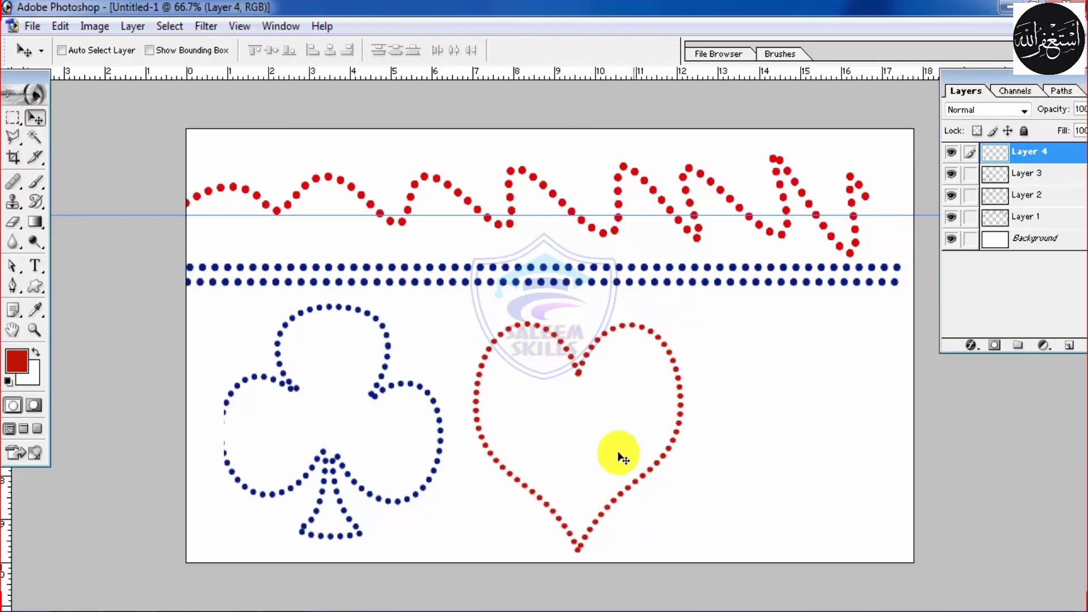
# Step: Draw a large ring custom shape path on Layer 4, overlapping the heart's right side, and select it with the Direct Selection tool
pyautogui.click(40, 290)
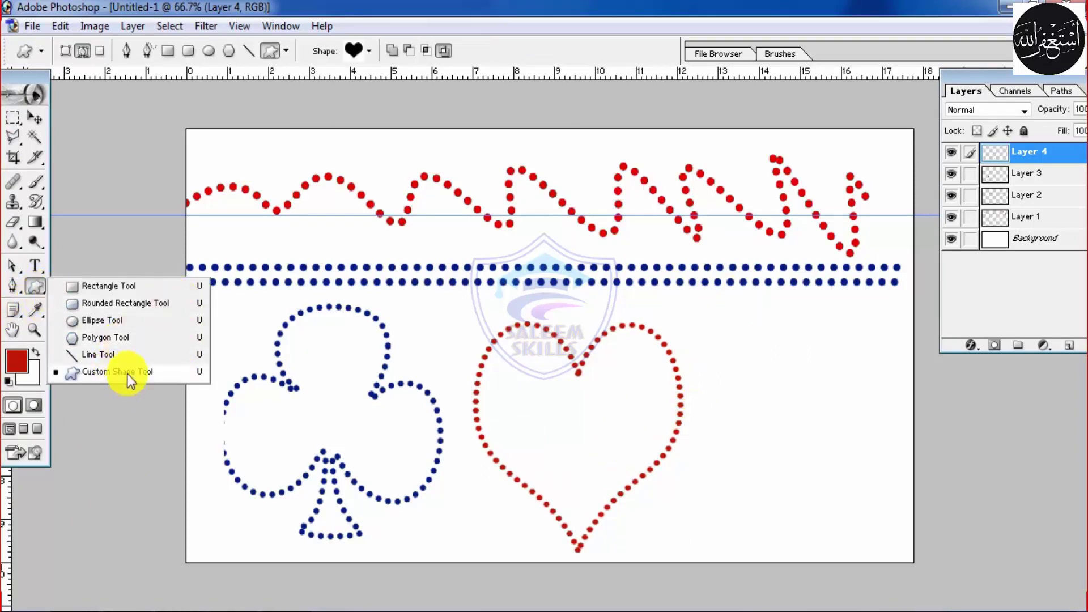
pyautogui.click(369, 51)
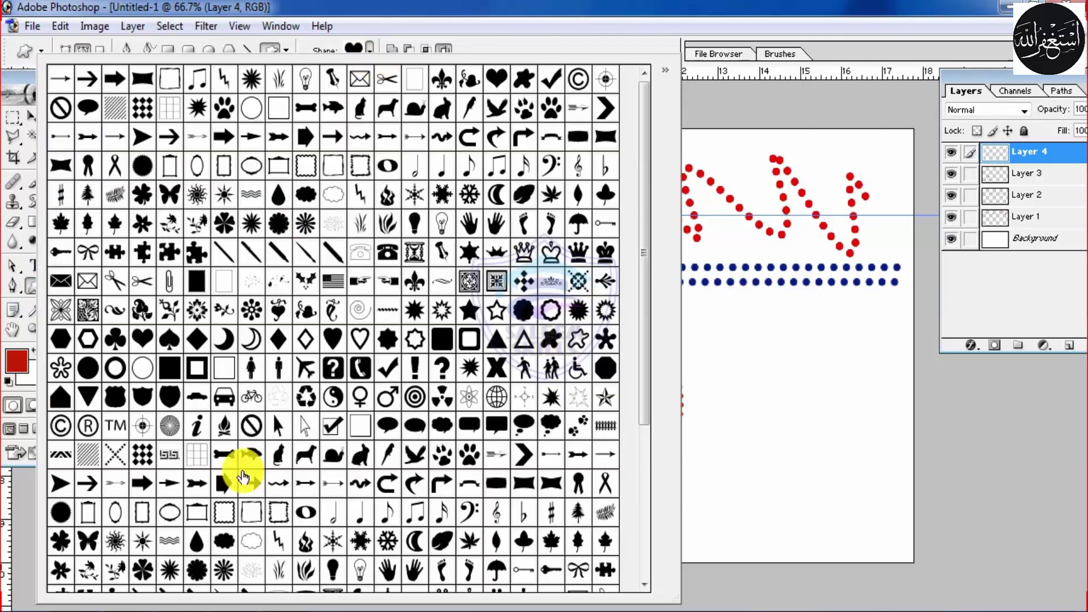
pyautogui.click(114, 365)
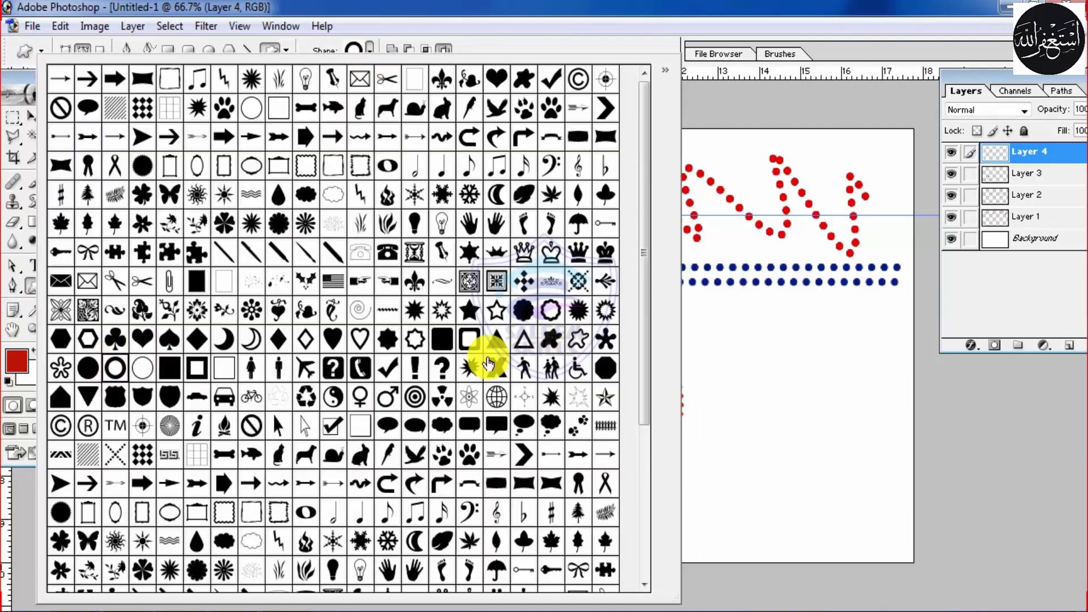
pyautogui.moveTo(739, 378); pyautogui.dragTo(836, 484)
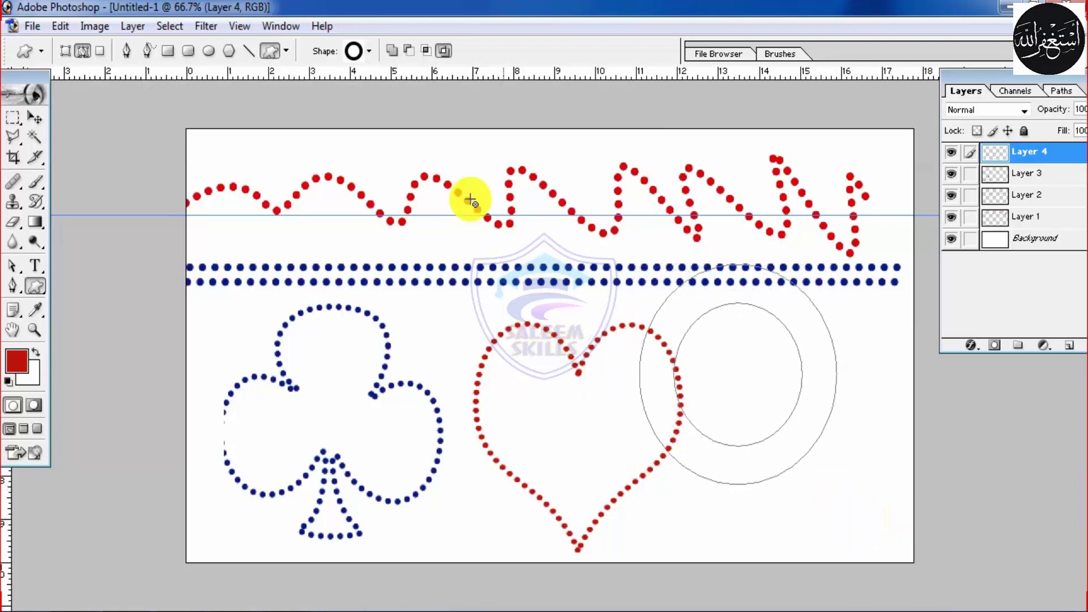
pyautogui.click(13, 268)
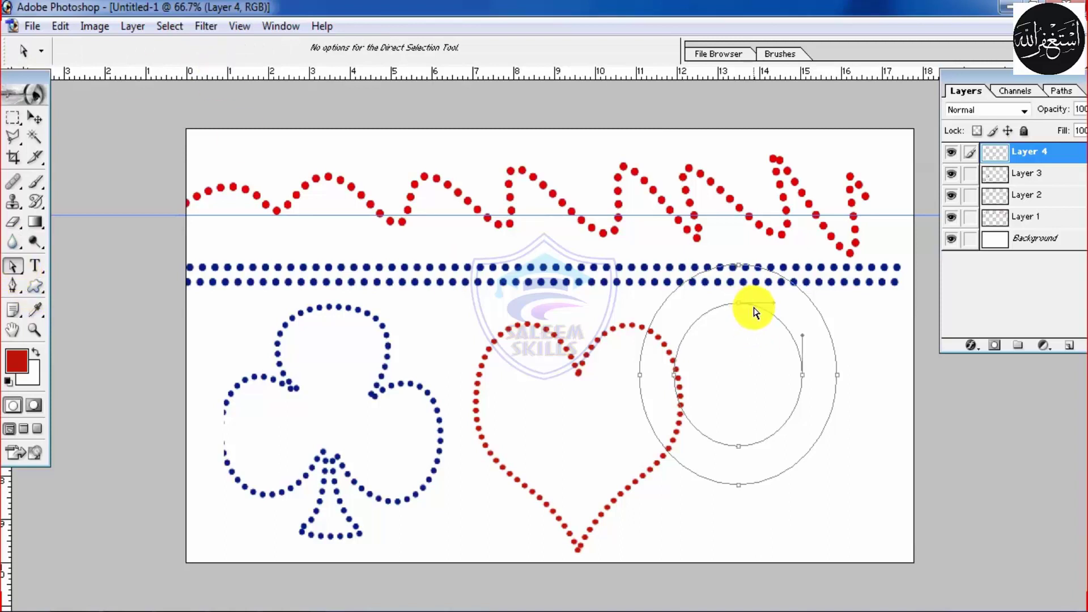
# Step: Stroke the large ring path on Layer 4 with the Brush, Simulate Pressure off, and delete the path
pyautogui.rightClick(802, 375)
pyautogui.click(884, 529)
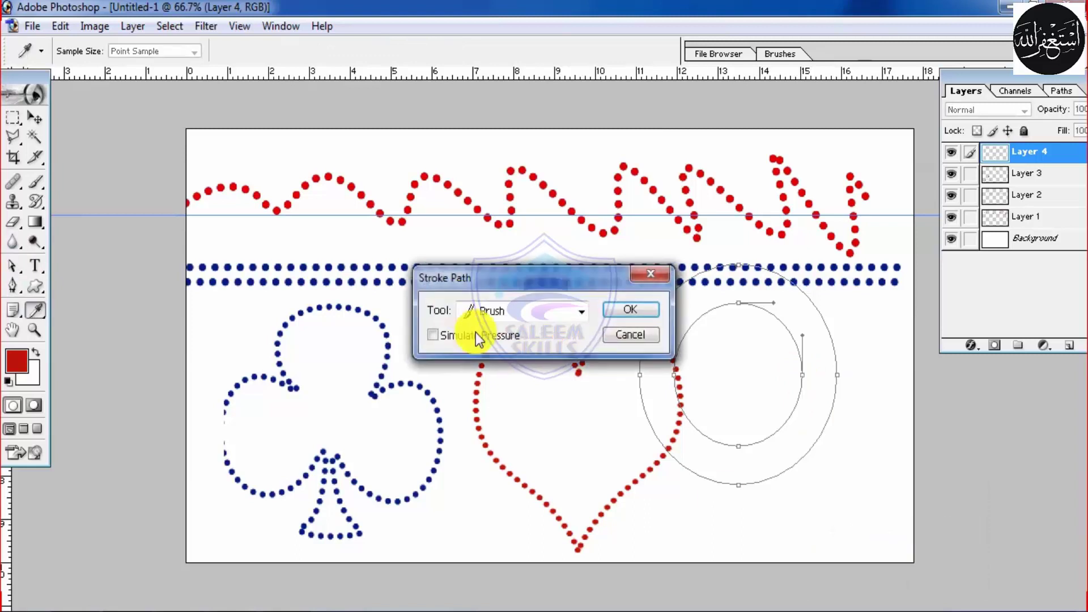
pyautogui.click(657, 309)
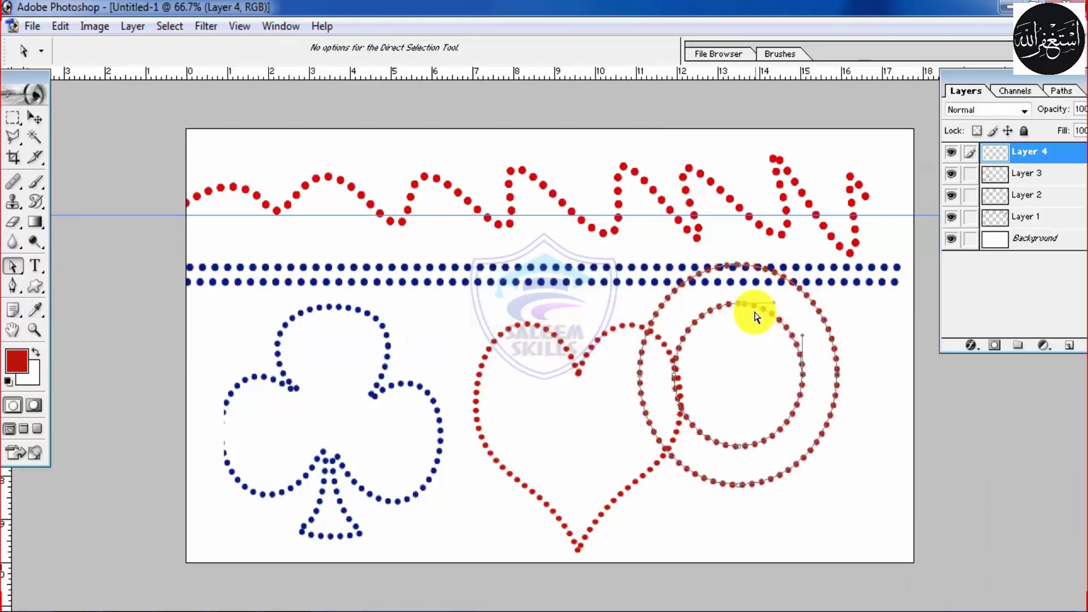
pyautogui.rightClick(755, 312)
pyautogui.click(814, 374)
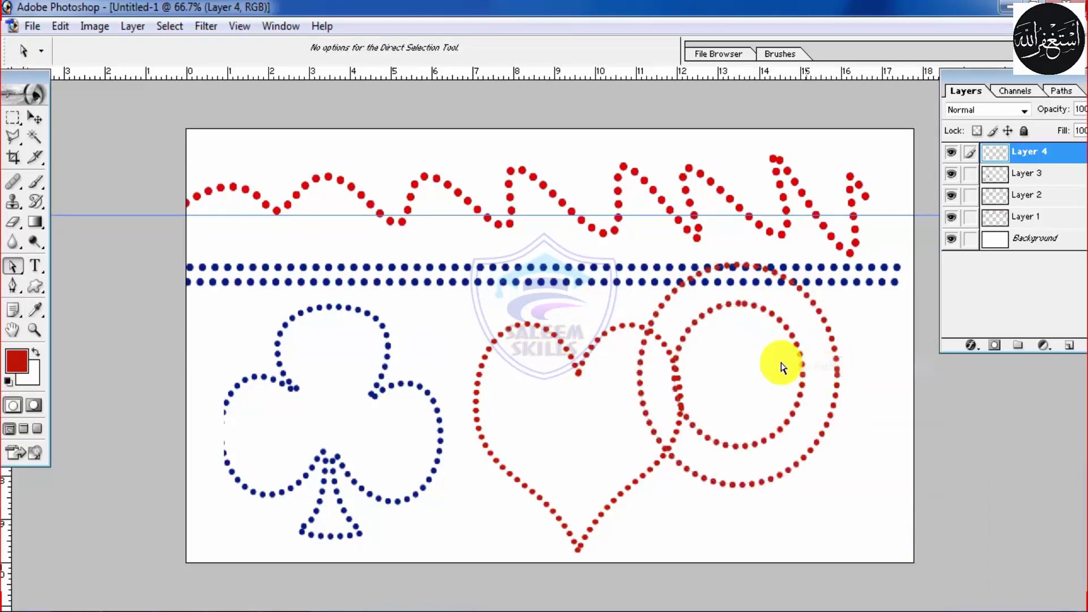
# Step: Try to move the dotted ring on Layer 4 slightly down and to the right with the Move tool
pyautogui.hotkey('shift', 'a')
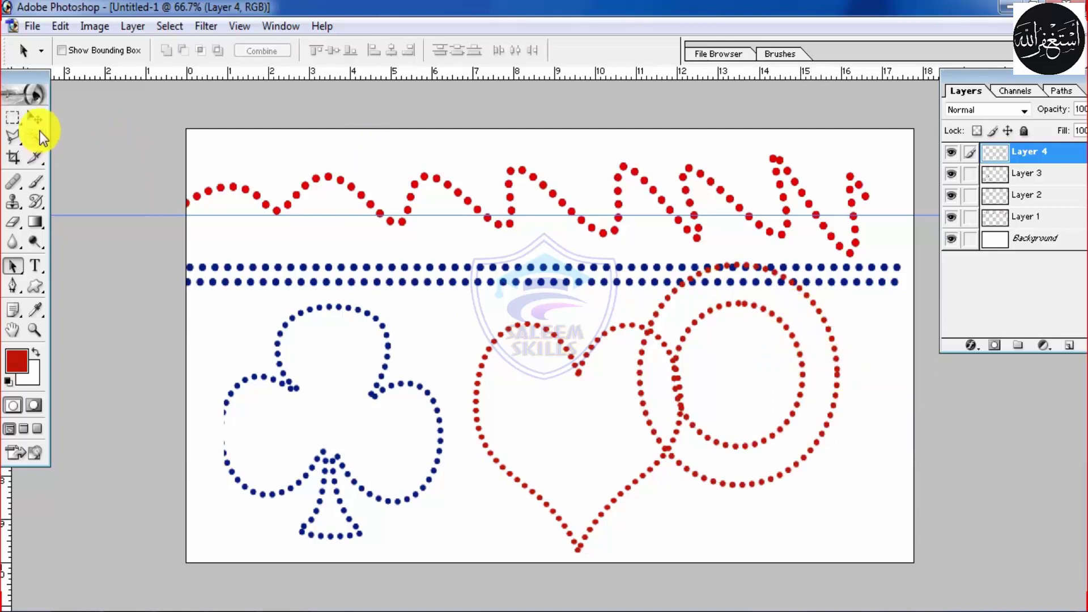
pyautogui.click(36, 118)
pyautogui.keyDown('ctrl'); pyautogui.click(836, 350); pyautogui.keyUp('ctrl')
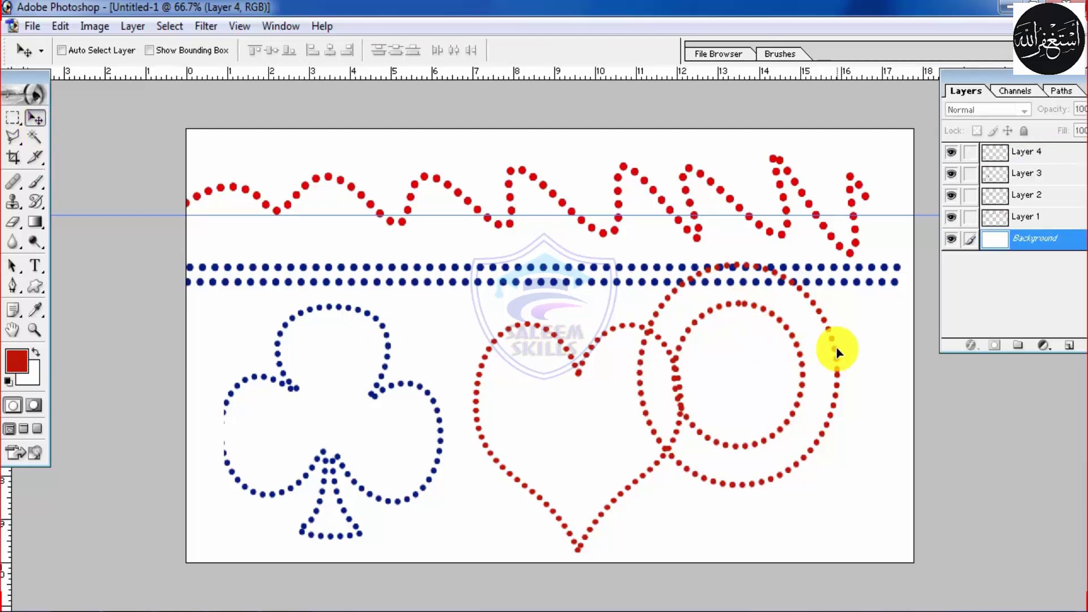
pyautogui.press('Return')
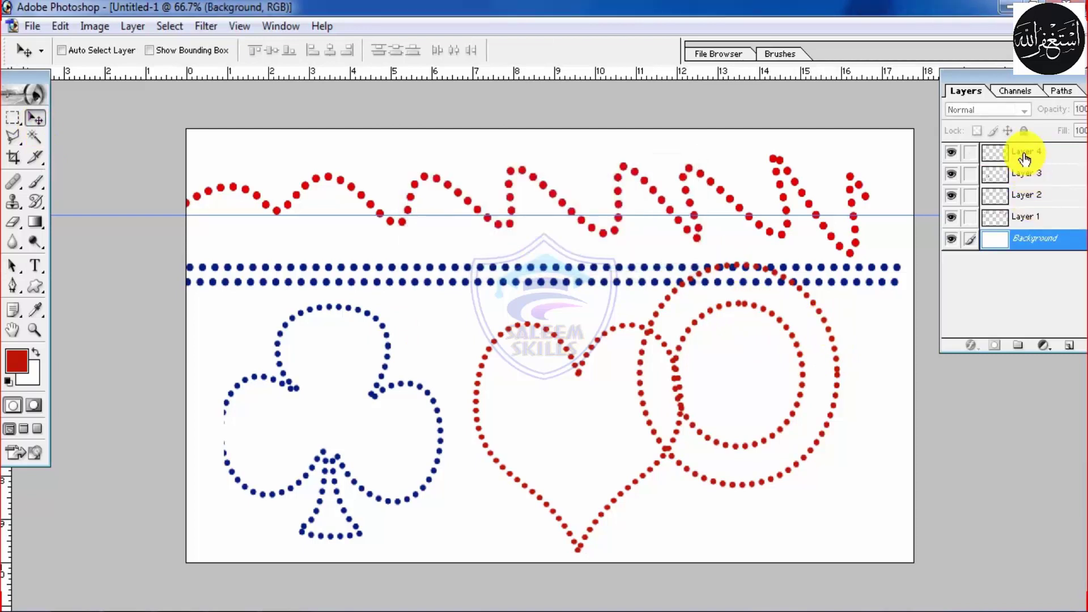
pyautogui.click(1025, 152)
pyautogui.keyDown('ctrl'); pyautogui.click(835, 337); pyautogui.keyUp('ctrl')
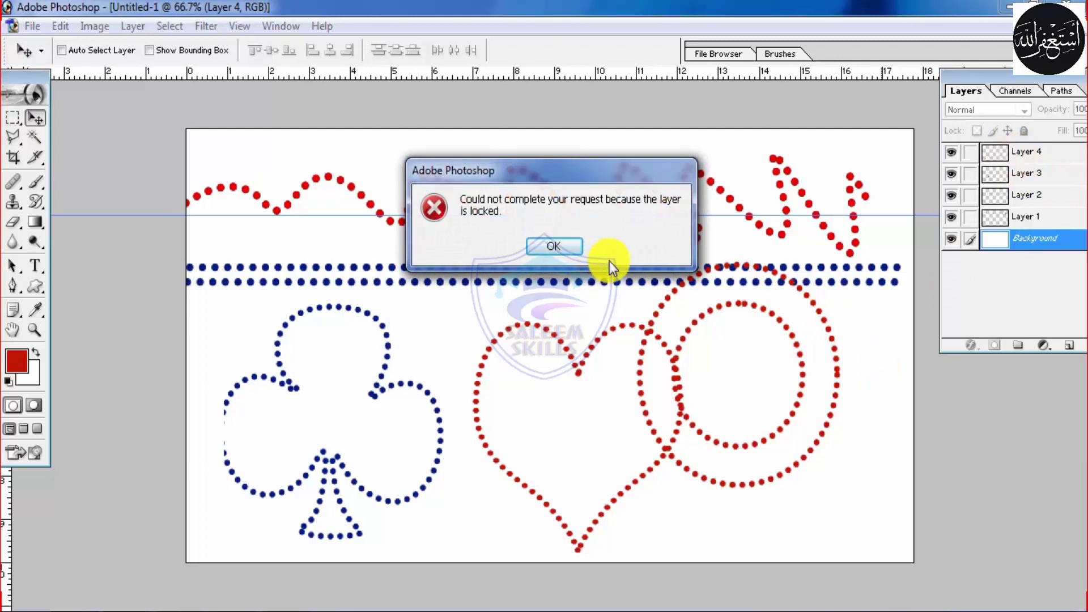
pyautogui.press('Return')
pyautogui.click(1026, 153)
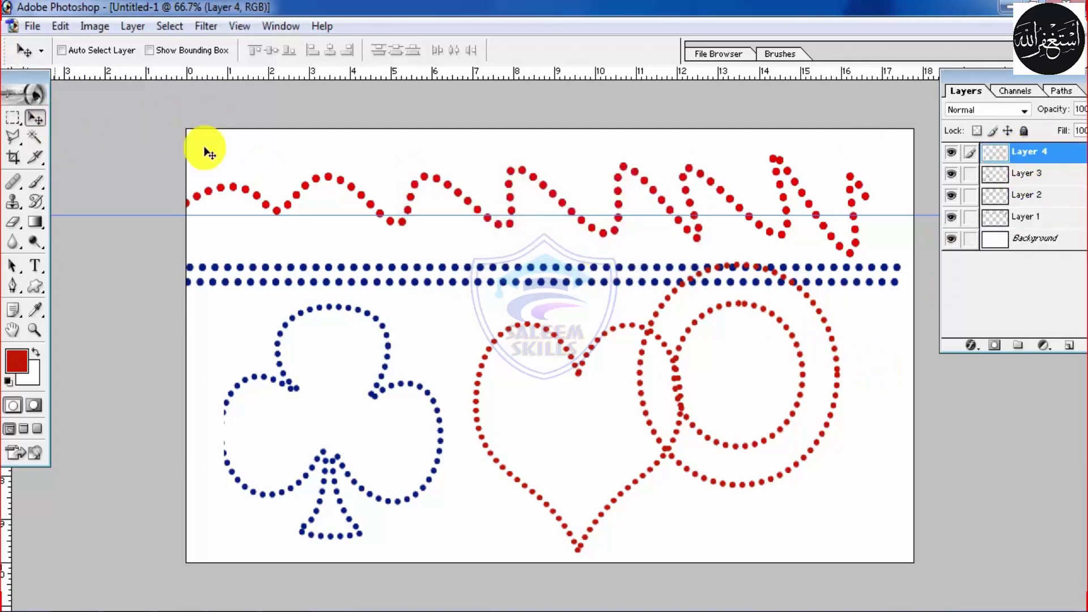
pyautogui.moveTo(800, 288); pyautogui.dragTo(810, 323)
# Step: Hide and show Layer 4 to check its contents, then undo the layer move and the ring stroke
pyautogui.click(951, 151)
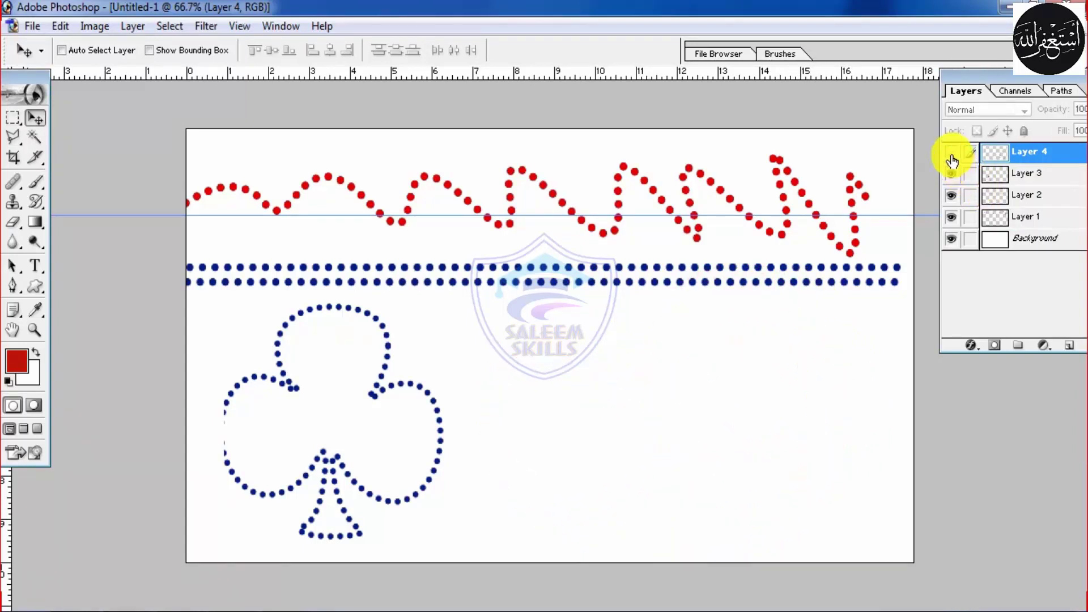
pyautogui.click(951, 153)
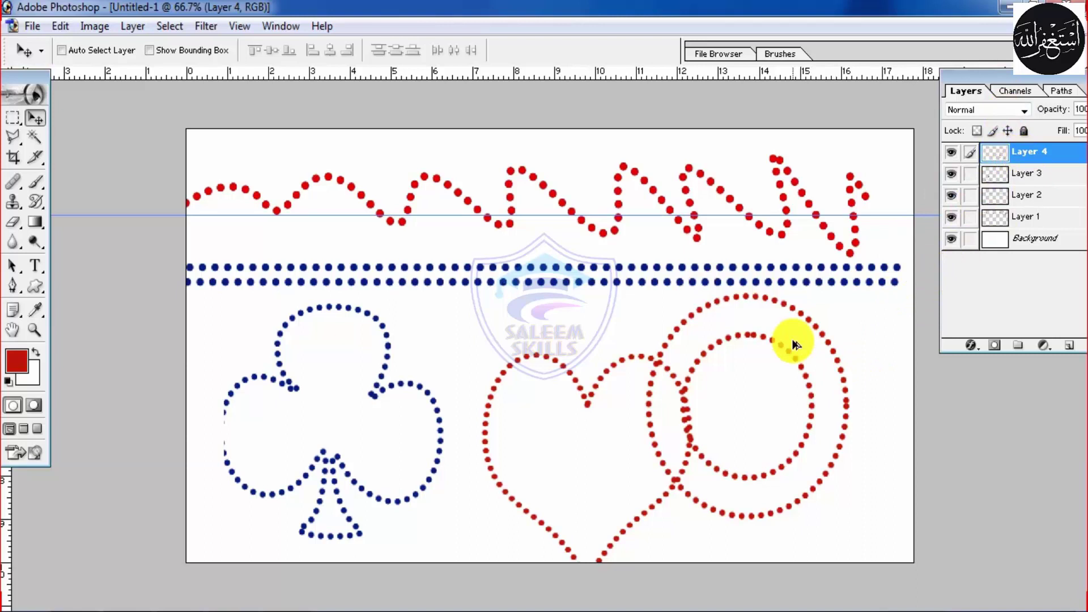
pyautogui.moveTo(796, 344); pyautogui.dragTo(787, 314)
pyautogui.hotkey('ctrl', 'alt', 'z')
pyautogui.hotkey('ctrl', 'alt', 'z')
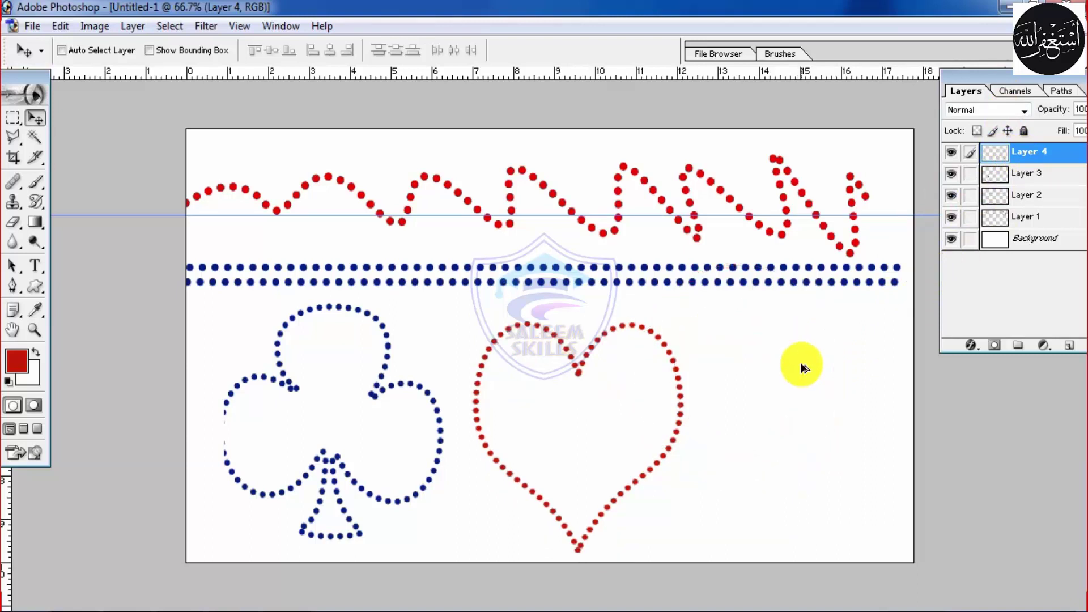
# Step: Add a new layer above Layer 4 and draw a thin circle-frame custom shape path on it, overlapping the heart's right side
pyautogui.click(1069, 346)
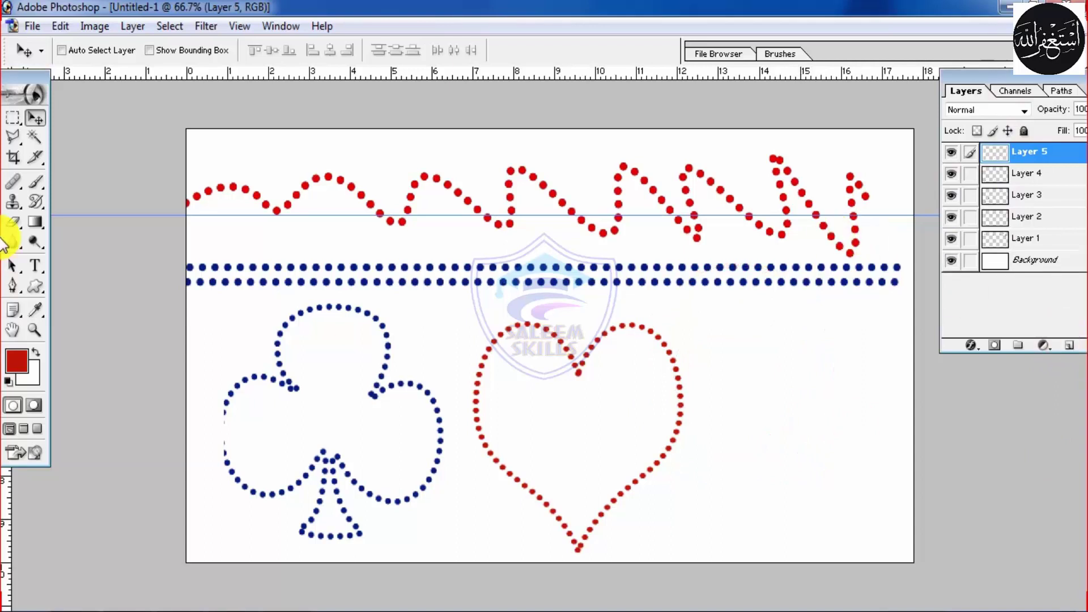
pyautogui.click(37, 288)
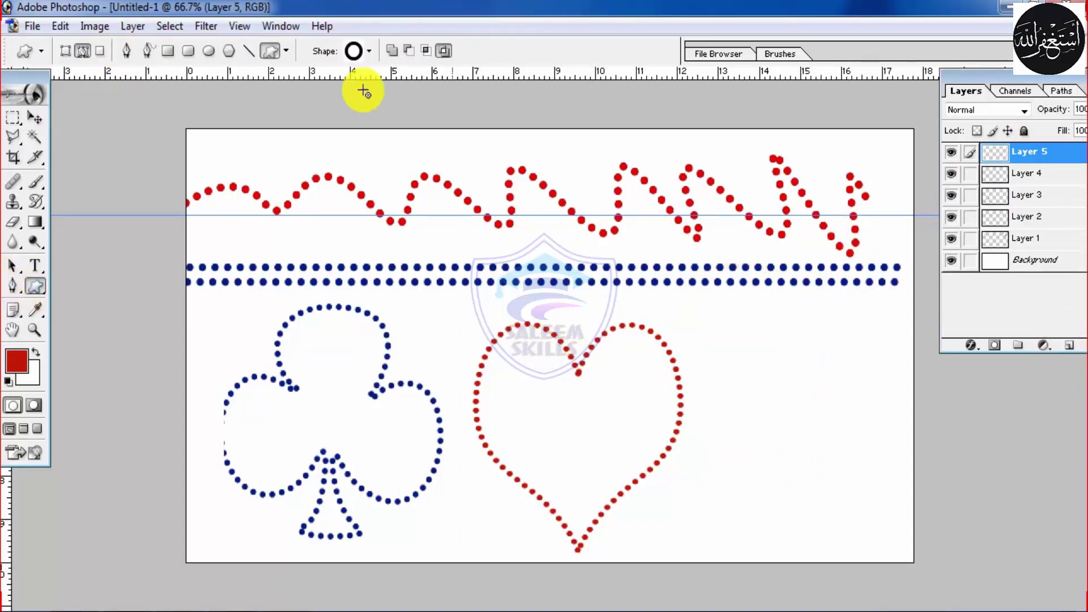
pyautogui.click(366, 56)
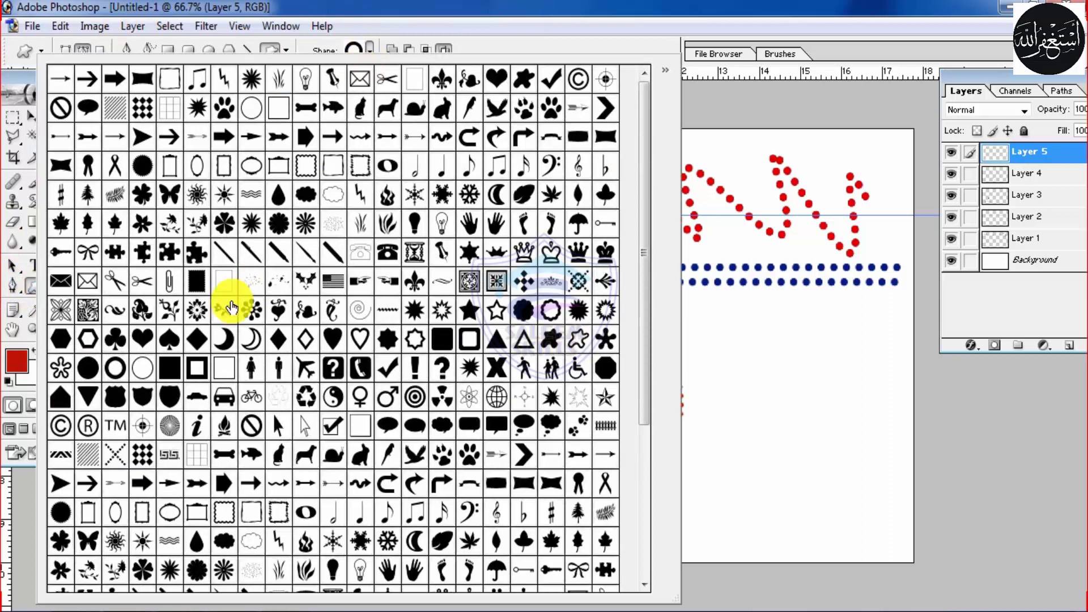
pyautogui.click(149, 374)
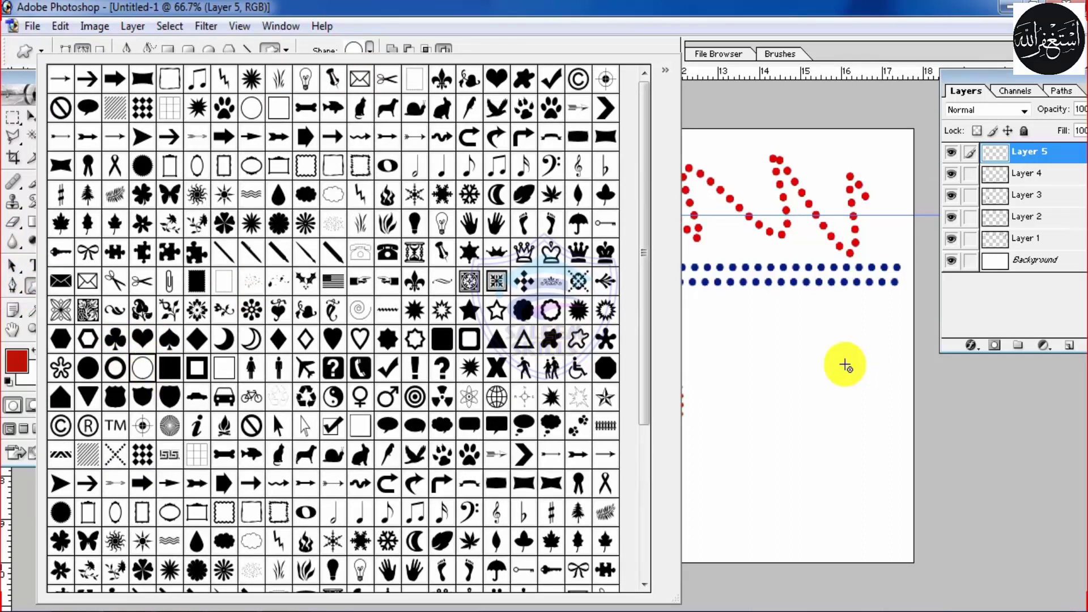
pyautogui.moveTo(720, 359); pyautogui.dragTo(816, 450)
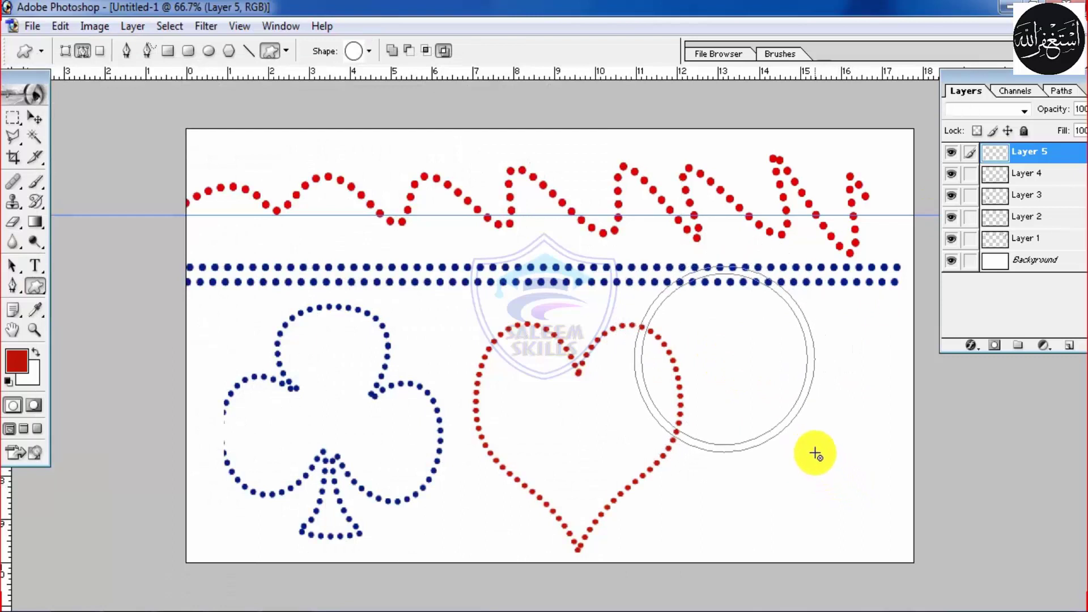
# Step: Select the whole thin ring path with the Path Selection tool and stroke it with the Brush, without simulated pressure
pyautogui.click(17, 267)
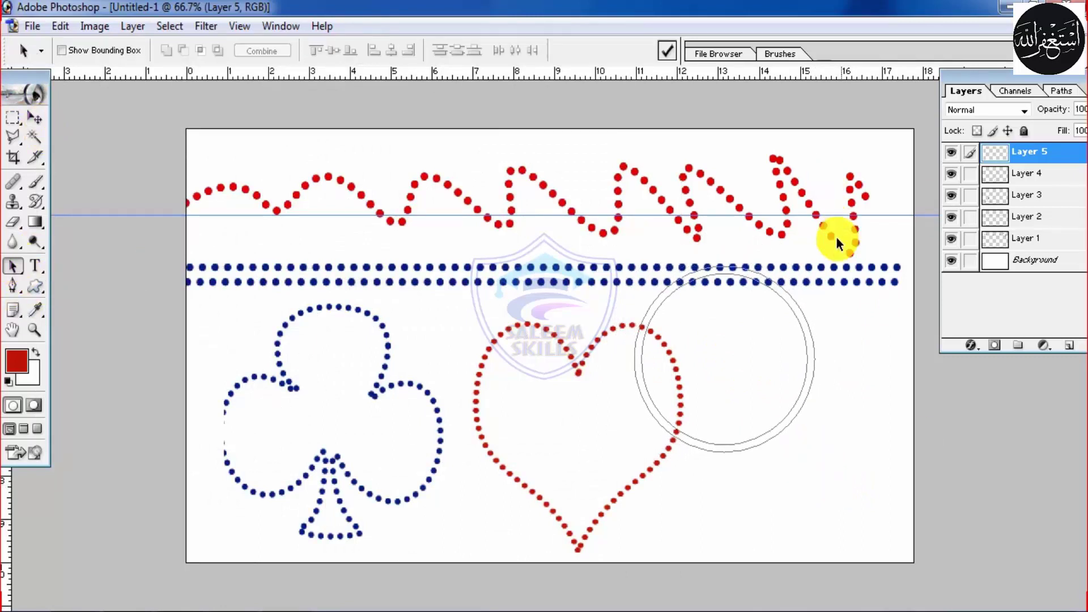
pyautogui.click(784, 298)
pyautogui.rightClick(786, 301)
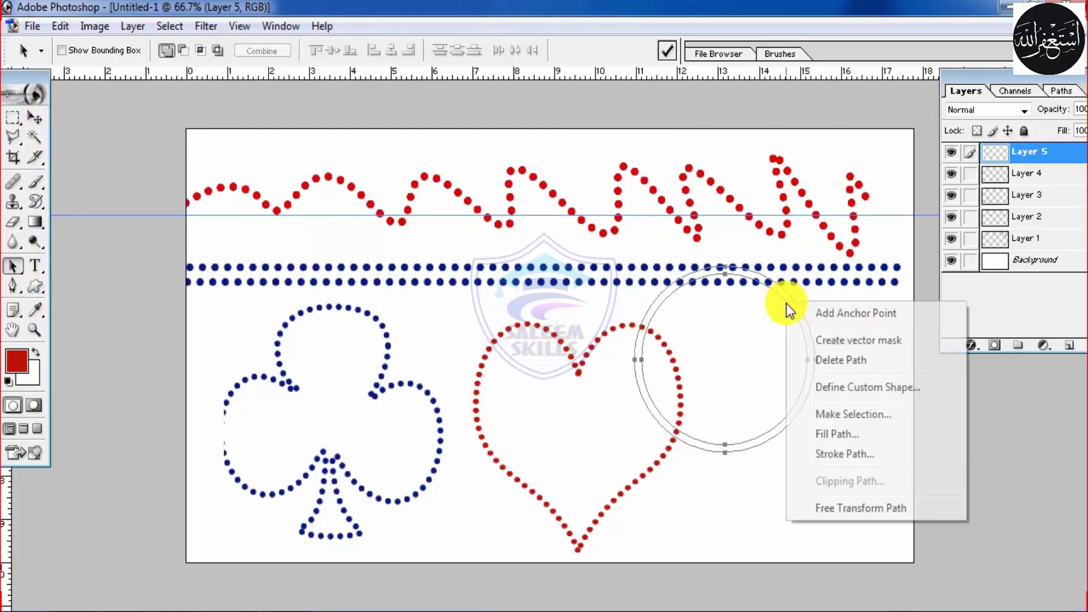
pyautogui.click(839, 455)
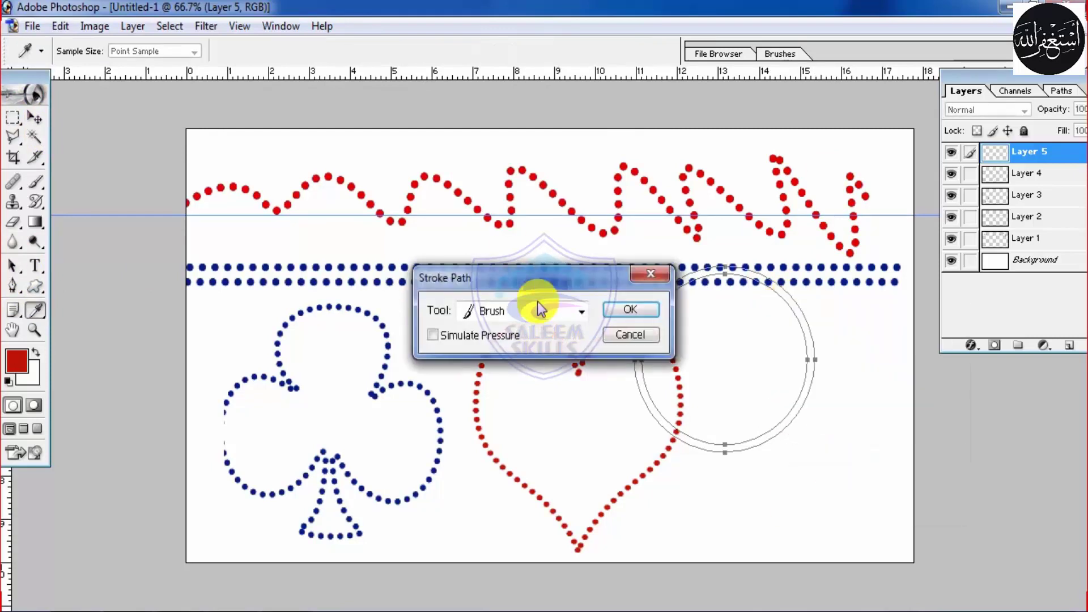
pyautogui.click(629, 310)
# Step: Delete the path around the dotted double ring and move the ring below the blue rows, to the right of the heart
pyautogui.rightClick(784, 300)
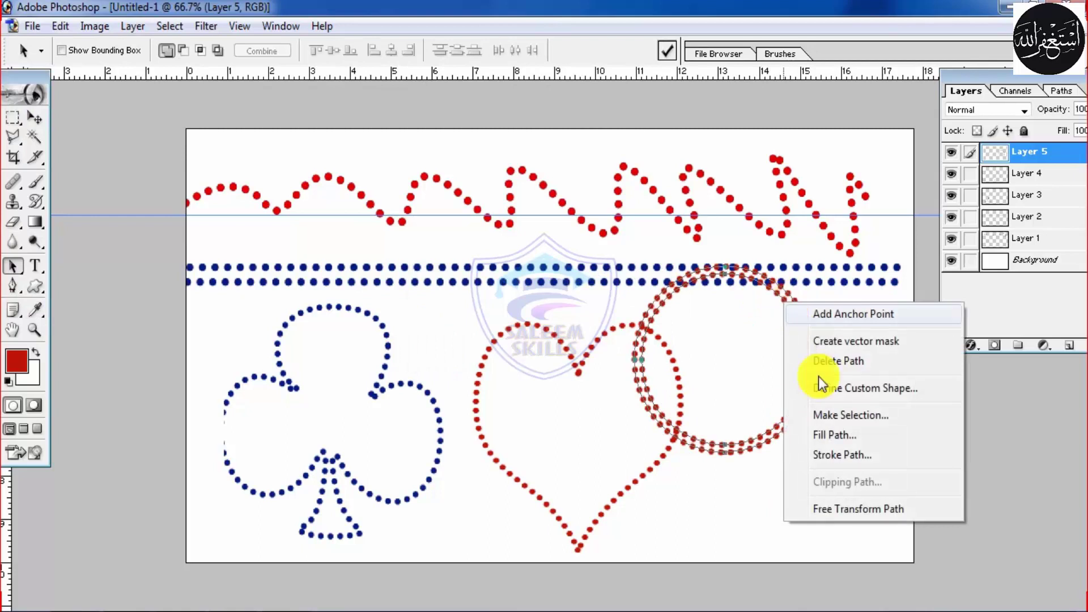
pyautogui.click(839, 361)
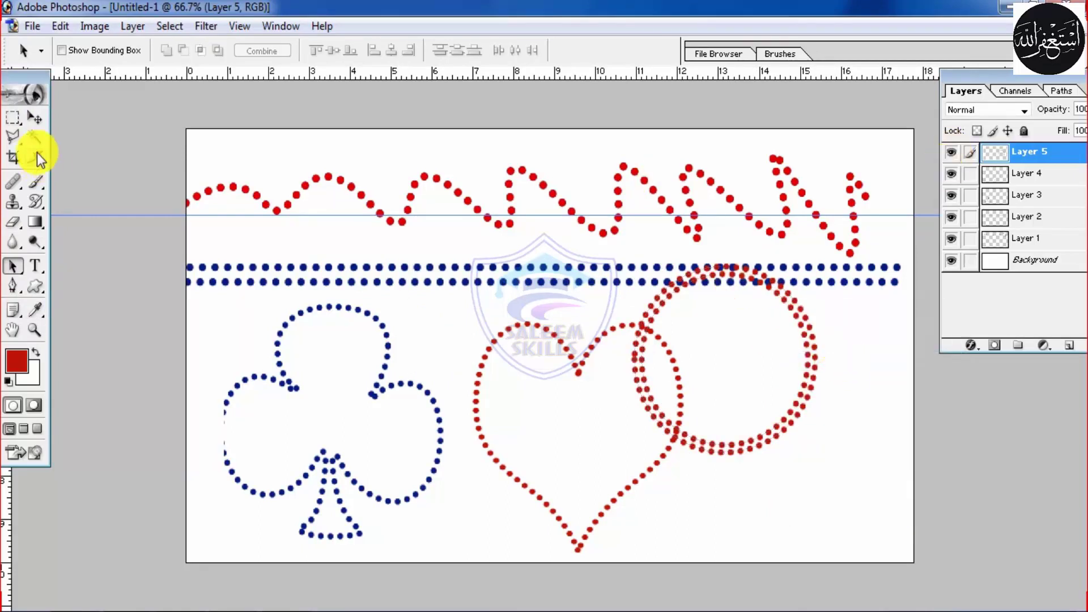
pyautogui.click(35, 117)
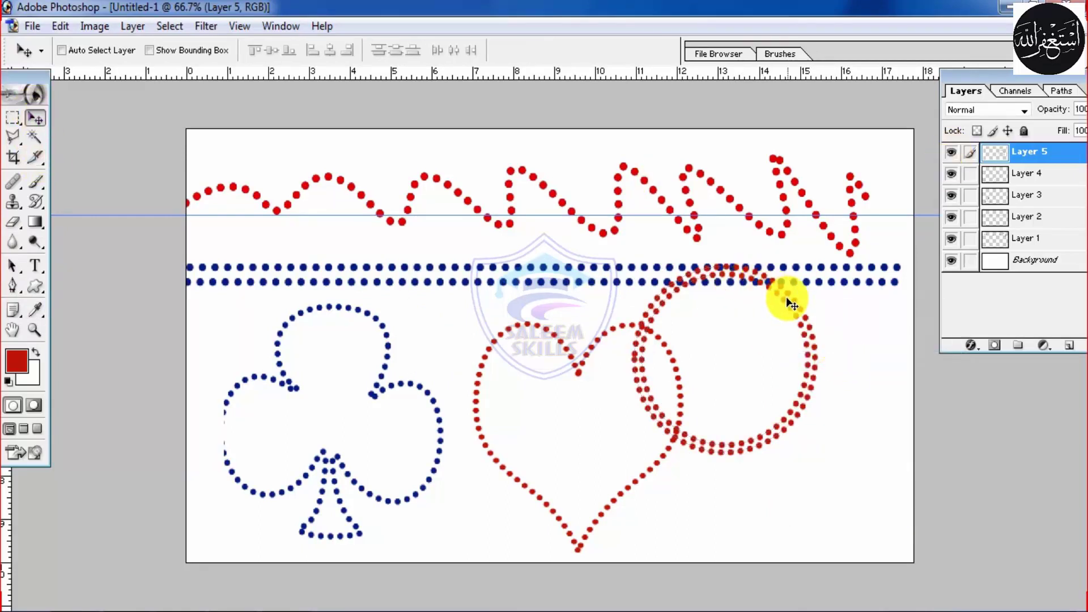
pyautogui.moveTo(794, 316); pyautogui.dragTo(859, 358)
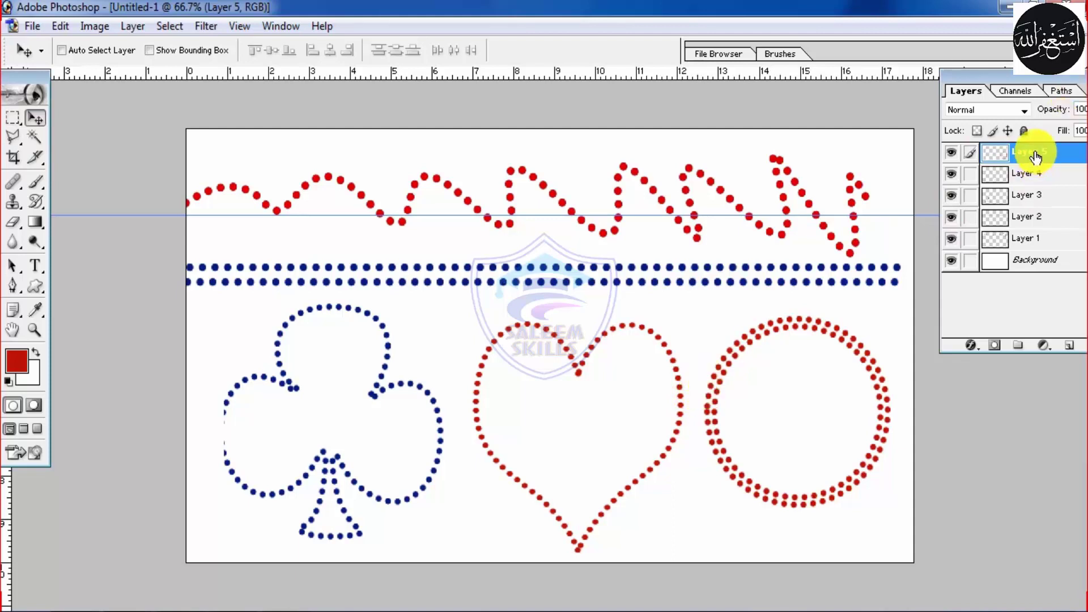
# Step: Hide and show Layers 5, 3 and 4 to check which dotted shape each one holds
pyautogui.click(952, 153)
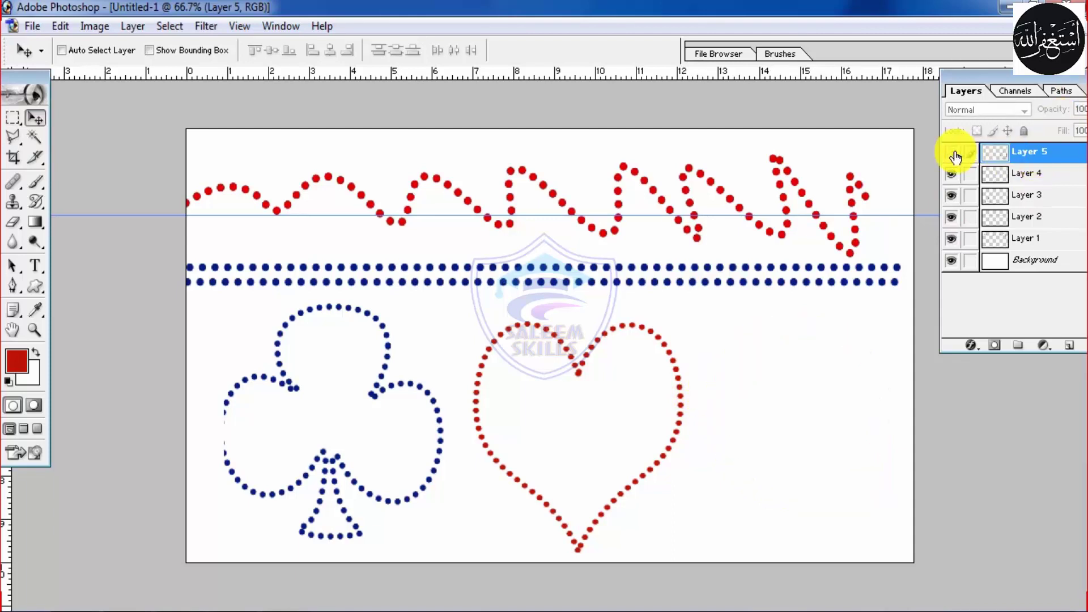
pyautogui.click(951, 153)
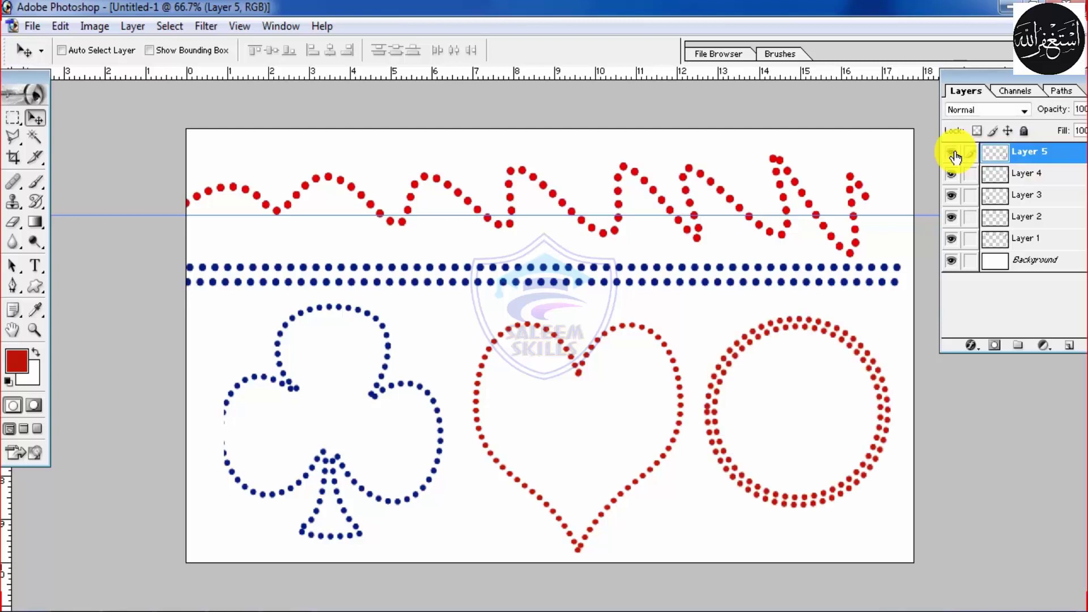
pyautogui.click(951, 195)
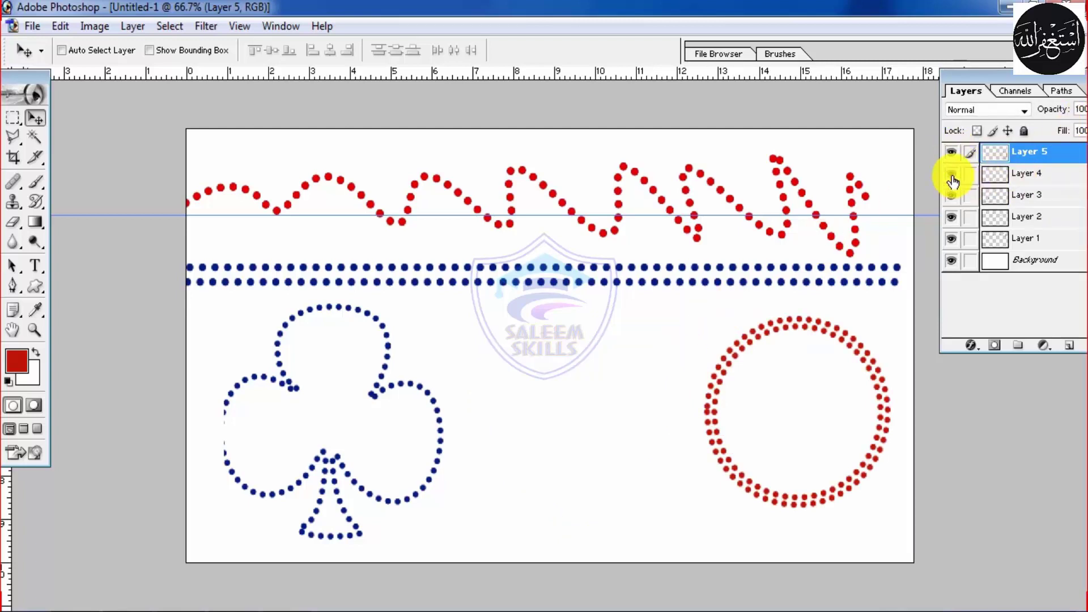
pyautogui.click(952, 181)
pyautogui.click(952, 177)
pyautogui.click(952, 177)
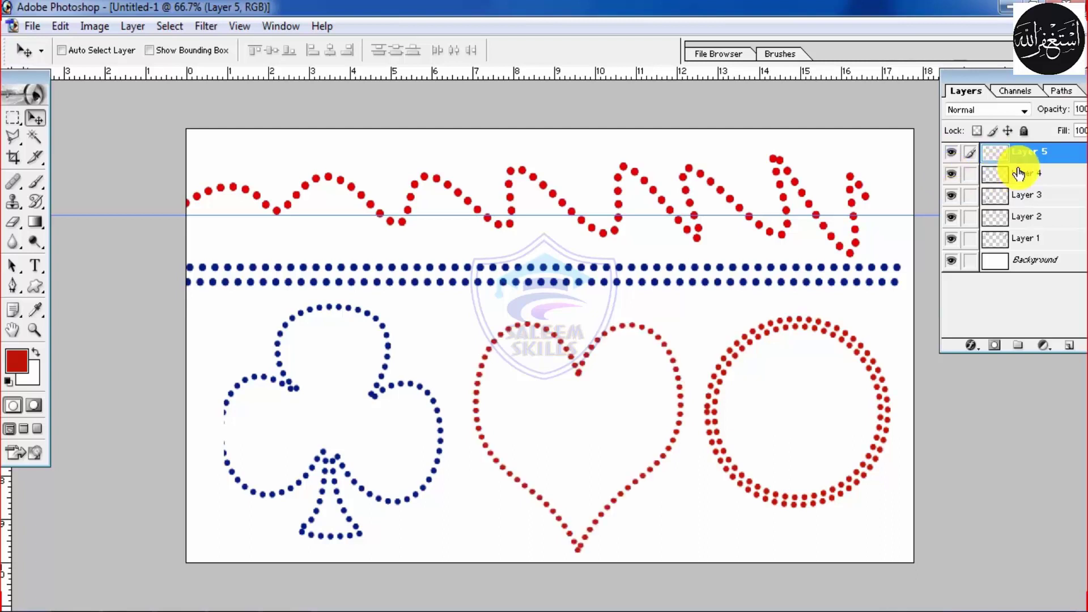
# Step: Move the dotted heart on Layer 4 and the double ring on Layer 5 slightly up and to the left
pyautogui.click(1003, 173)
pyautogui.moveTo(594, 354)
pyautogui.mouseDown()
pyautogui.moveTo(589, 309)
pyautogui.moveTo(589, 342)
pyautogui.mouseUp()
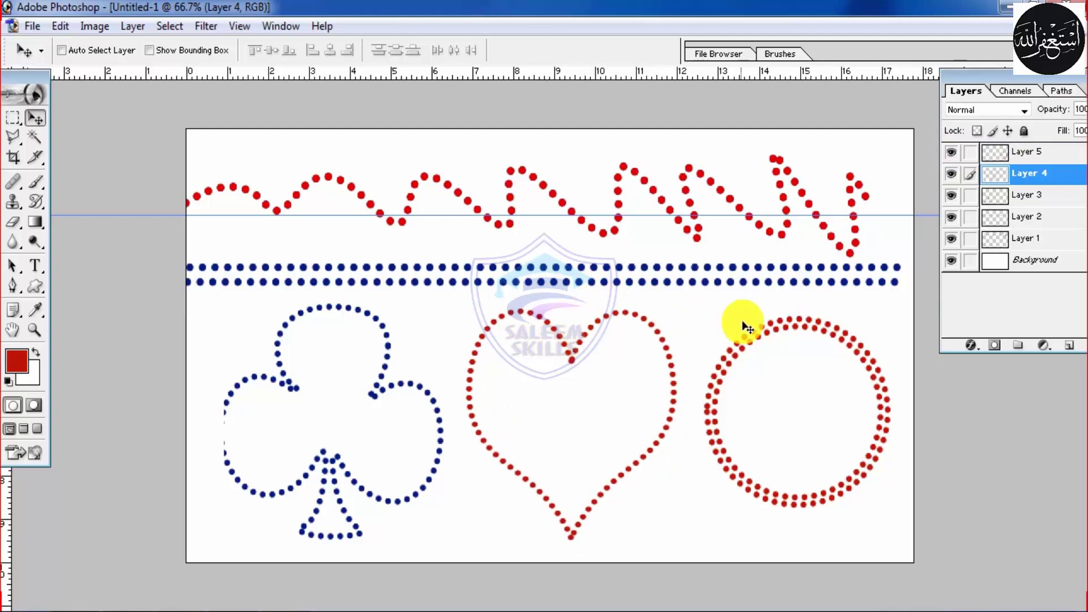
pyautogui.rightClick(759, 339)
pyautogui.click(780, 350)
pyautogui.moveTo(778, 338); pyautogui.dragTo(775, 316)
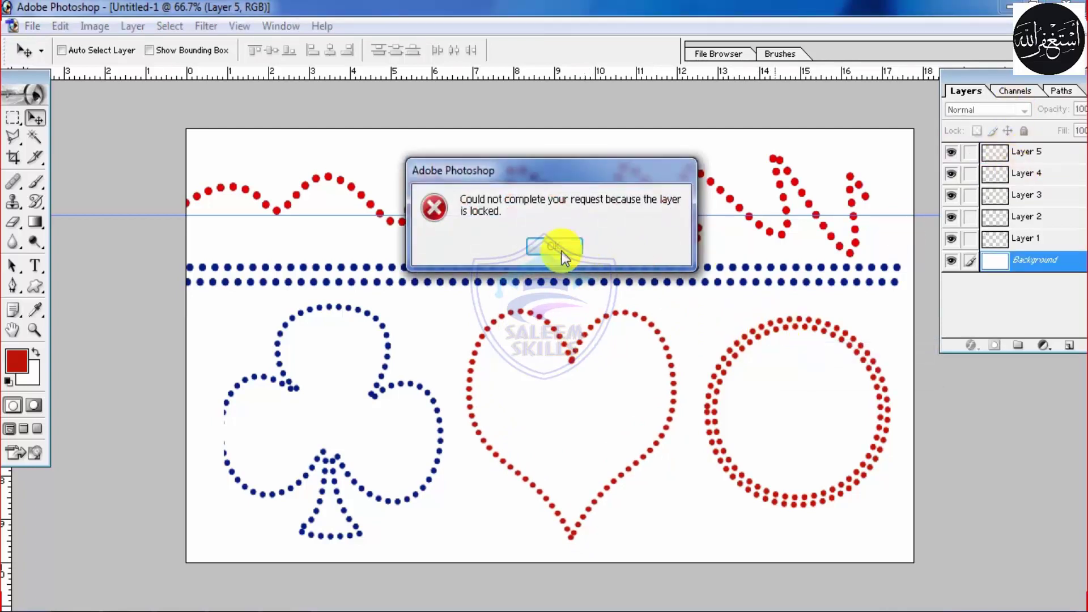
pyautogui.click(580, 249)
pyautogui.click(1017, 159)
pyautogui.moveTo(838, 342)
pyautogui.mouseDown()
pyautogui.moveTo(796, 323)
pyautogui.moveTo(841, 329)
pyautogui.moveTo(832, 333)
pyautogui.mouseUp()
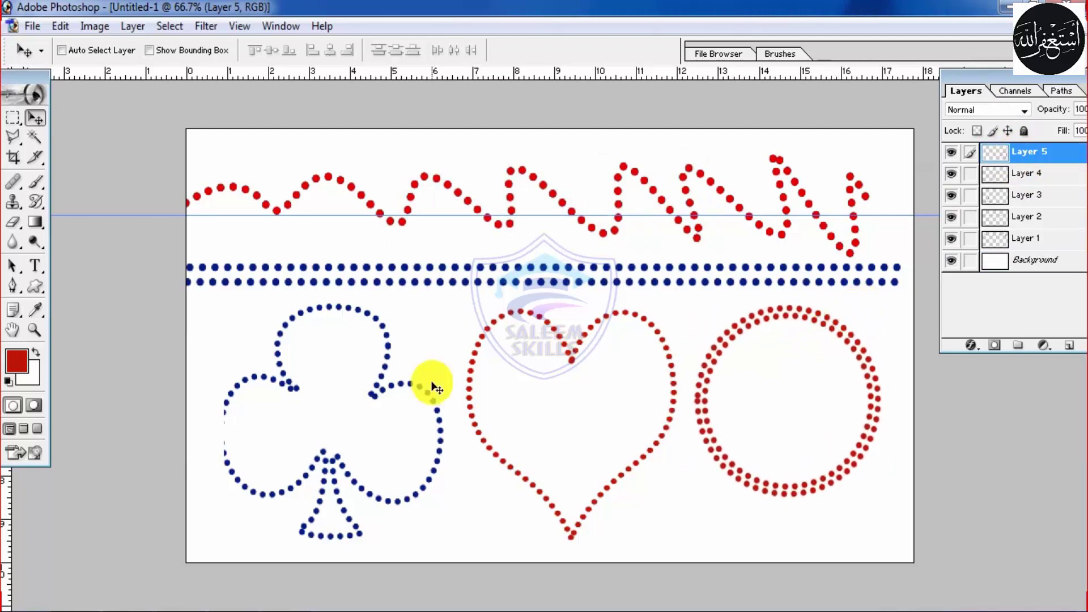
# Step: Move the dotted club on Layer 3 slightly up and to the left, closer to the blue rows
pyautogui.click(1049, 197)
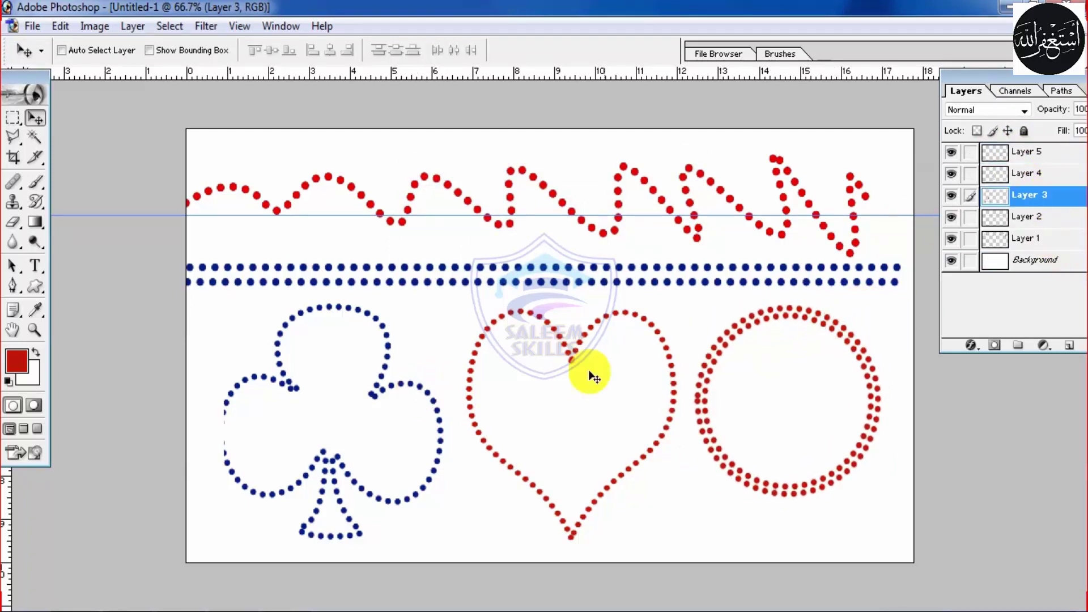
pyautogui.keyDown('ctrl'); pyautogui.click(435, 390); pyautogui.keyUp('ctrl')
pyautogui.moveTo(437, 390); pyautogui.dragTo(428, 385)
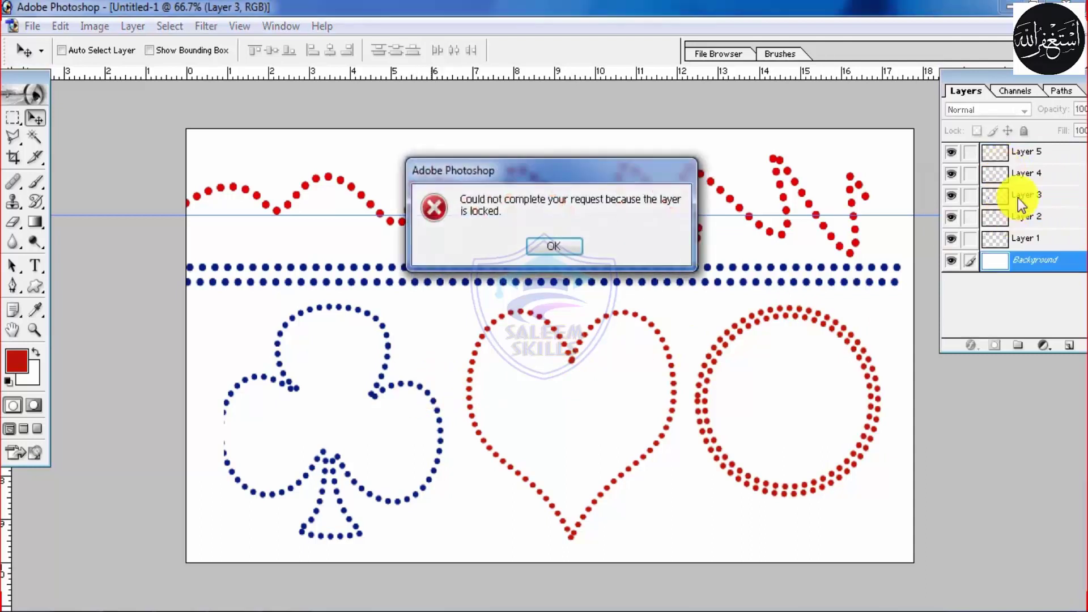
pyautogui.click(577, 249)
pyautogui.click(1049, 198)
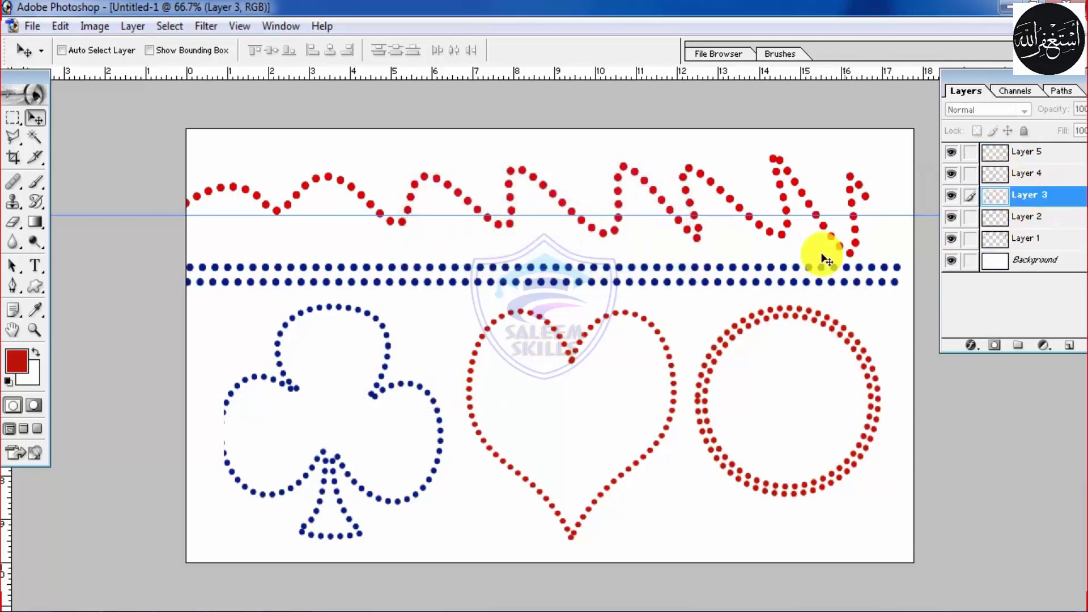
pyautogui.moveTo(957, 215); pyautogui.dragTo(956, 205)
pyautogui.click(955, 200)
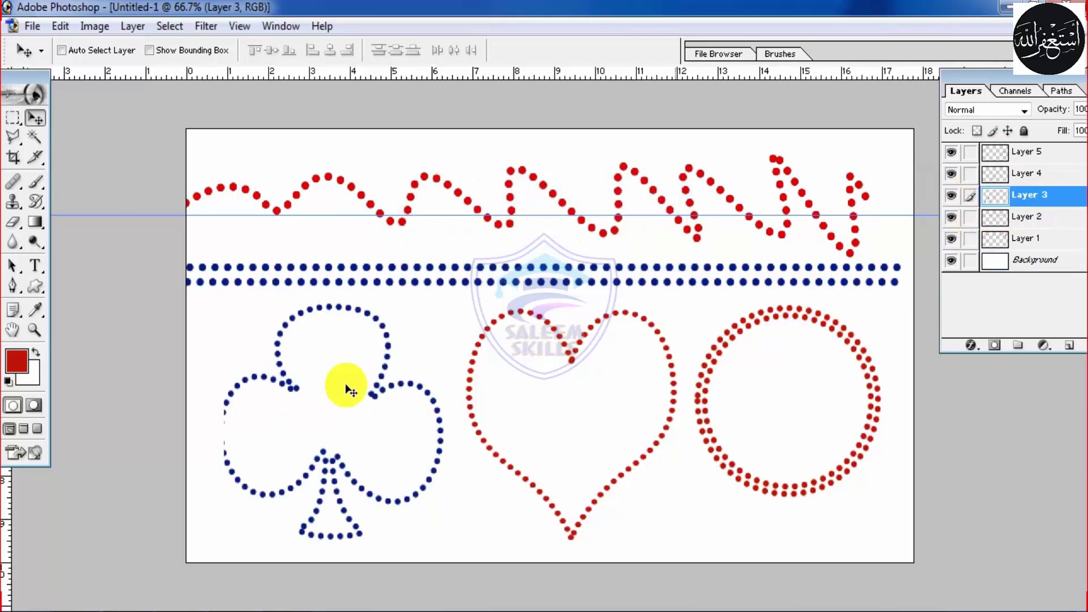
pyautogui.moveTo(343, 311)
pyautogui.mouseDown()
pyautogui.moveTo(311, 311)
pyautogui.moveTo(337, 300)
pyautogui.mouseUp()
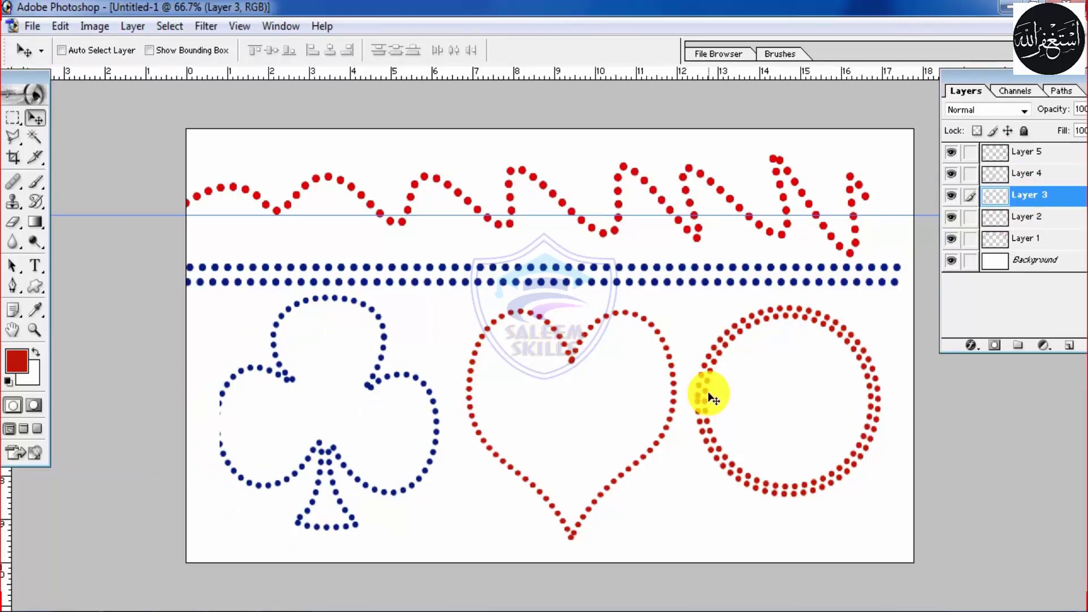
pyautogui.click(277, 25)
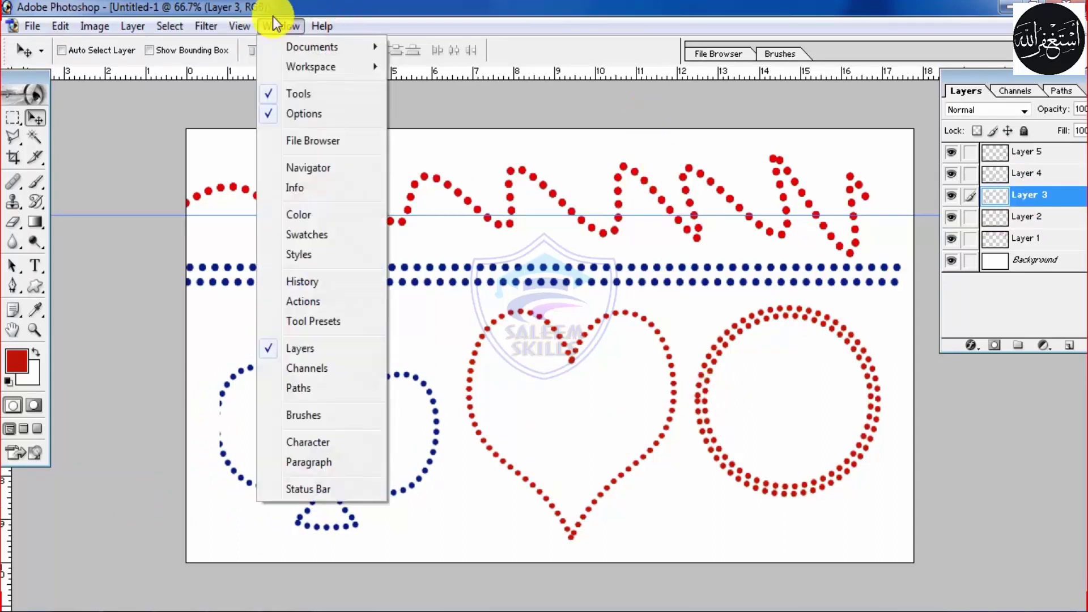
pyautogui.moveTo(203, 27)
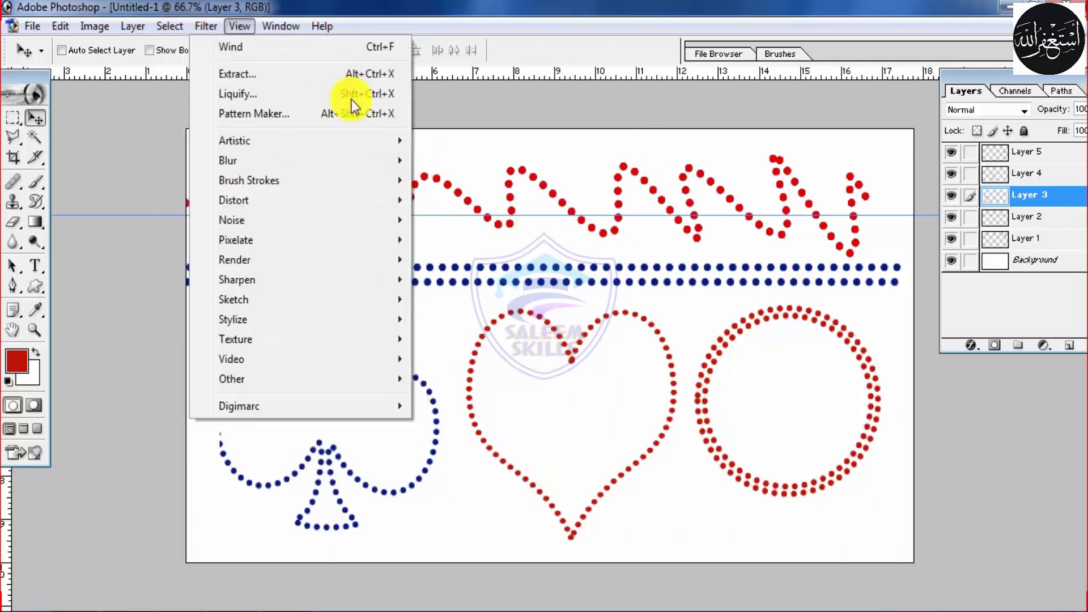
pyautogui.click(660, 141)
# Step: Create a new white 1280 x 720 pixel RGB document at 72 pixels/inch and maximize its window
pyautogui.click(35, 26)
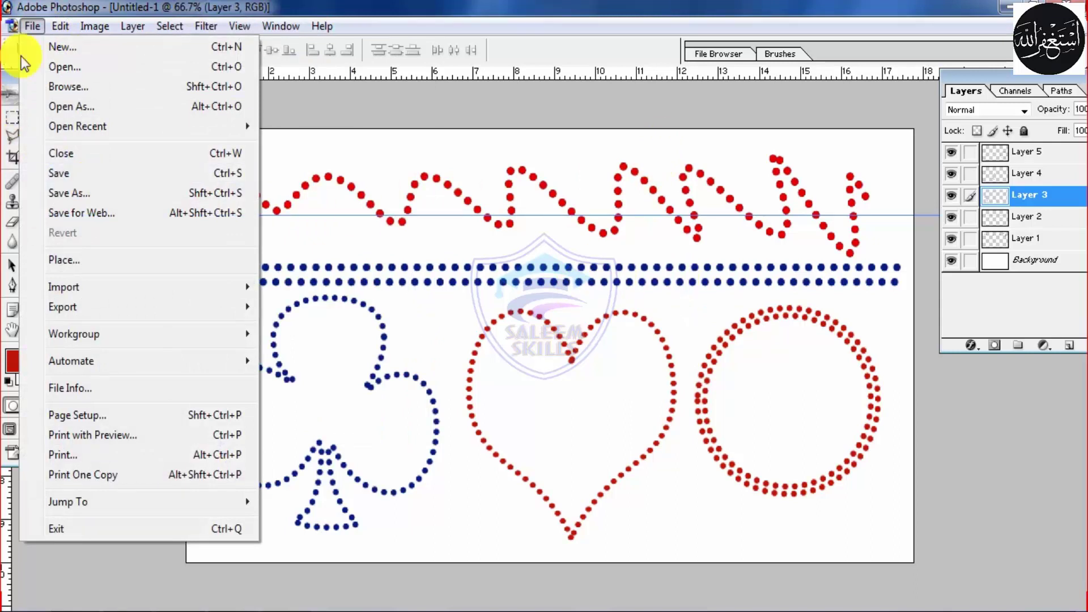
pyautogui.click(91, 49)
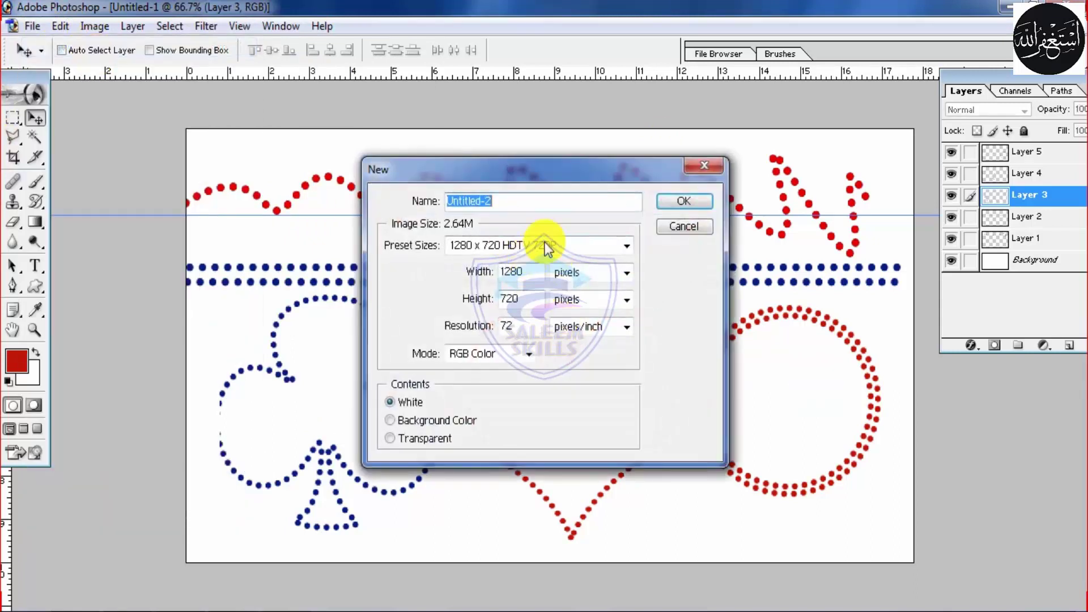
pyautogui.click(697, 201)
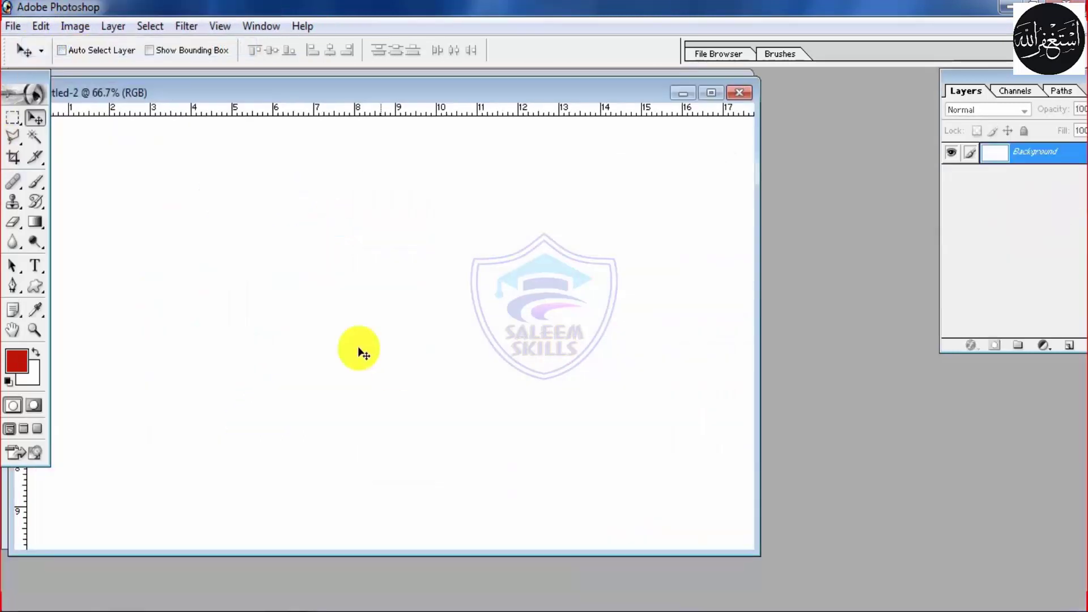
pyautogui.click(710, 93)
# Step: Add a horizontal text layer containing a single red "-" in Arial Bold at 18 pt
pyautogui.click(37, 265)
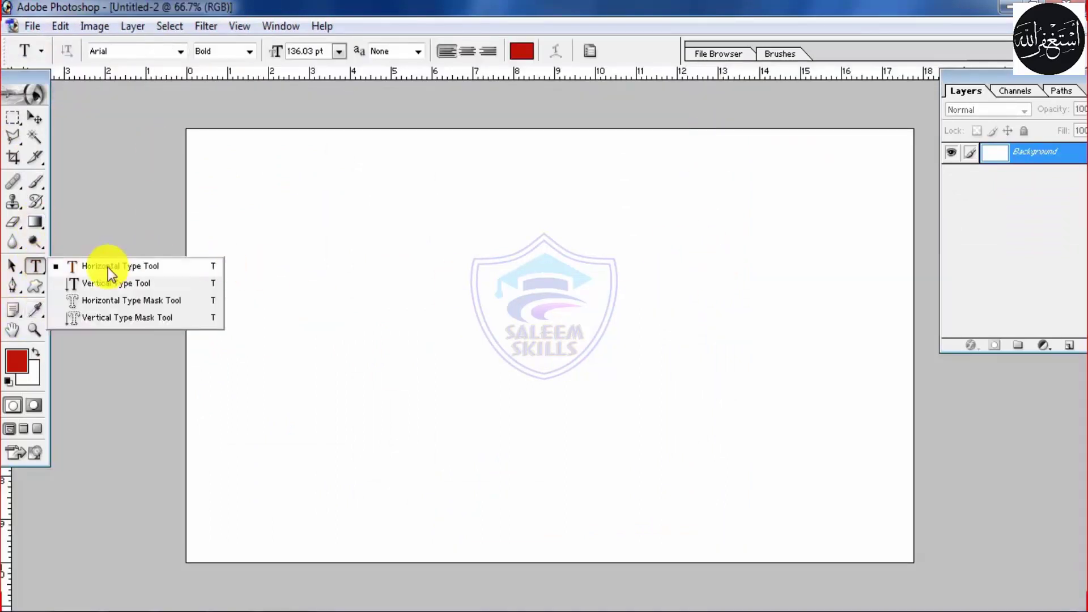
pyautogui.click(111, 266)
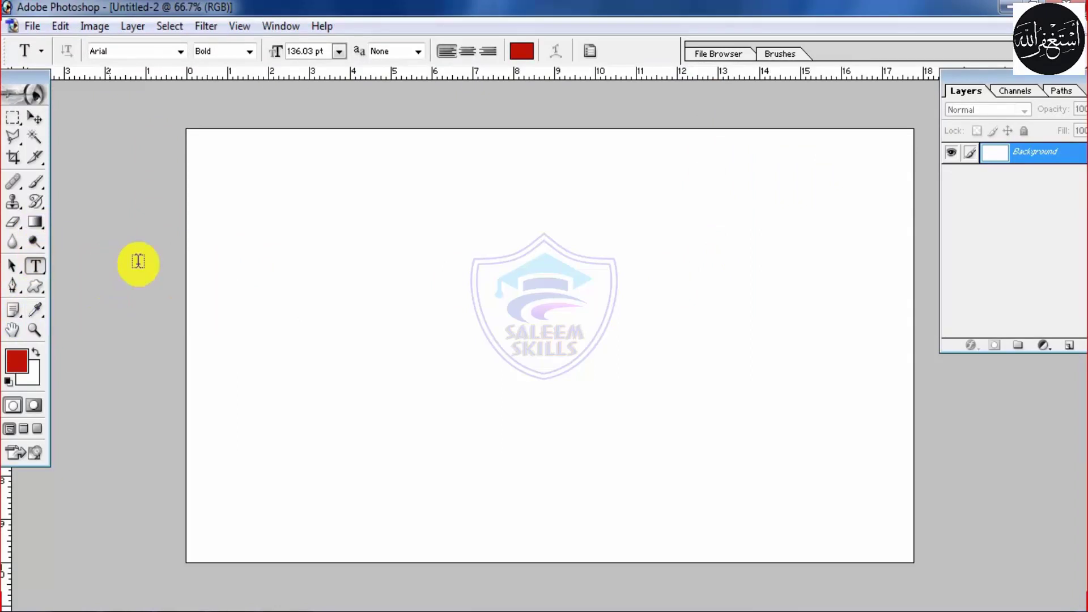
pyautogui.click(342, 283)
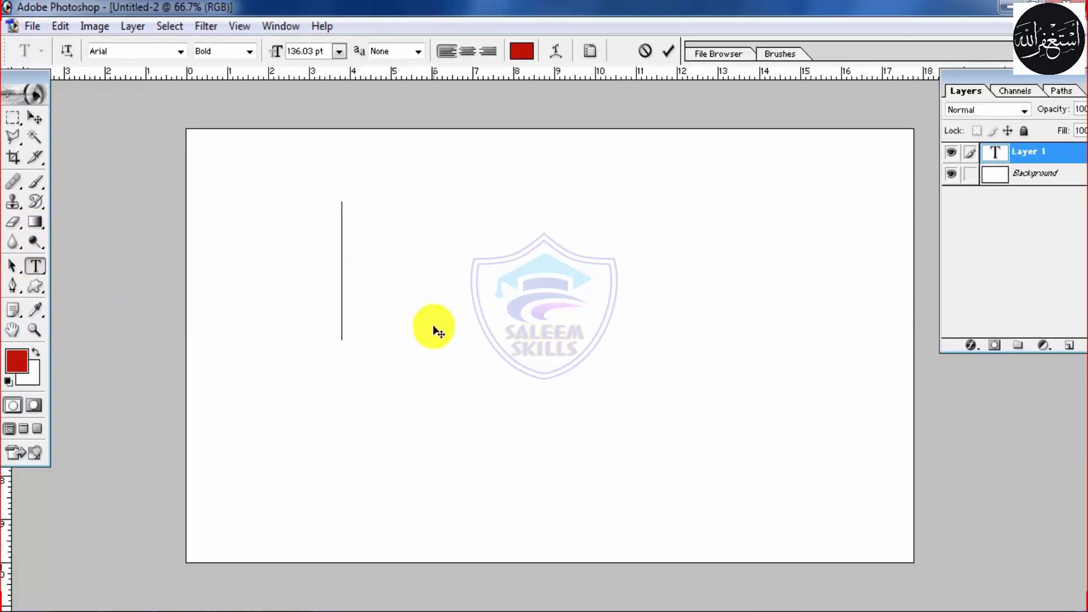
pyautogui.write('-')
pyautogui.hotkey('ctrl', 'a')
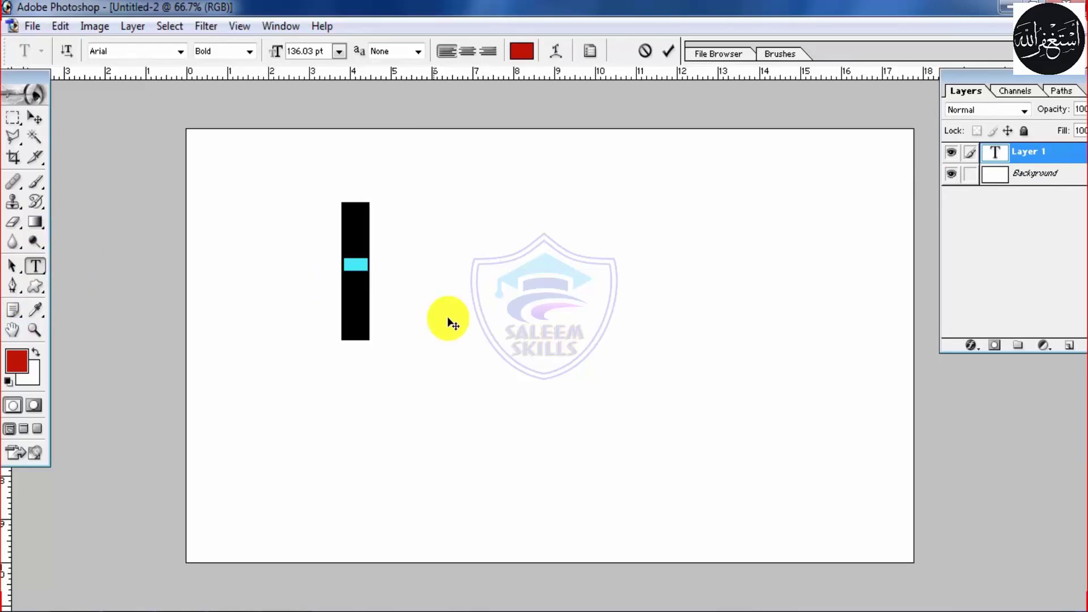
pyautogui.click(339, 49)
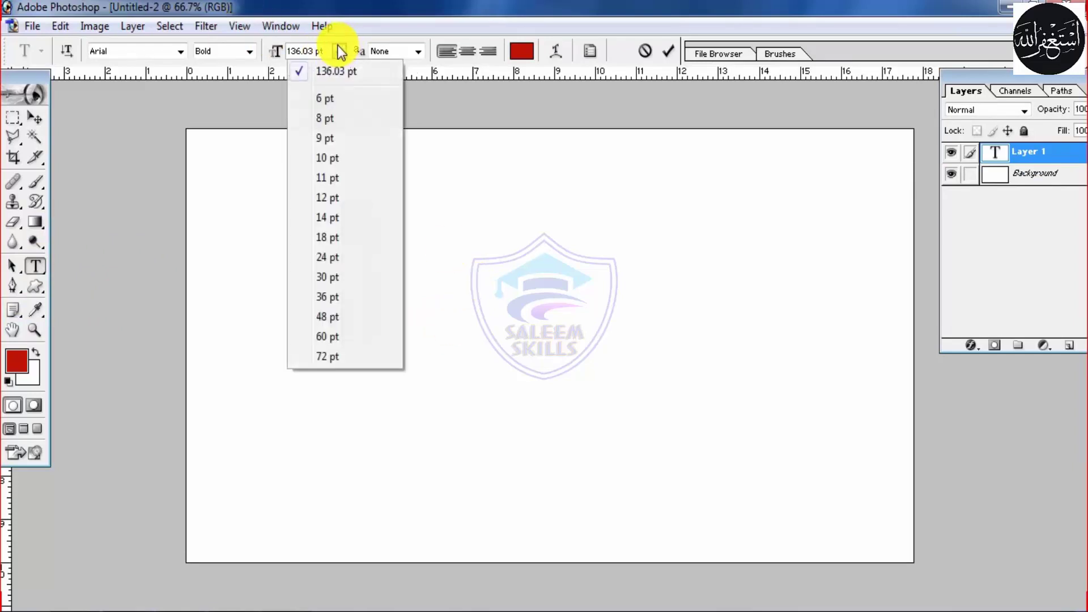
pyautogui.click(347, 238)
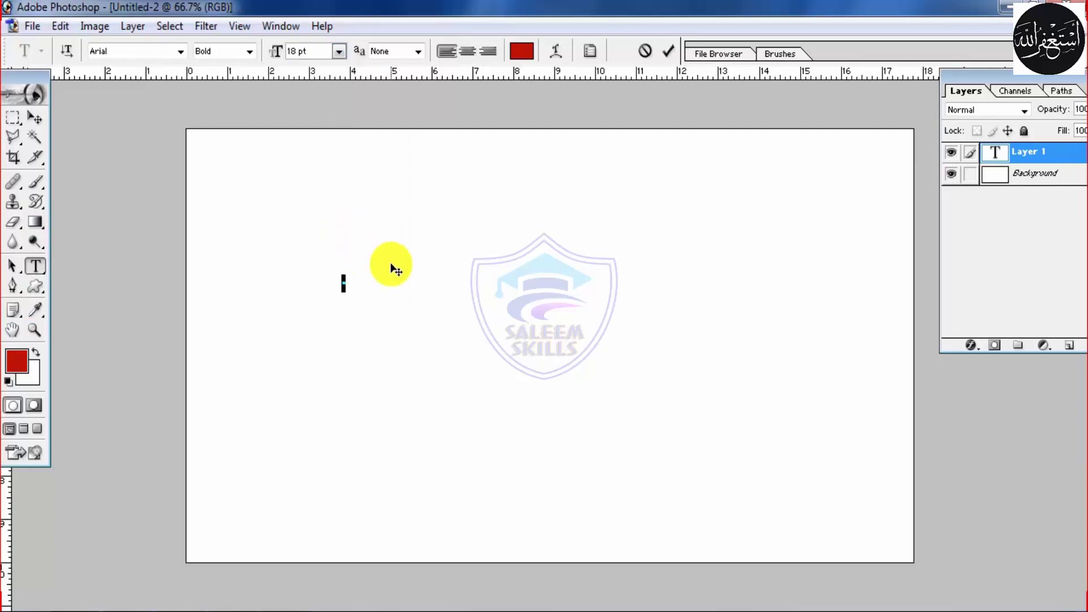
pyautogui.hotkey('ctrl', 'Return')
# Step: Try font sizes of 12 pt and 14 pt on the dash, then set it to 13 pt and commit the text
pyautogui.press('z')
pyautogui.moveTo(309, 253); pyautogui.dragTo(442, 323)
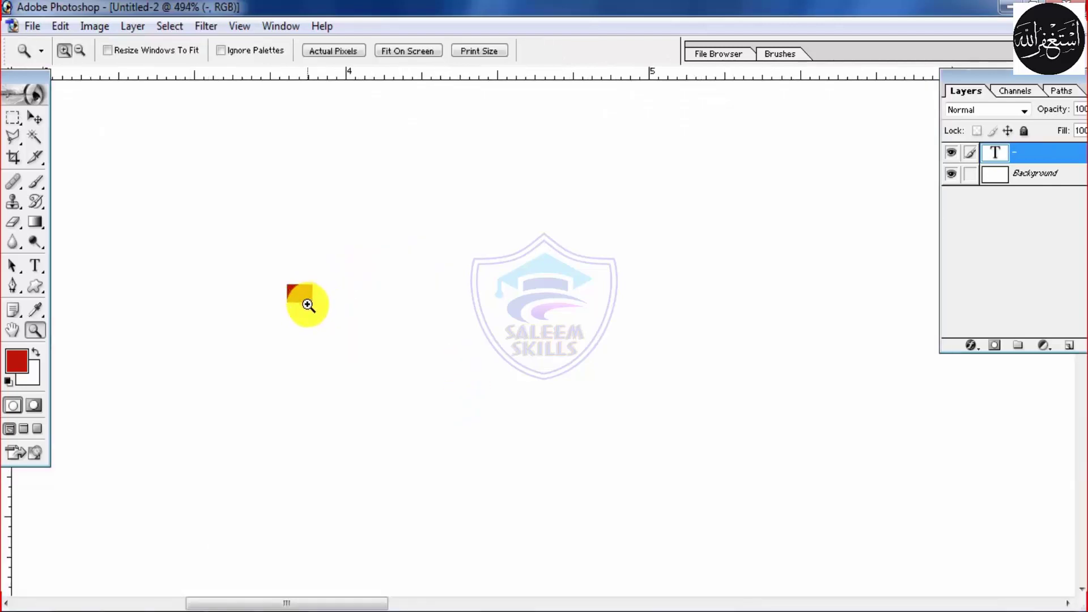
pyautogui.press('t')
pyautogui.doubleClick(294, 294)
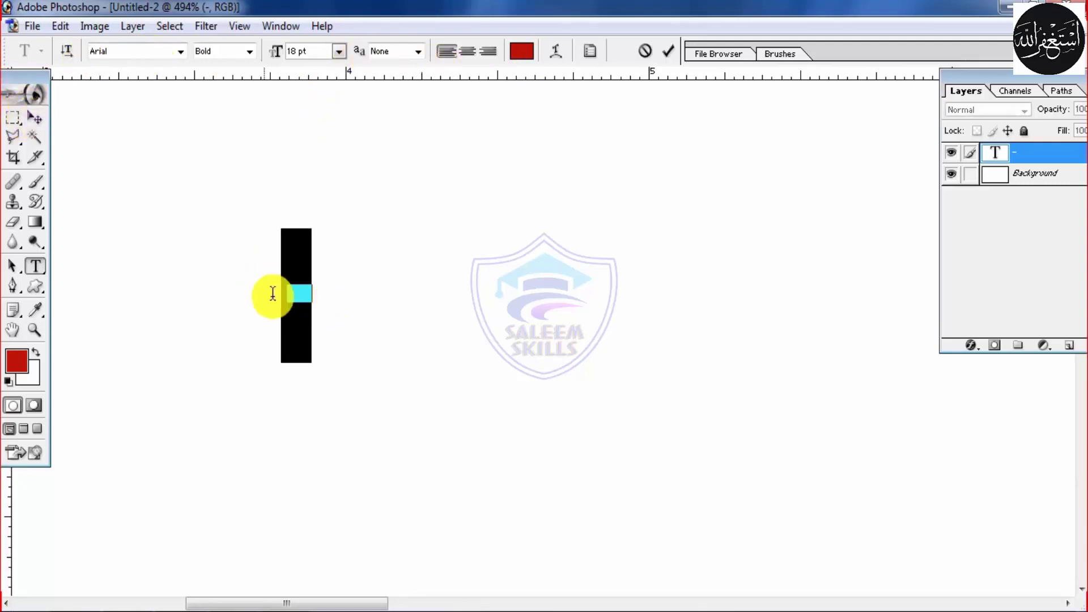
pyautogui.click(340, 52)
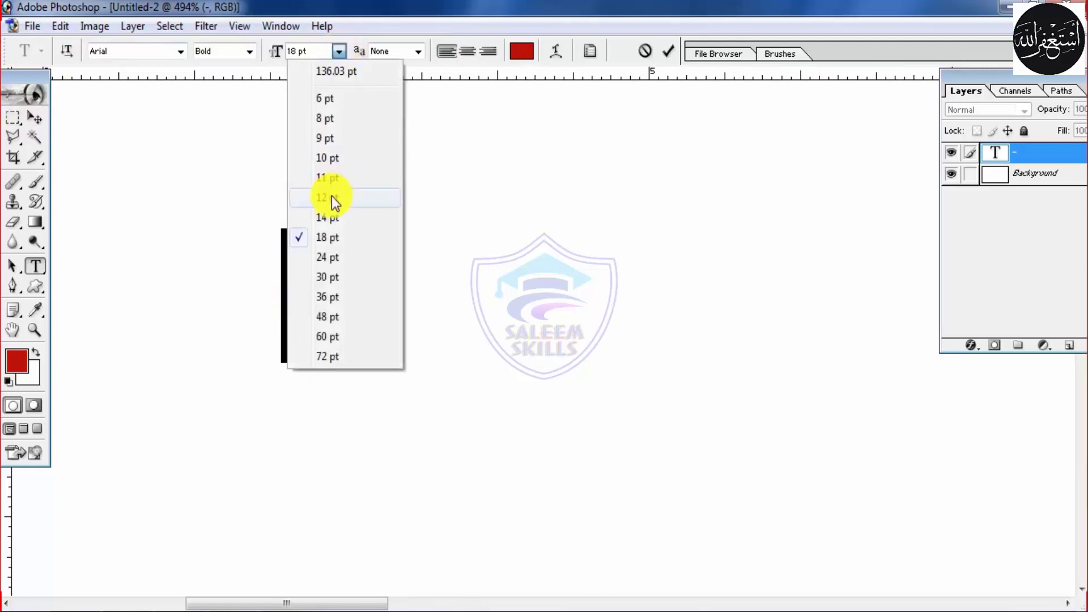
pyautogui.click(333, 194)
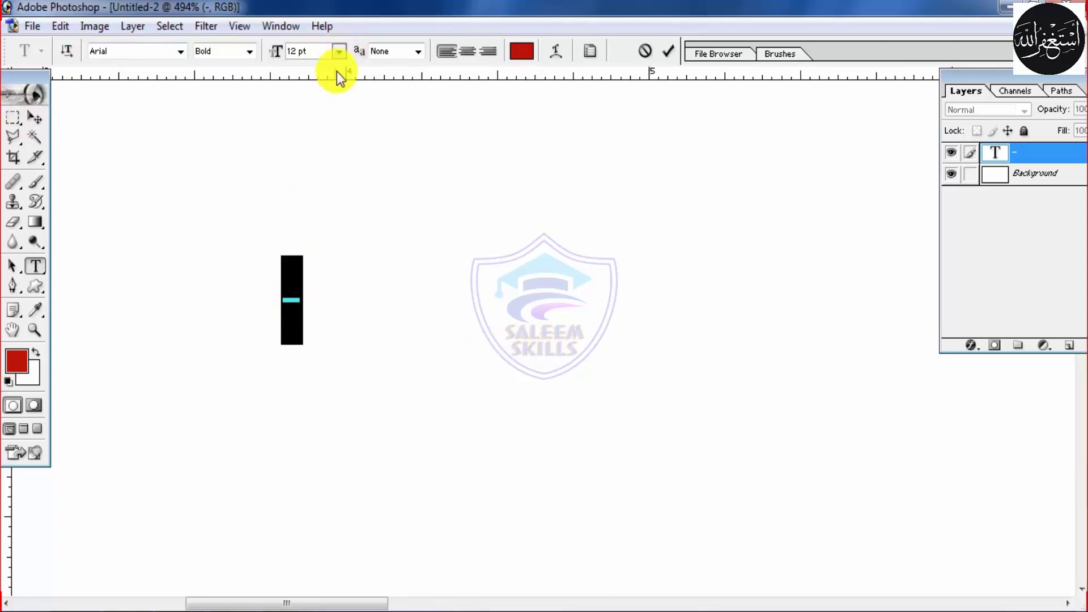
pyautogui.click(338, 51)
pyautogui.click(338, 216)
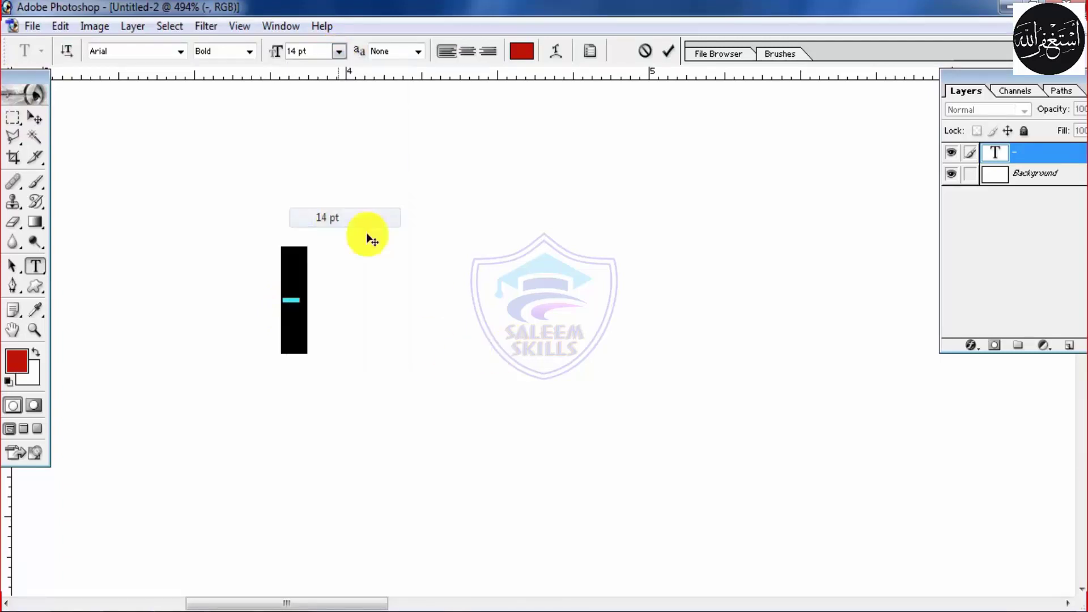
pyautogui.moveTo(261, 56); pyautogui.dragTo(179, 52)
pyautogui.write('13')
pyautogui.press('Return')
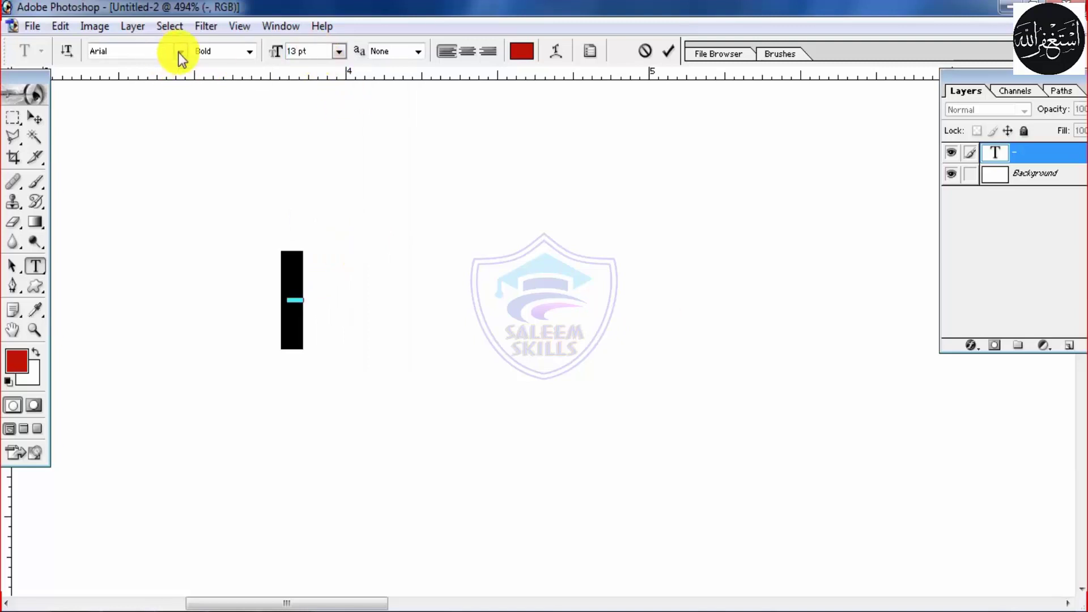
pyautogui.hotkey('ctrl', 'Return')
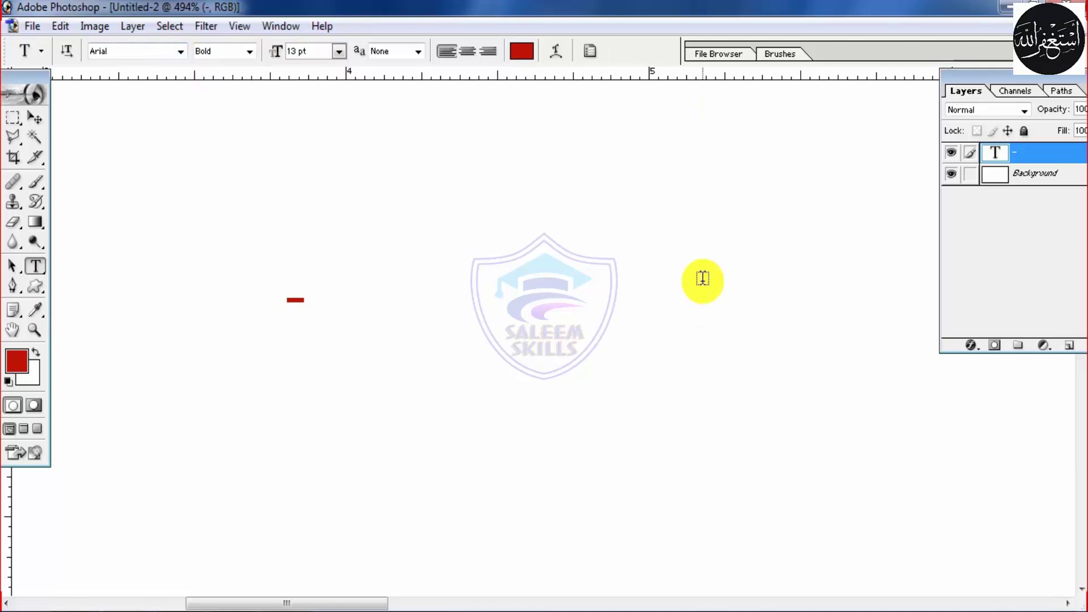
# Step: Rasterize the dash text layer and load the dash's outline as a selection
pyautogui.rightClick(1020, 151)
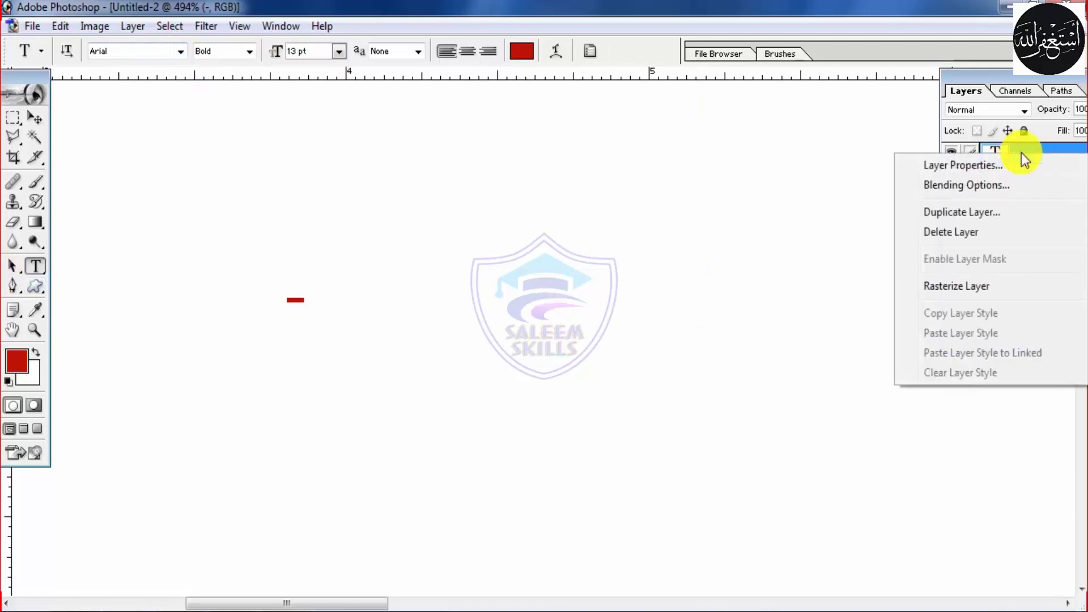
pyautogui.click(999, 289)
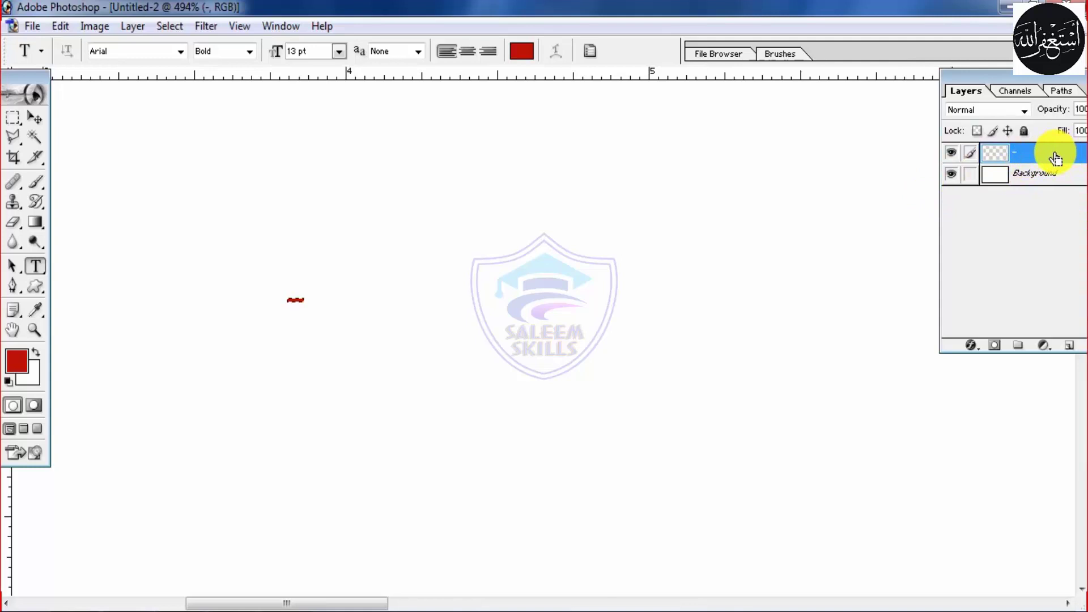
pyautogui.press('z')
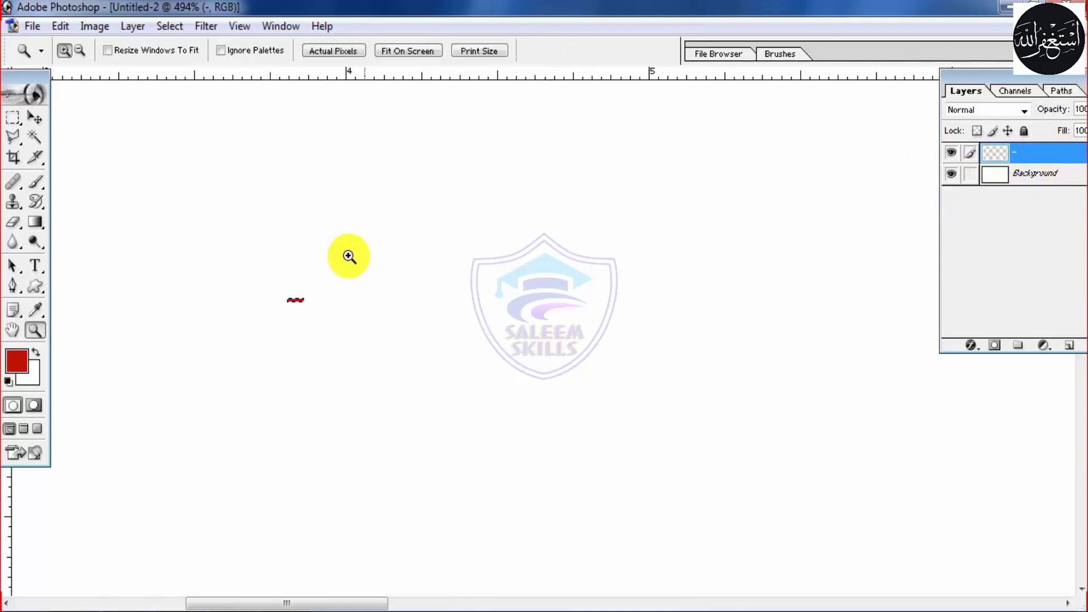
pyautogui.click(435, 363)
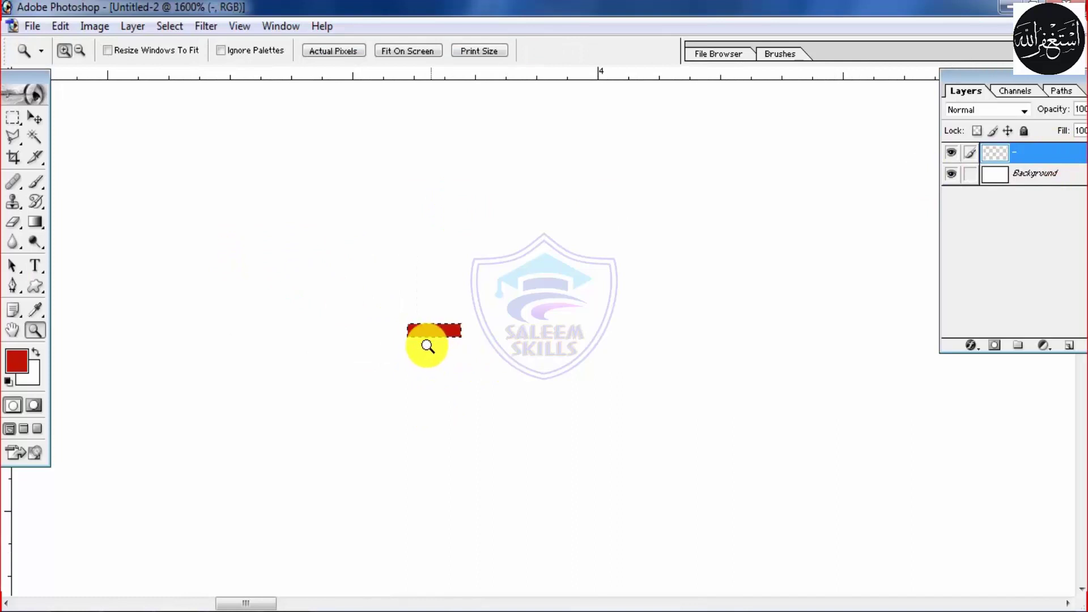
# Step: Define the selected dash as a new brush named "dash line"
pyautogui.click(68, 28)
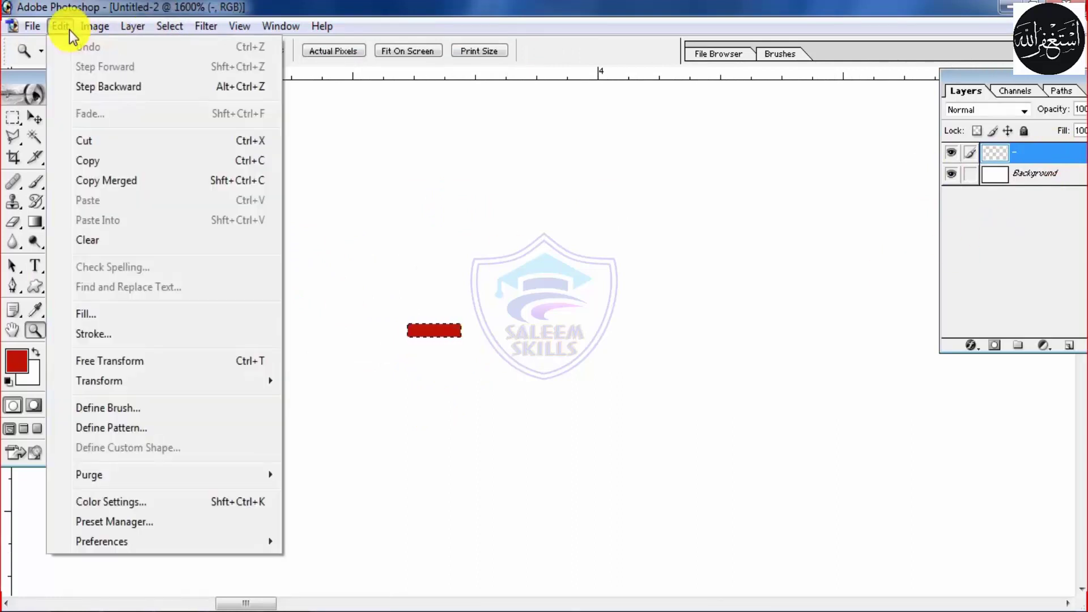
pyautogui.click(128, 413)
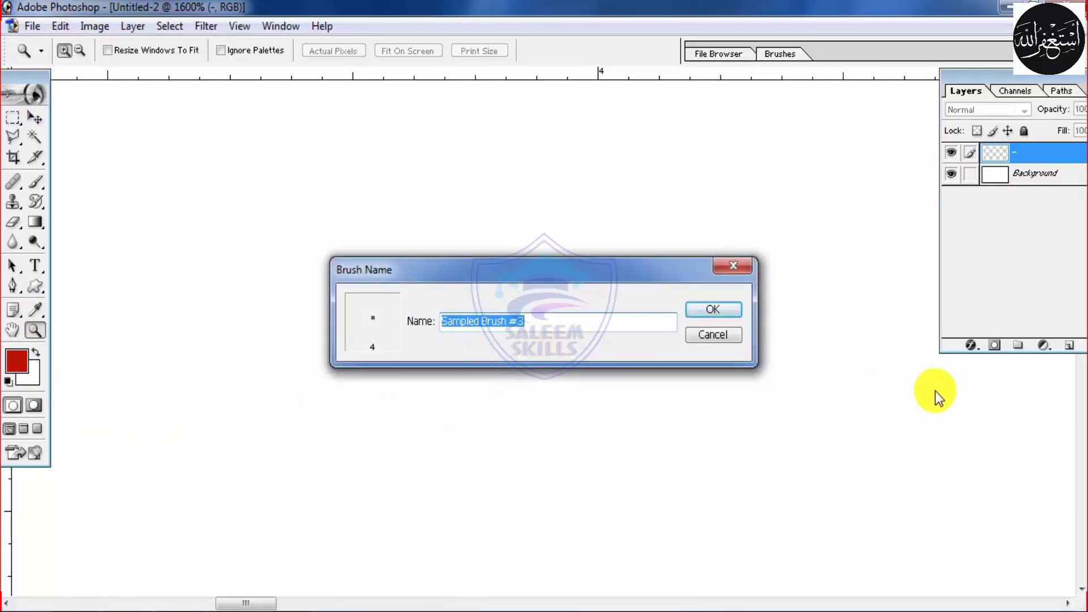
pyautogui.write('dash line')
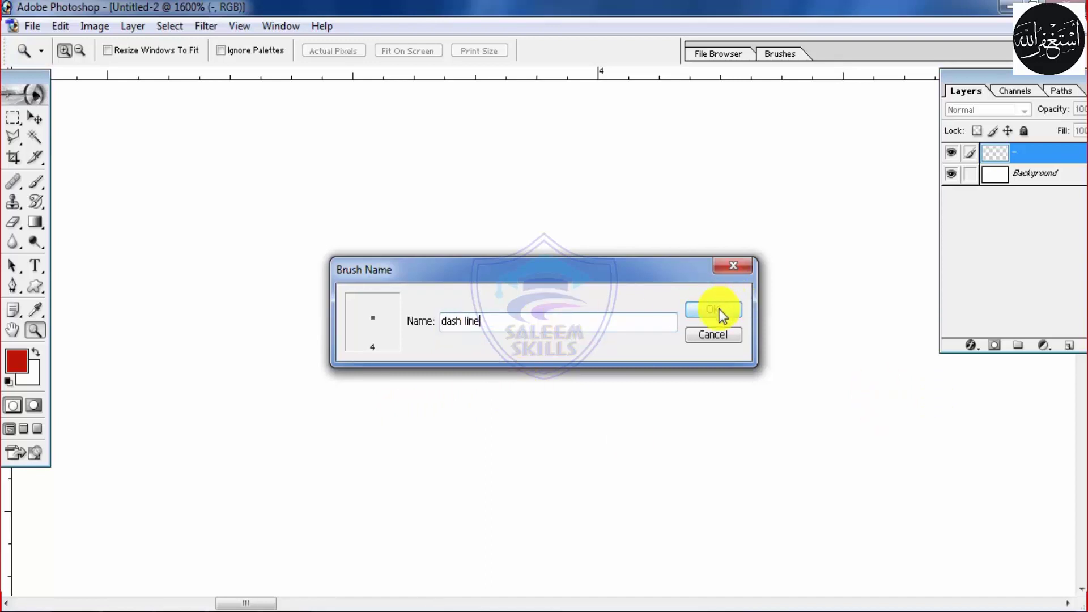
pyautogui.click(718, 310)
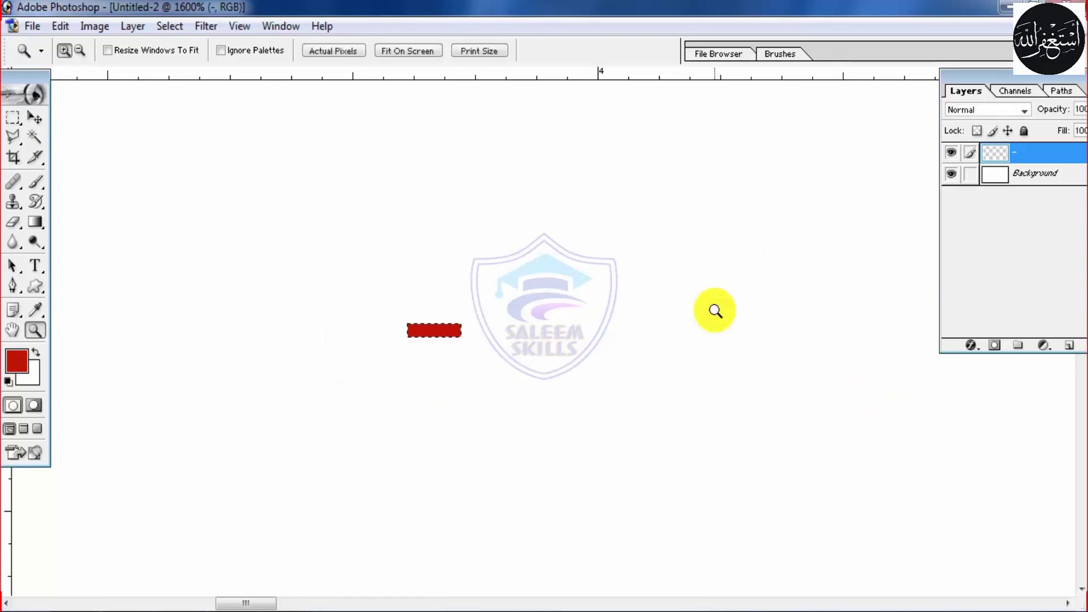
# Step: Hide and delete the dash layer, and add a new empty layer above the Background
pyautogui.click(951, 154)
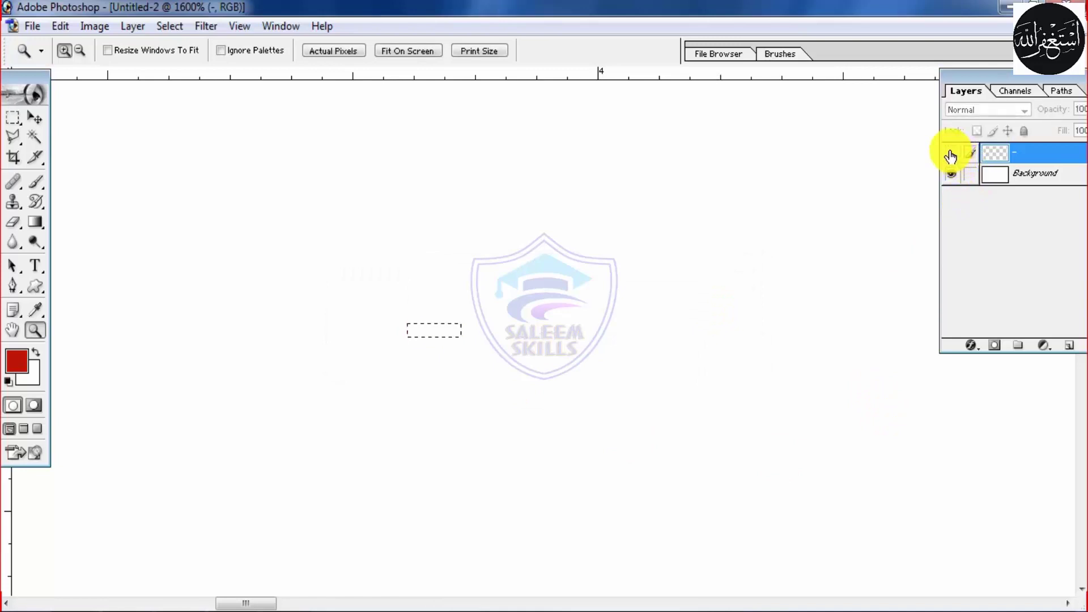
pyautogui.rightClick(1036, 154)
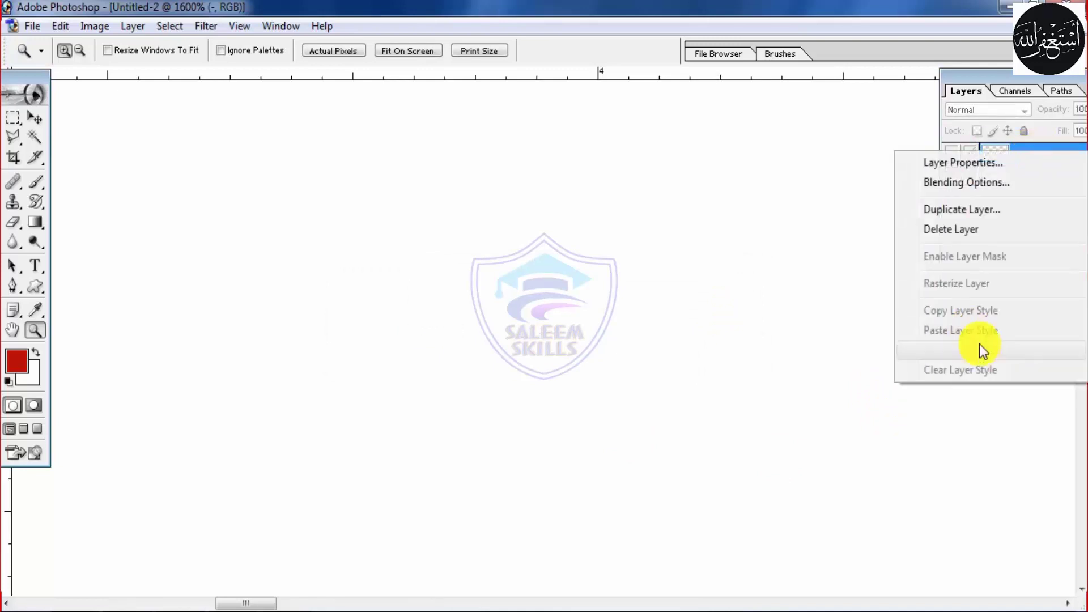
pyautogui.click(962, 231)
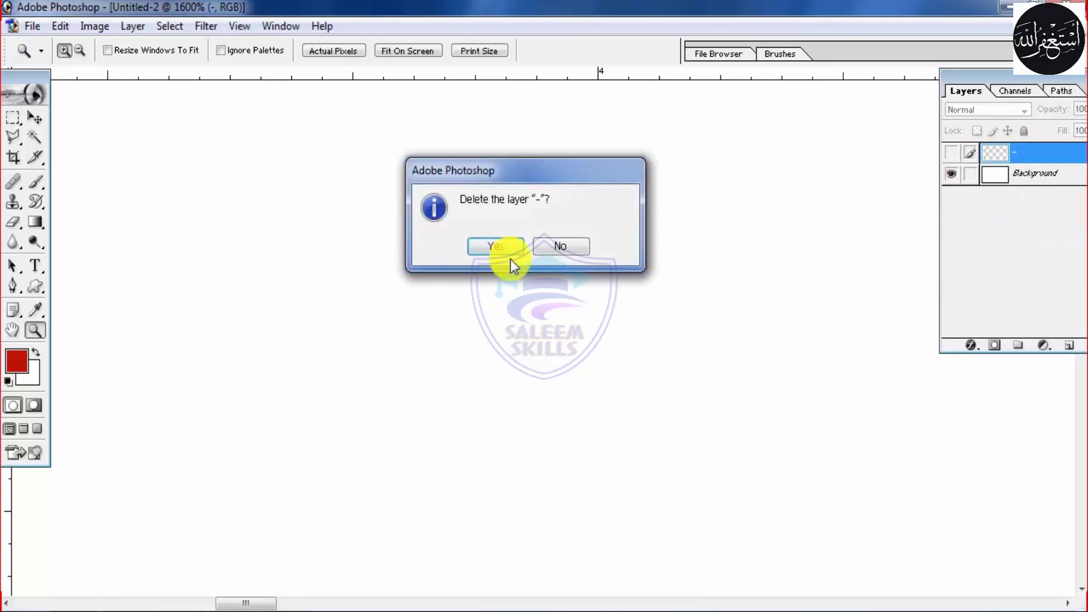
pyautogui.click(497, 244)
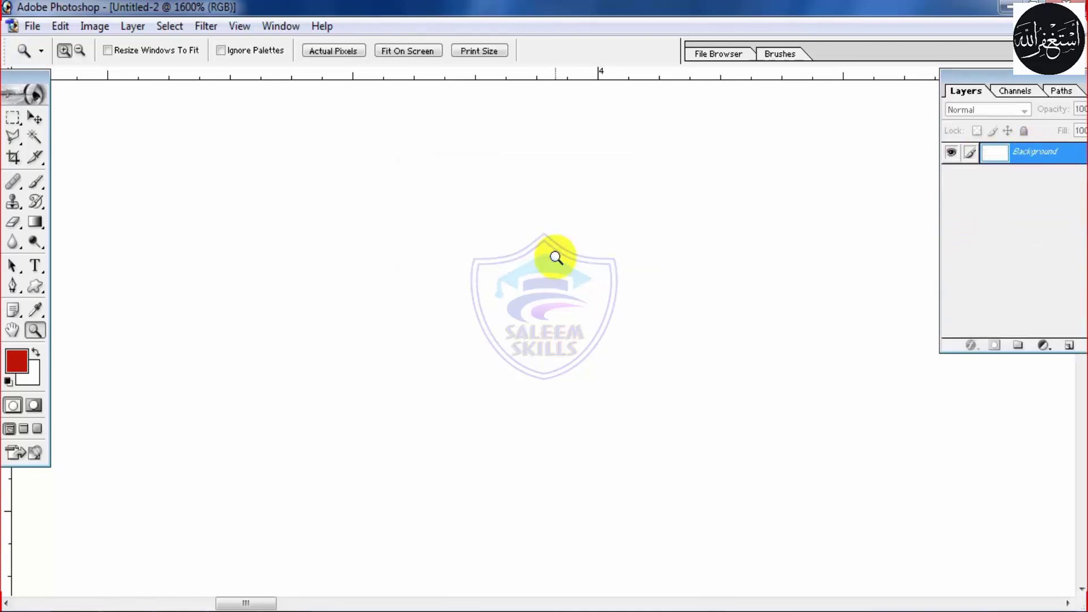
pyautogui.click(1068, 347)
pyautogui.rightClick(445, 310)
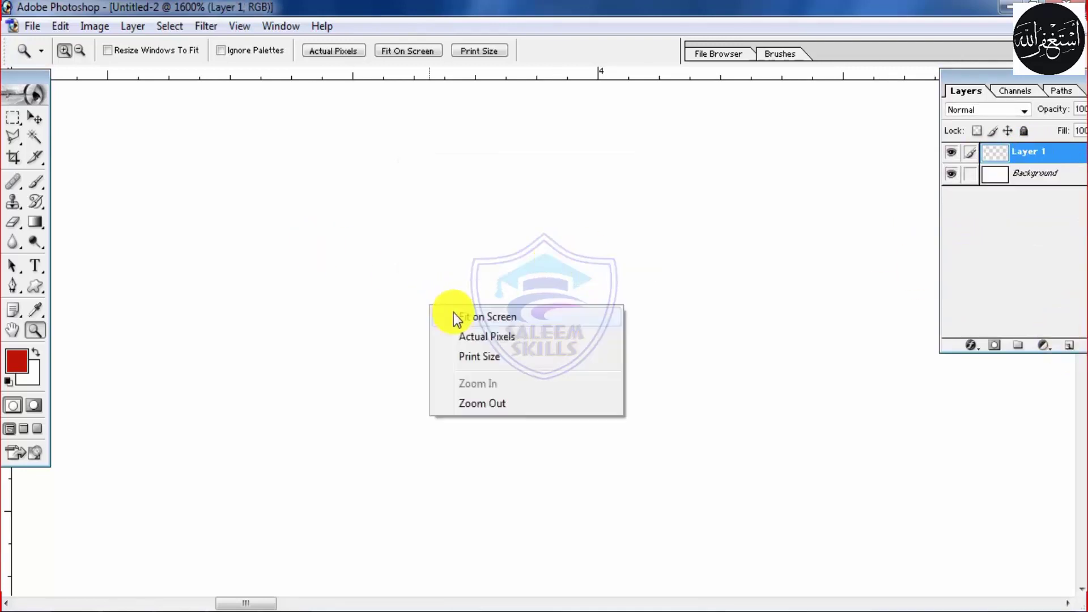
pyautogui.click(481, 317)
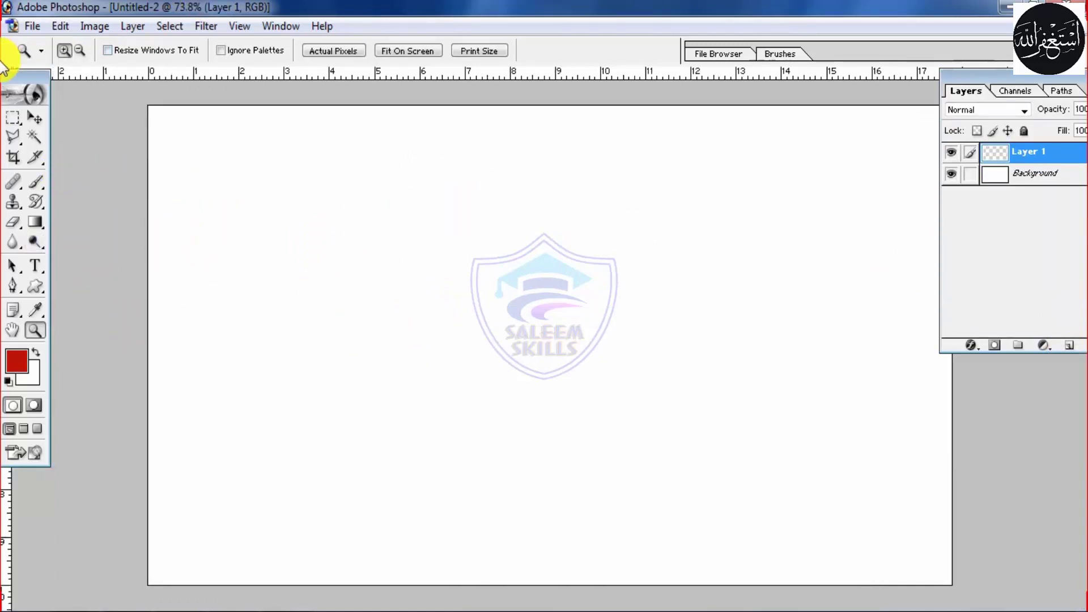
# Step: Choose the 4 px "dash line" brush for the Brush tool and set its master diameter to 12 px
pyautogui.moveTo(36, 185); pyautogui.dragTo(120, 186)
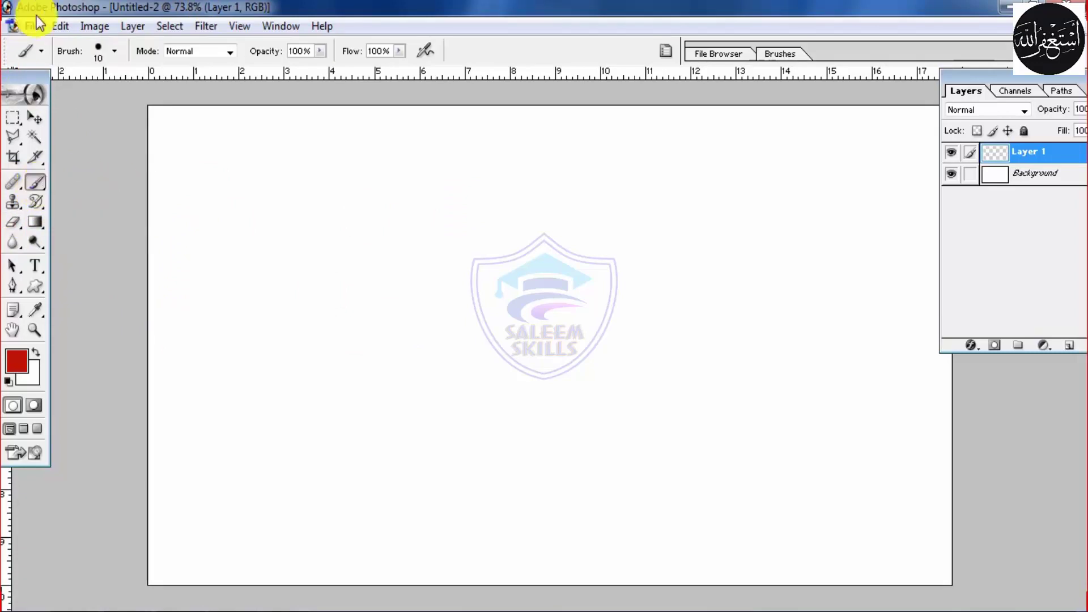
pyautogui.click(115, 52)
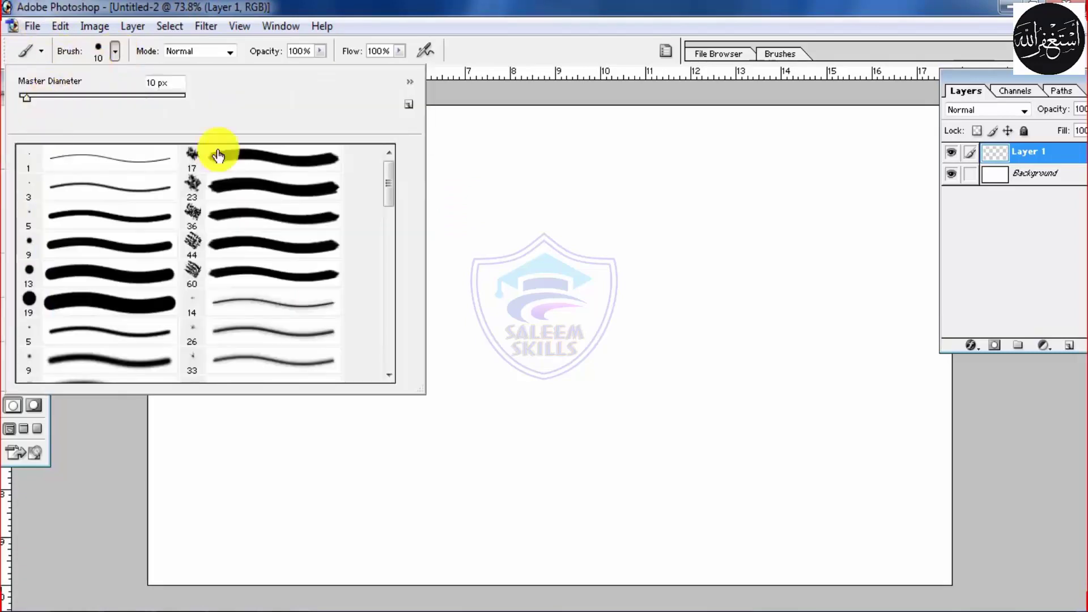
pyautogui.moveTo(388, 171); pyautogui.dragTo(407, 373)
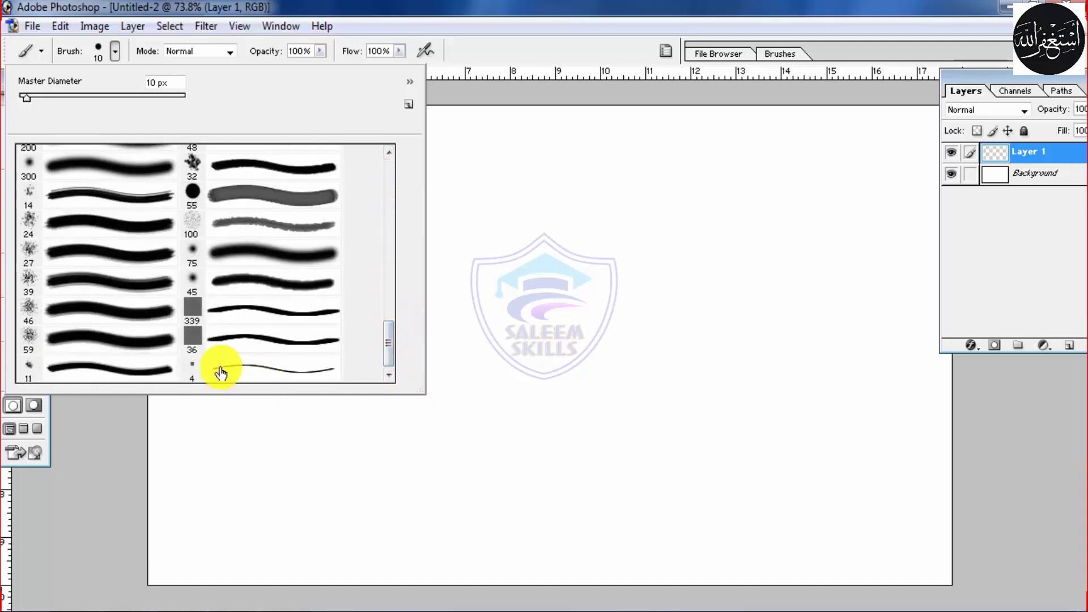
pyautogui.click(241, 371)
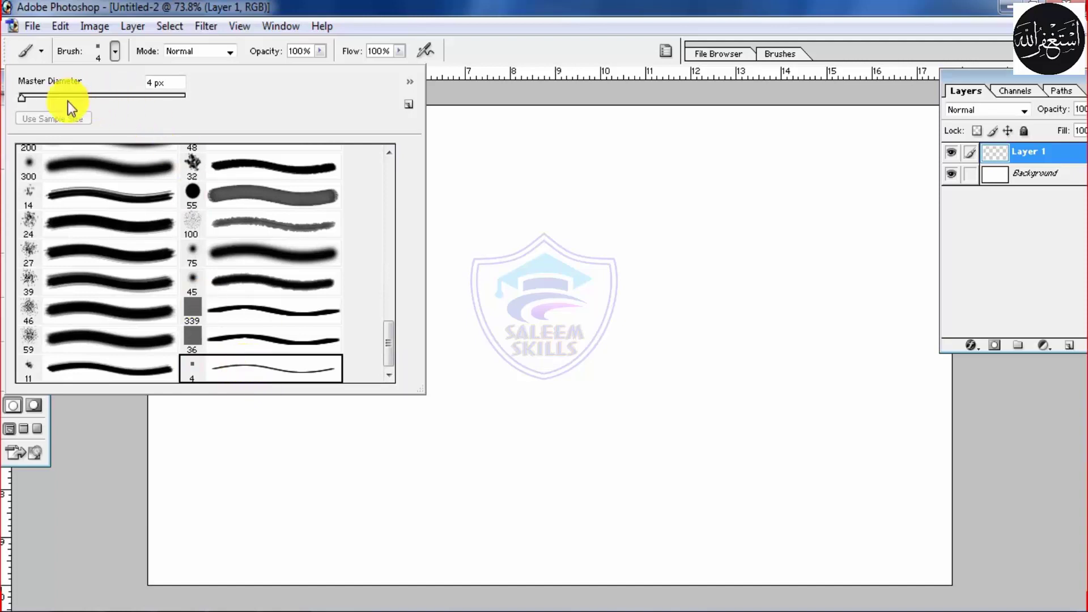
pyautogui.moveTo(25, 101); pyautogui.dragTo(29, 100)
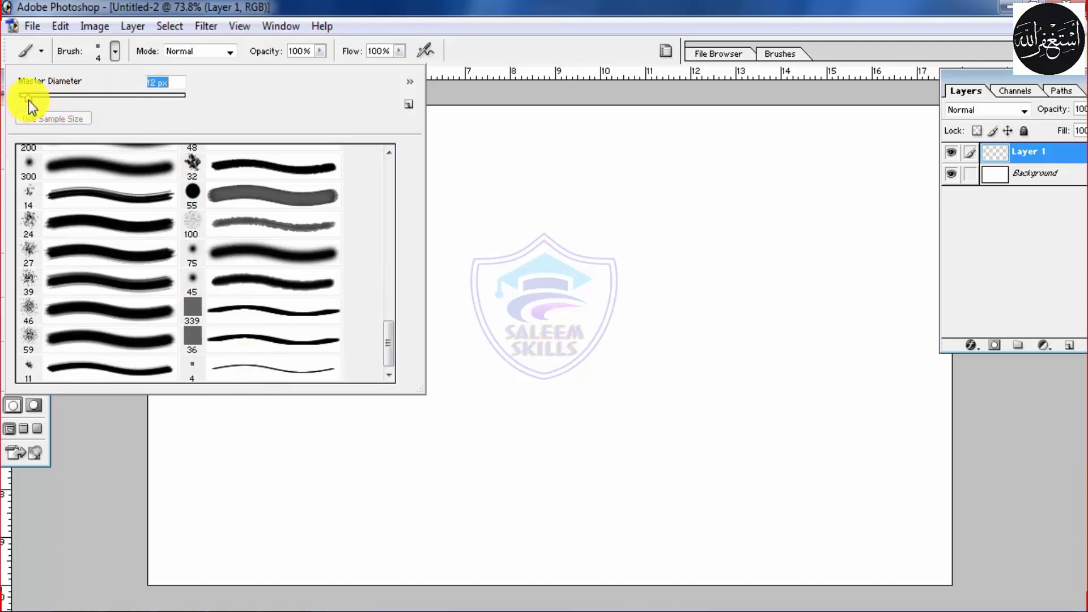
# Step: Paint a straight horizontal red line across the lower part of the canvas on Layer 1 with the dash brush
pyautogui.moveTo(160, 432); pyautogui.dragTo(879, 434)
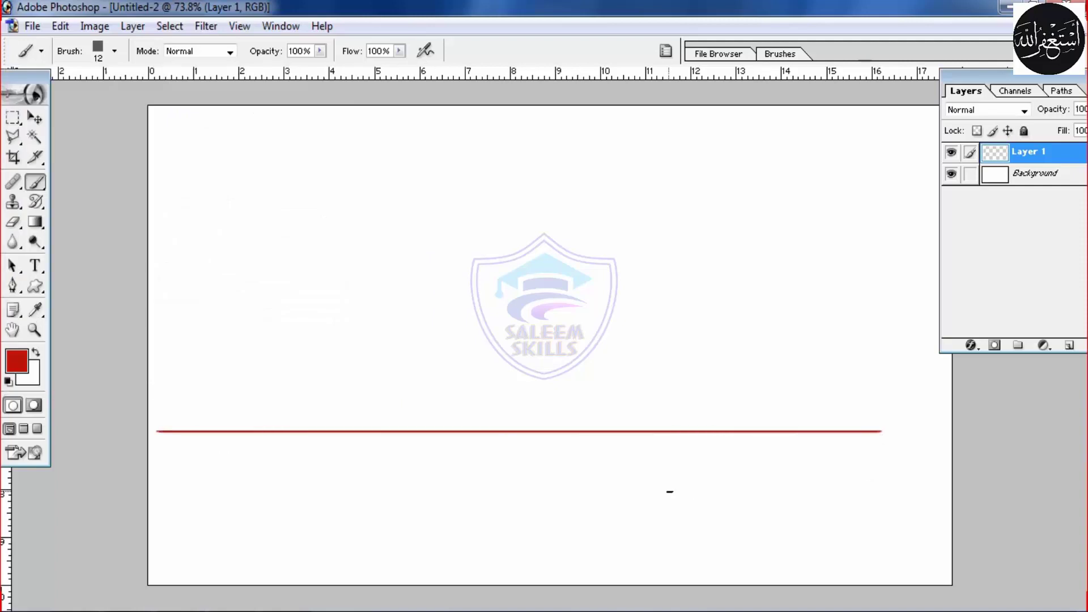
pyautogui.press('z')
pyautogui.moveTo(539, 406); pyautogui.dragTo(668, 478)
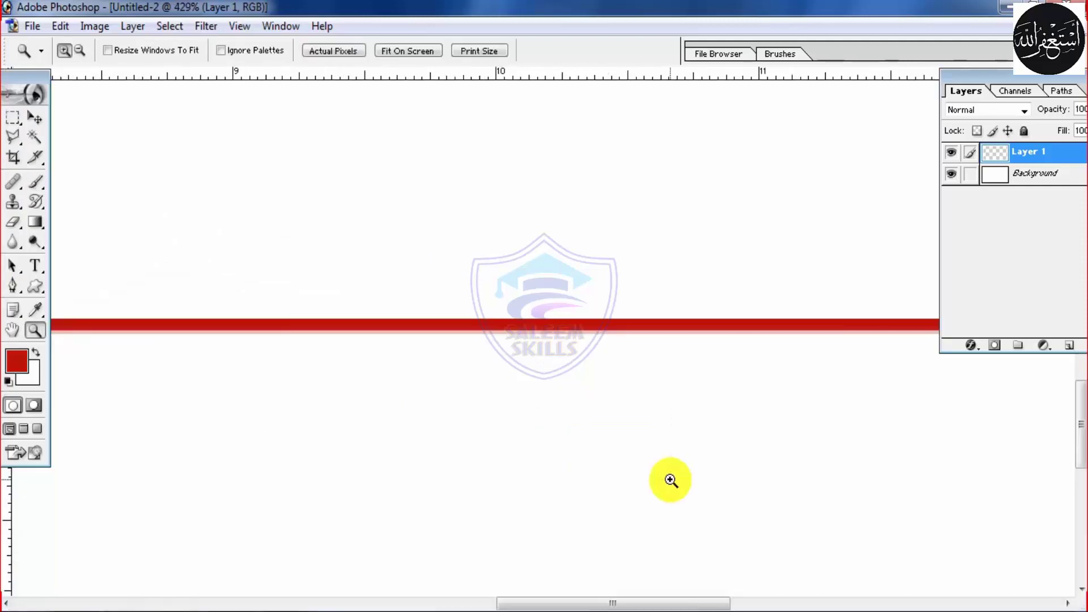
pyautogui.rightClick(517, 326)
pyautogui.click(558, 344)
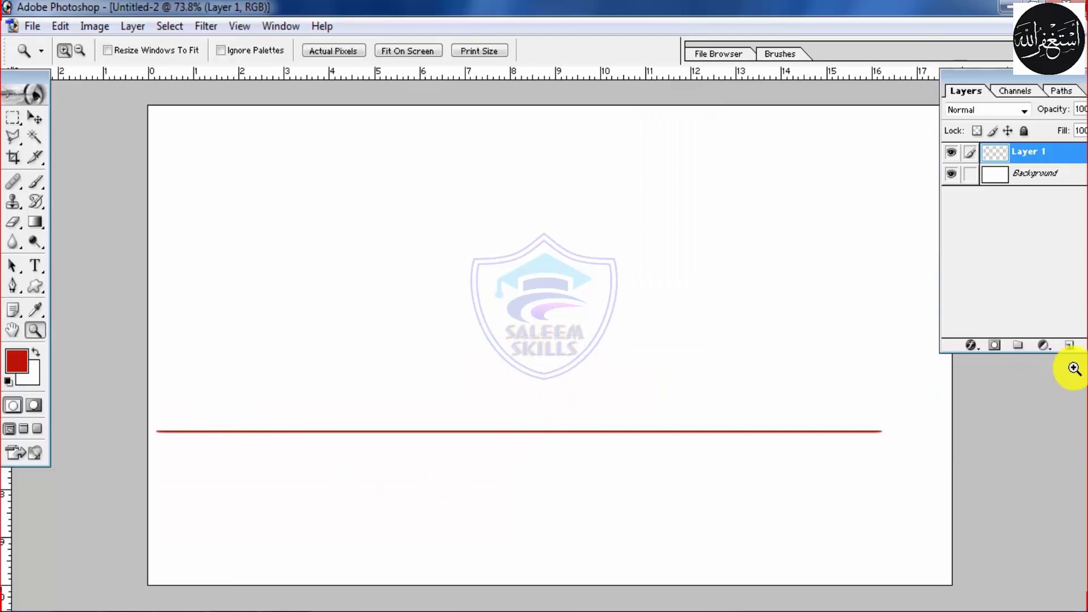
pyautogui.moveTo(672, 385); pyautogui.dragTo(805, 486)
pyautogui.rightClick(719, 362)
pyautogui.click(748, 377)
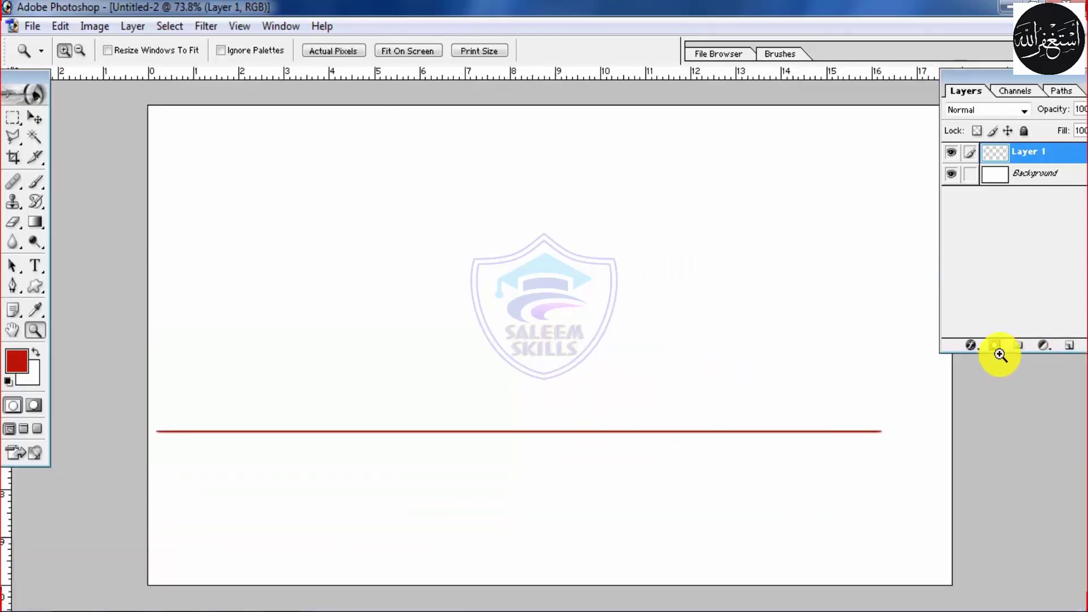
# Step: Add a new layer above Layer 1 and set the dash brush's tip spacing to 775%
pyautogui.click(1069, 347)
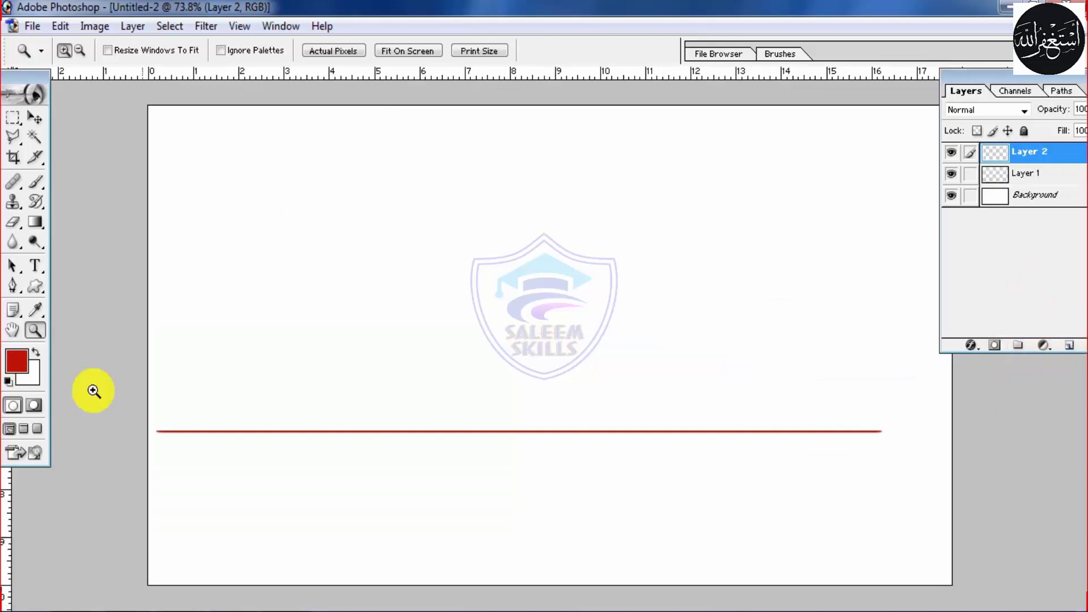
pyautogui.click(34, 182)
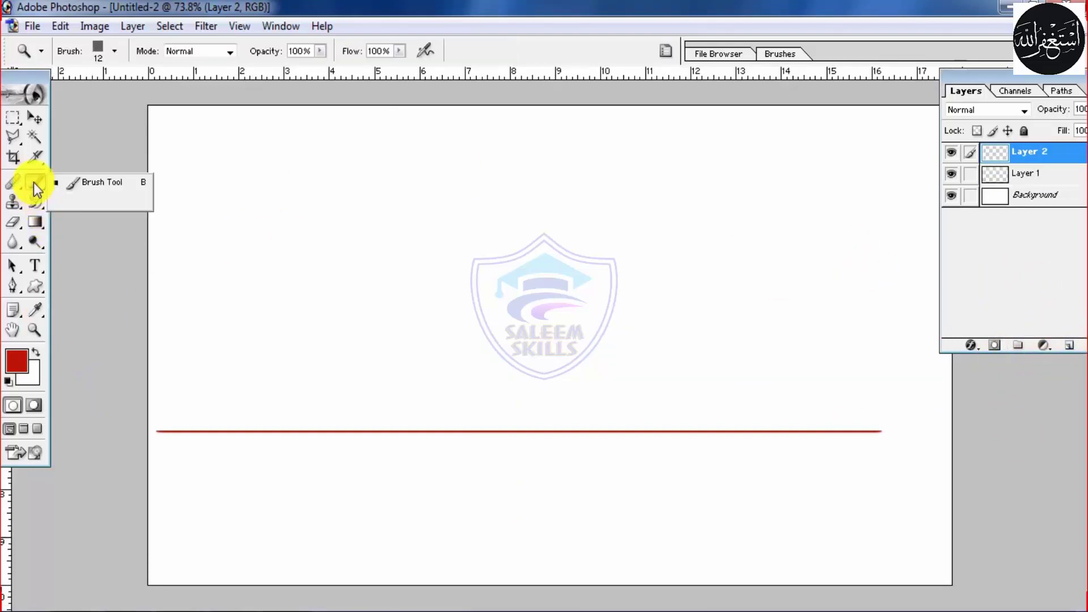
pyautogui.click(101, 181)
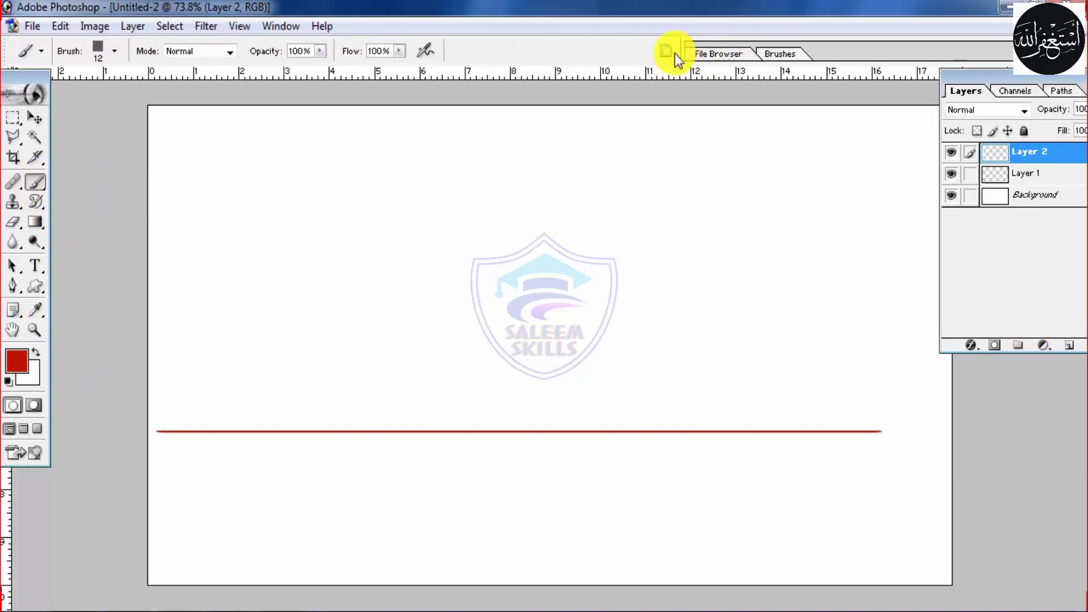
pyautogui.click(782, 54)
pyautogui.click(785, 54)
pyautogui.click(787, 55)
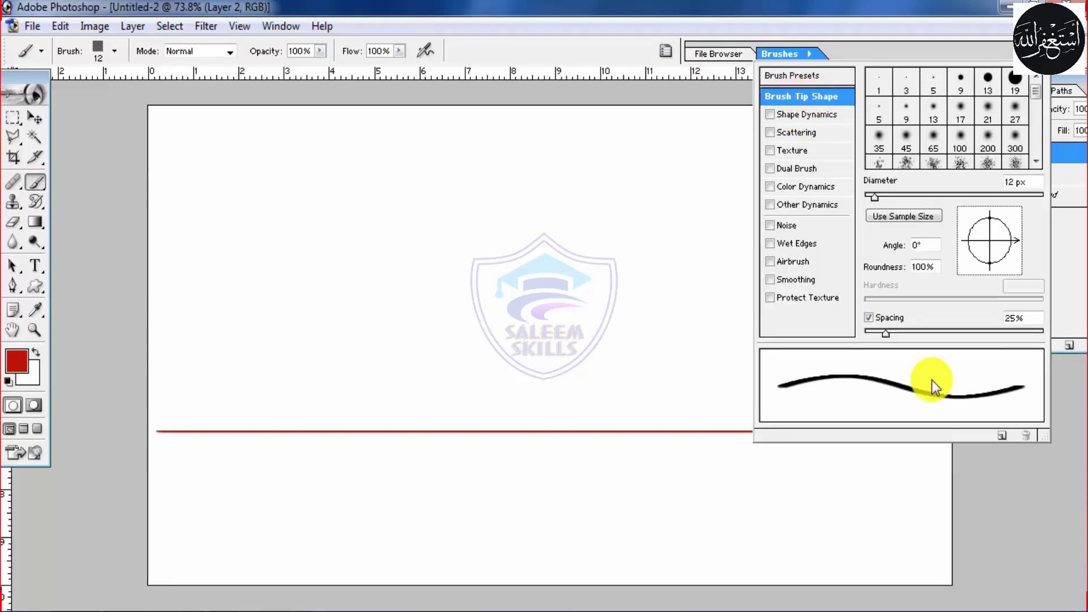
pyautogui.moveTo(885, 334); pyautogui.dragTo(1031, 321)
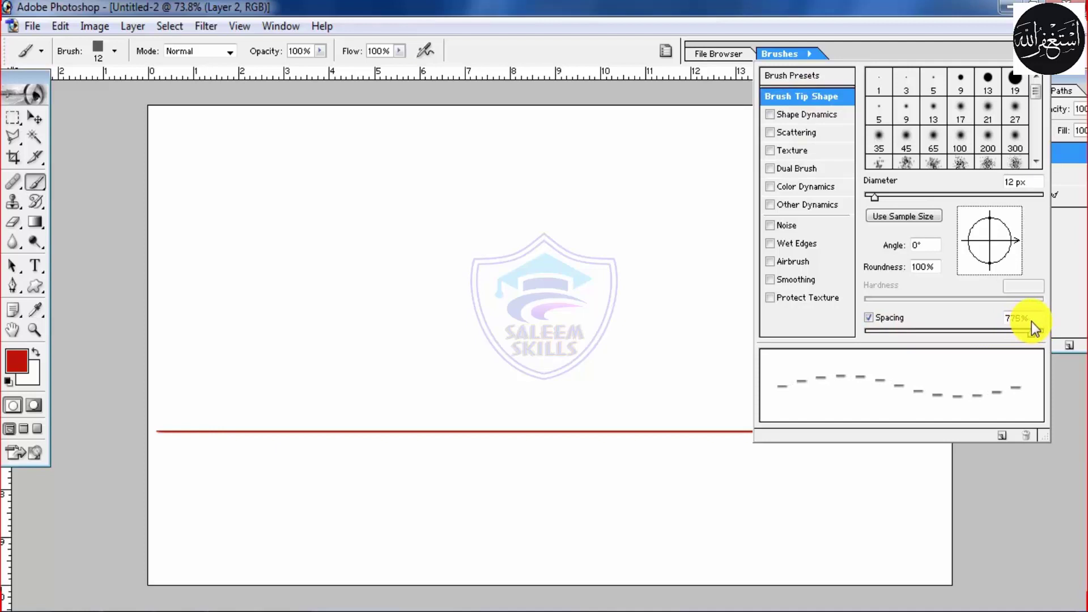
pyautogui.press('Return')
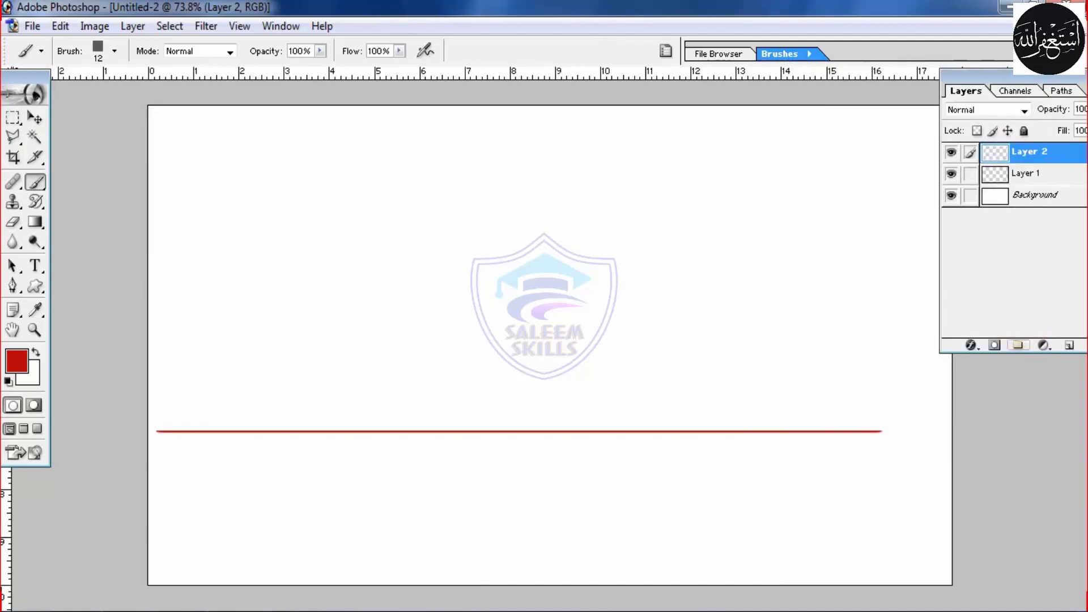
# Step: Paint three straight horizontal dashed lines on Layer 2 above the solid red line, undoing the stray slanted stroke
pyautogui.click(781, 53)
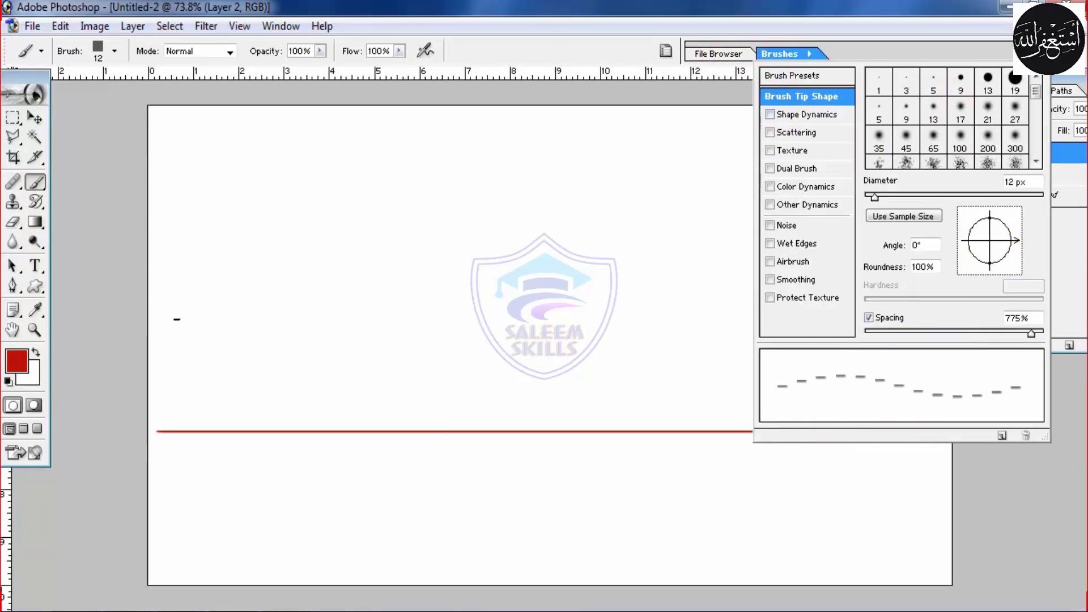
pyautogui.click(498, 286)
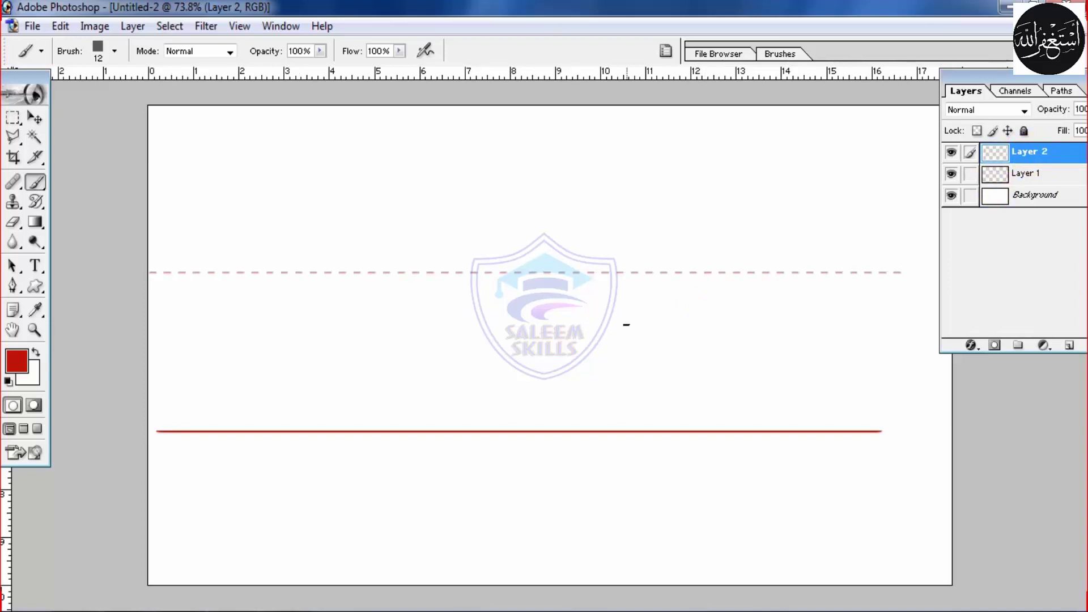
pyautogui.moveTo(150, 289); pyautogui.dragTo(690, 289)
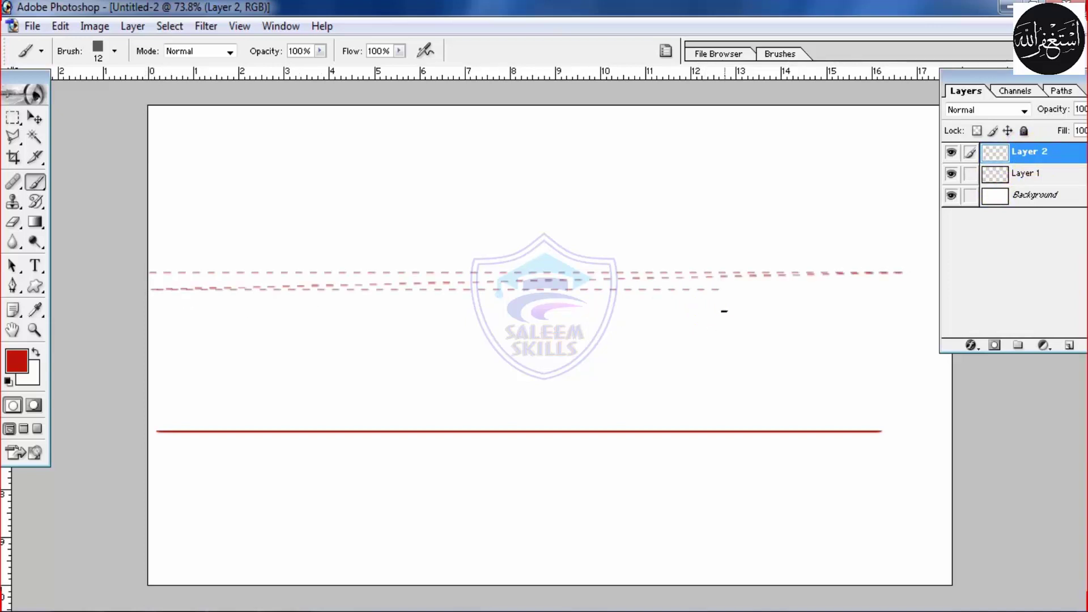
pyautogui.hotkey('ctrl', 'z')
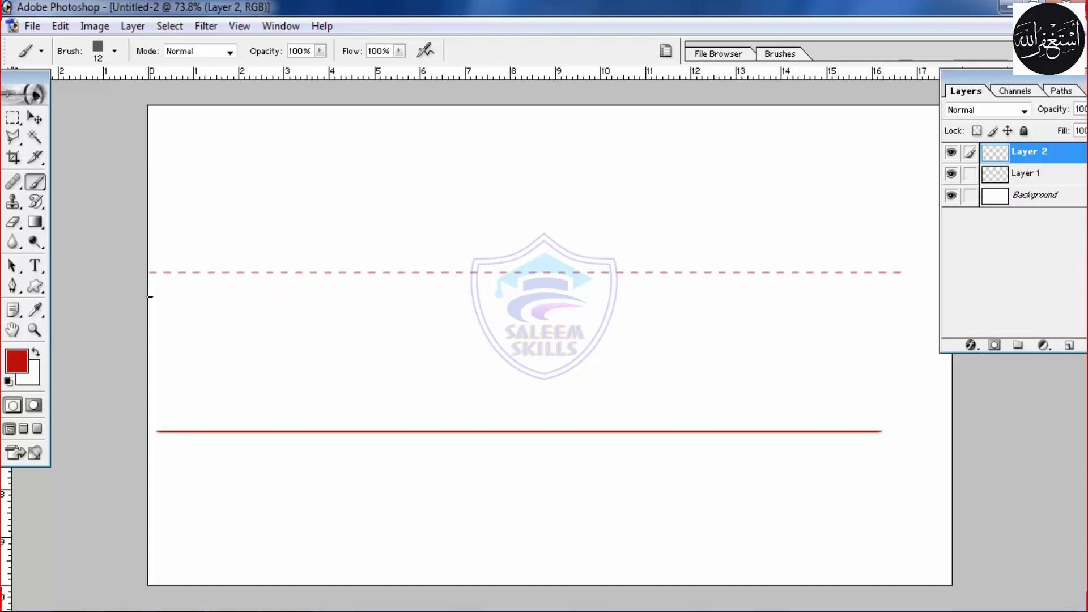
pyautogui.moveTo(640, 307); pyautogui.dragTo(879, 310)
# Step: Examine the spacing of the three dashed lines up close and on the whole canvas with the palettes hidden
pyautogui.press('z')
pyautogui.moveTo(279, 269); pyautogui.dragTo(655, 462)
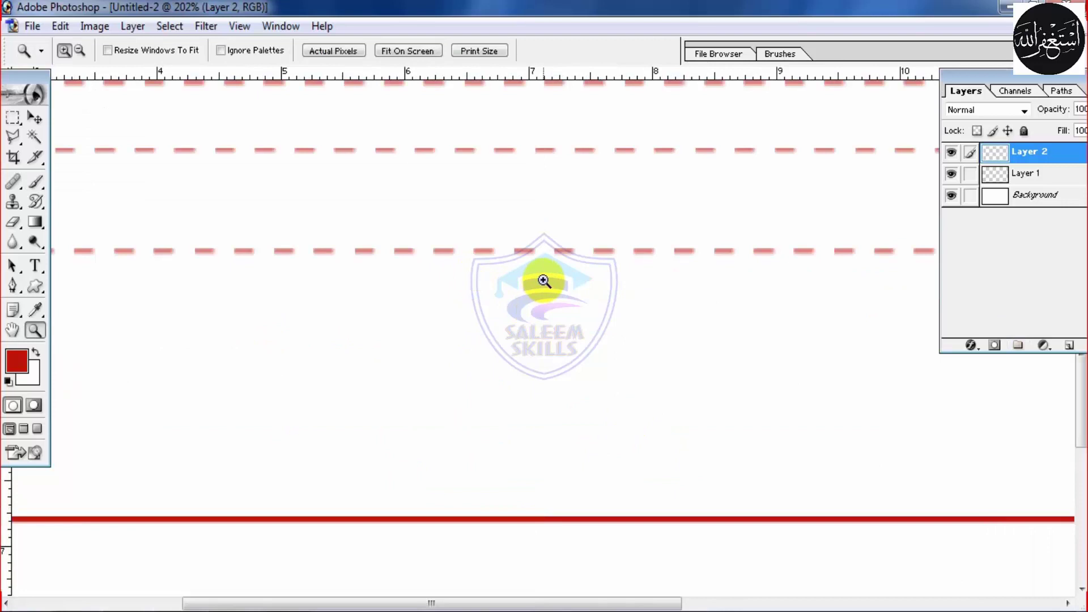
pyautogui.press('Tab')
pyautogui.rightClick(552, 355)
pyautogui.click(557, 377)
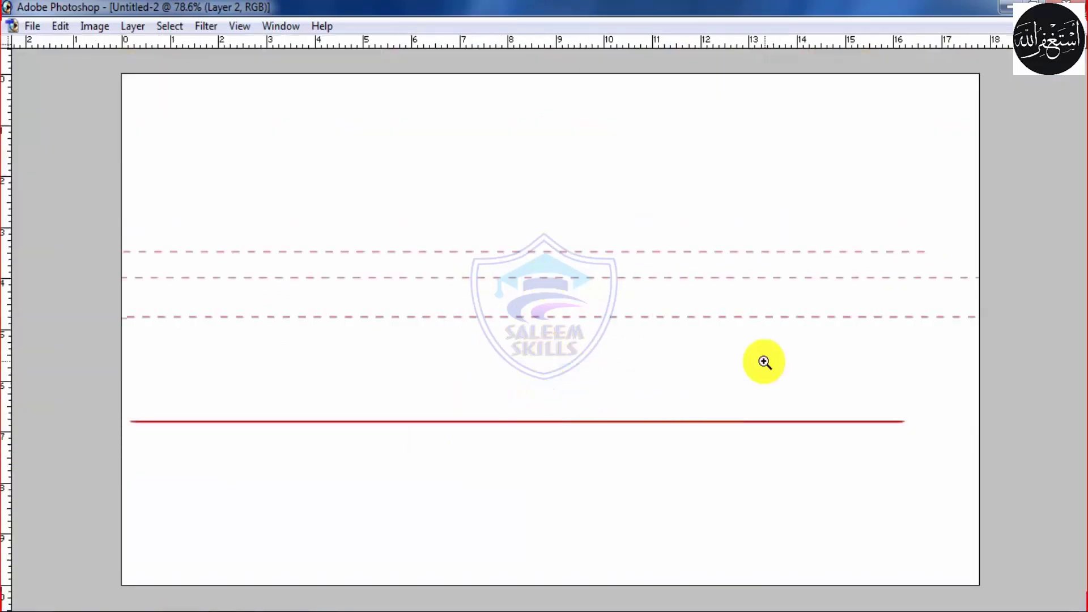
pyautogui.press('Tab')
# Step: Hide Layer 2 and examine the solid red line on Layer 1 up close at several places
pyautogui.click(950, 159)
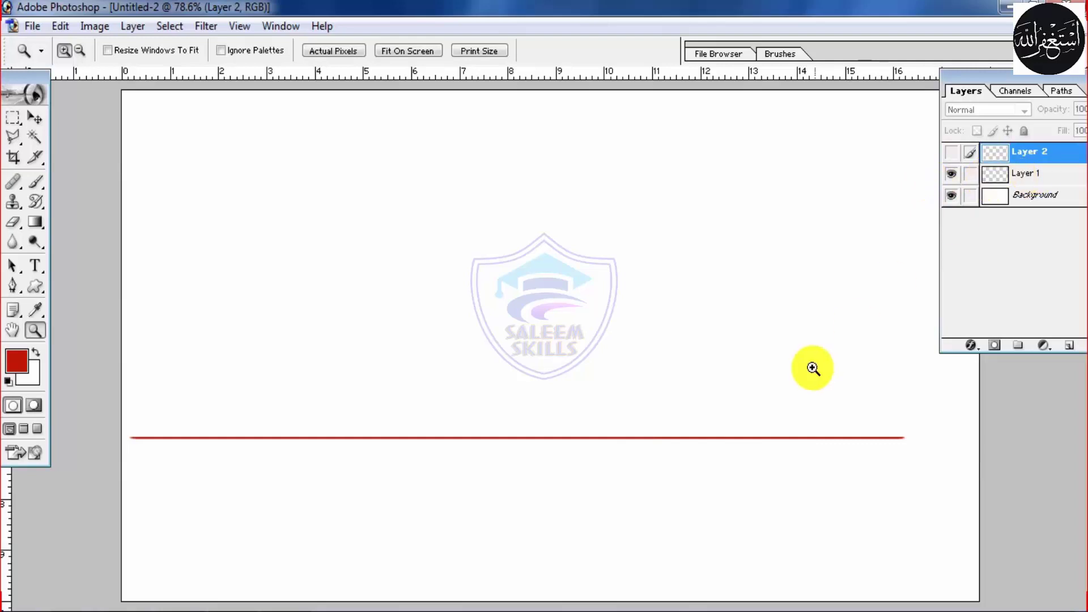
pyautogui.moveTo(709, 401); pyautogui.dragTo(791, 463)
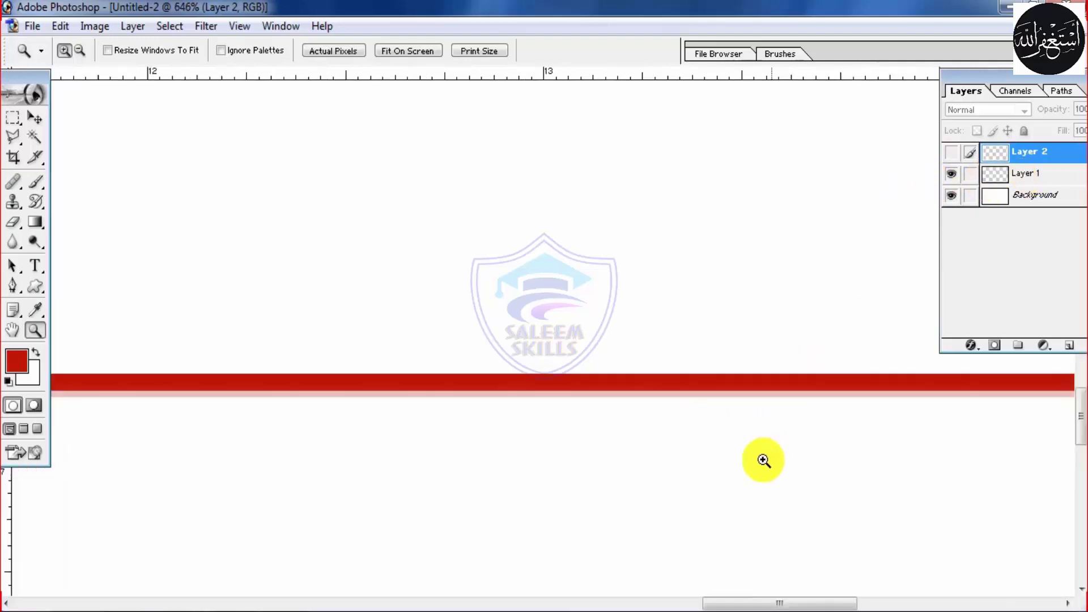
pyautogui.rightClick(680, 387)
pyautogui.click(699, 390)
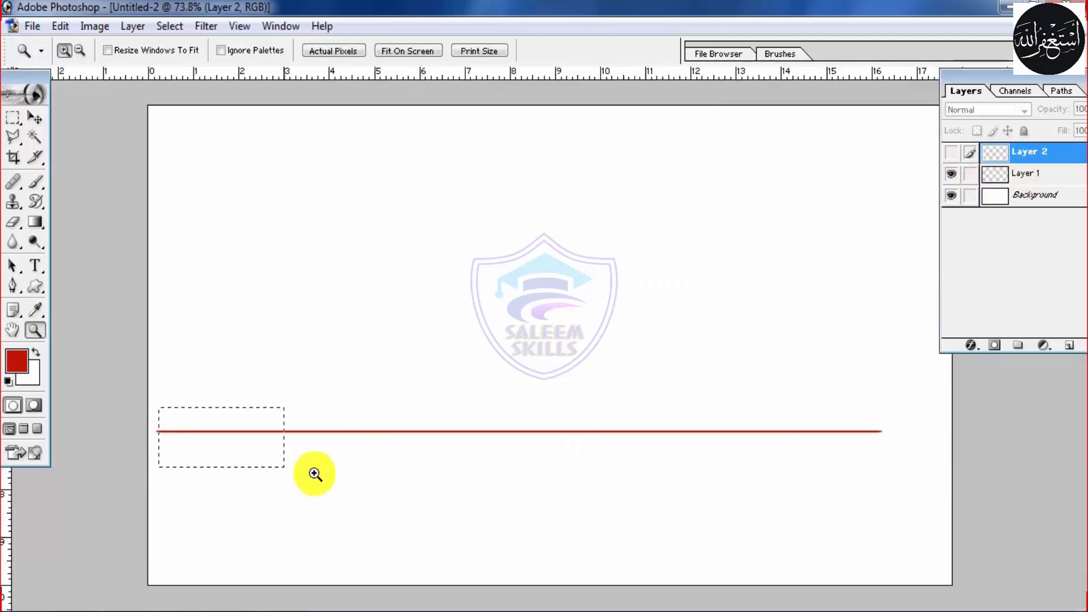
pyautogui.moveTo(279, 466); pyautogui.dragTo(338, 479)
pyautogui.click(578, 260)
pyautogui.rightClick(616, 279)
pyautogui.click(680, 295)
# Step: Show Layer 2 again and compare its dashed lines with the solid red line
pyautogui.click(952, 152)
pyautogui.click(953, 154)
pyautogui.moveTo(291, 246); pyautogui.dragTo(544, 477)
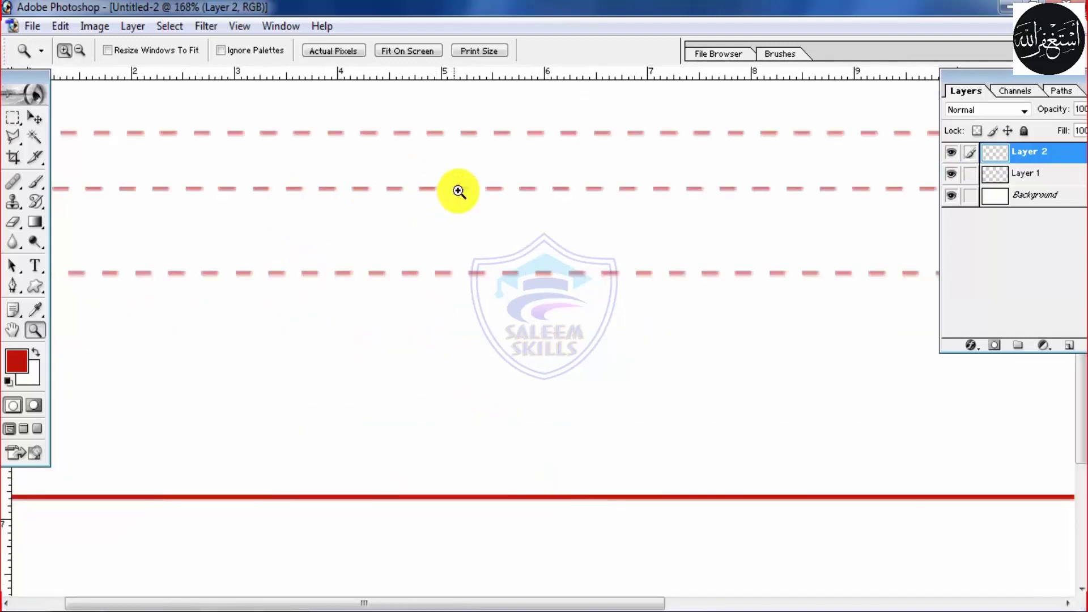
pyautogui.moveTo(555, 321); pyautogui.dragTo(555, 321)
pyautogui.rightClick(562, 320)
pyautogui.click(583, 321)
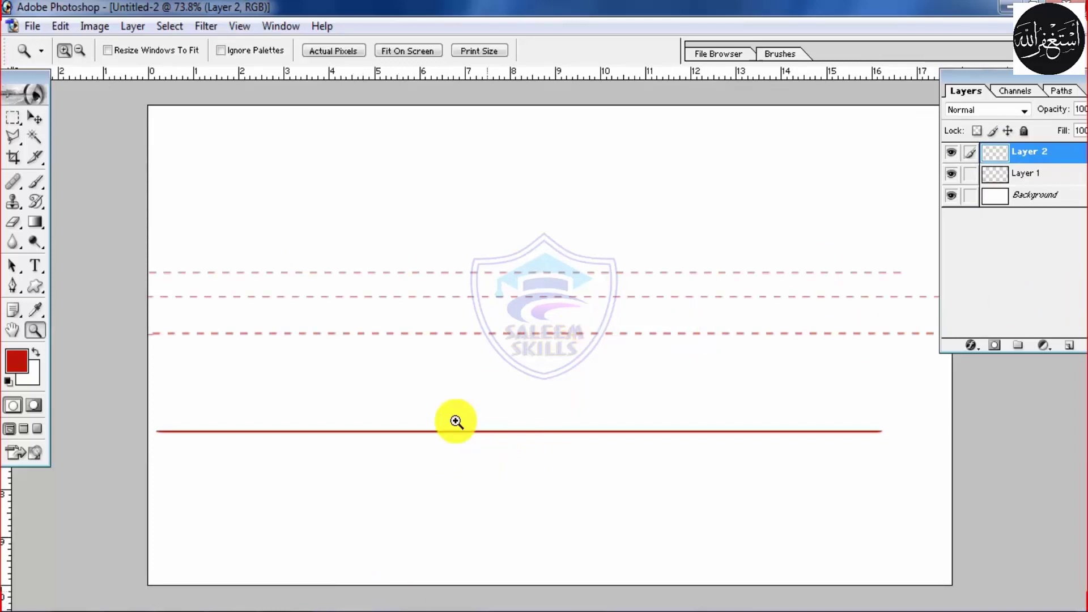
pyautogui.rightClick(533, 352)
pyautogui.click(558, 366)
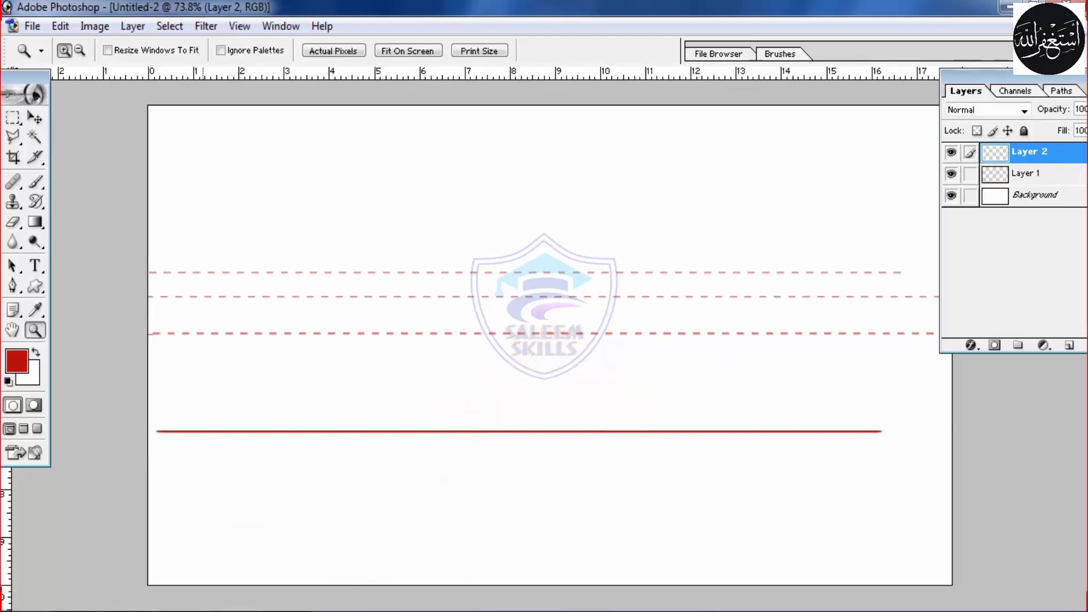